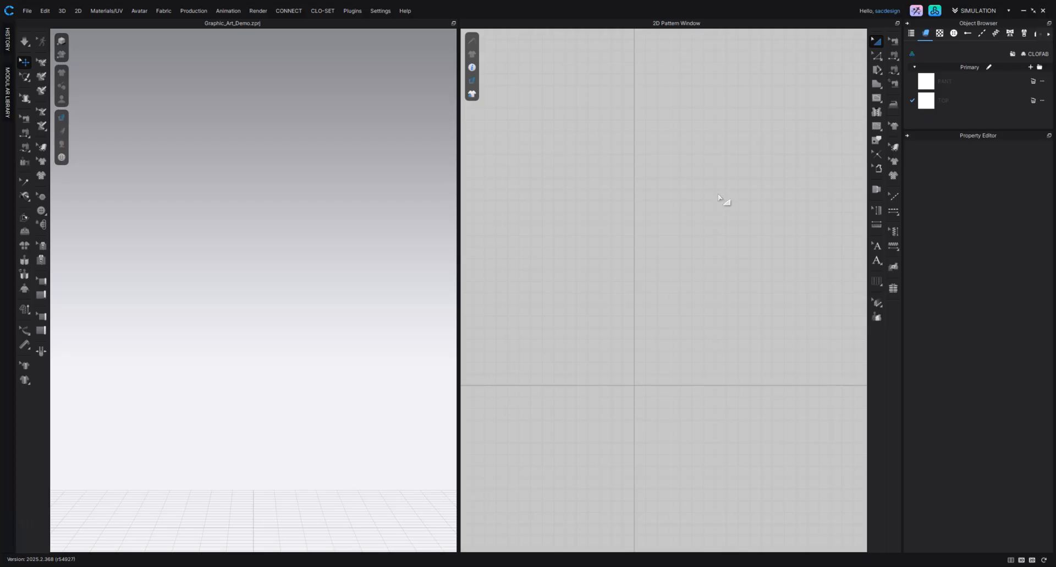
- Load the male avatar MV2.1_Luka from the CLO library without saving the current file, and close the library
left_click(935, 10)
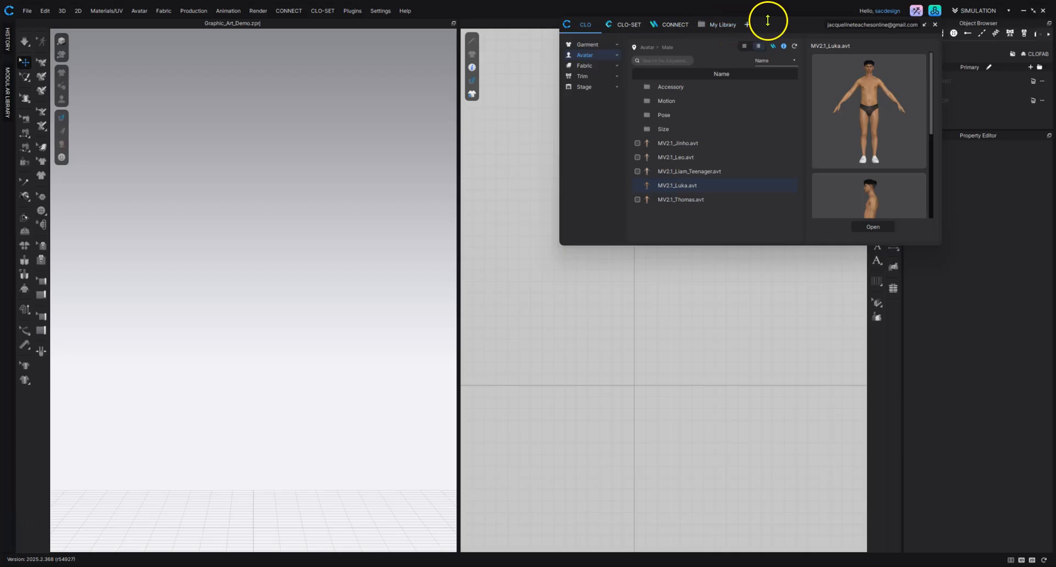
left_click(585, 55)
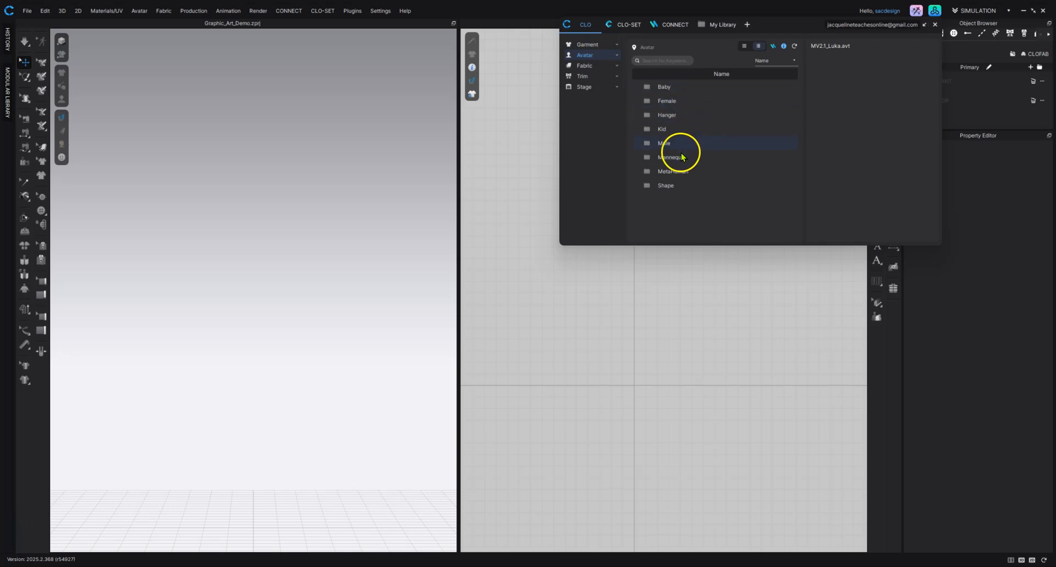
left_click(673, 143)
double_click(674, 146)
double_click(680, 187)
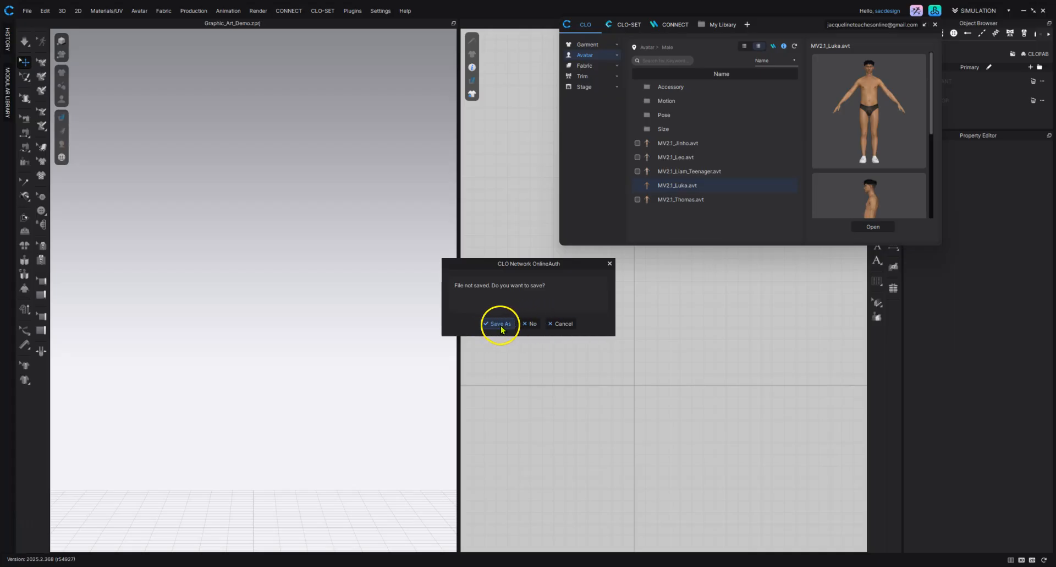
left_click(530, 323)
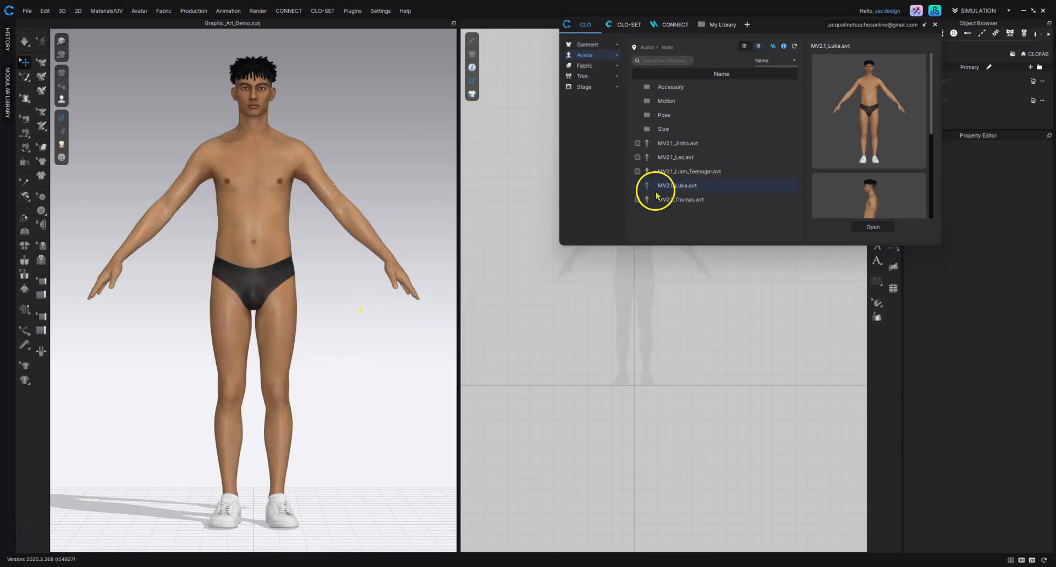
left_click(935, 25)
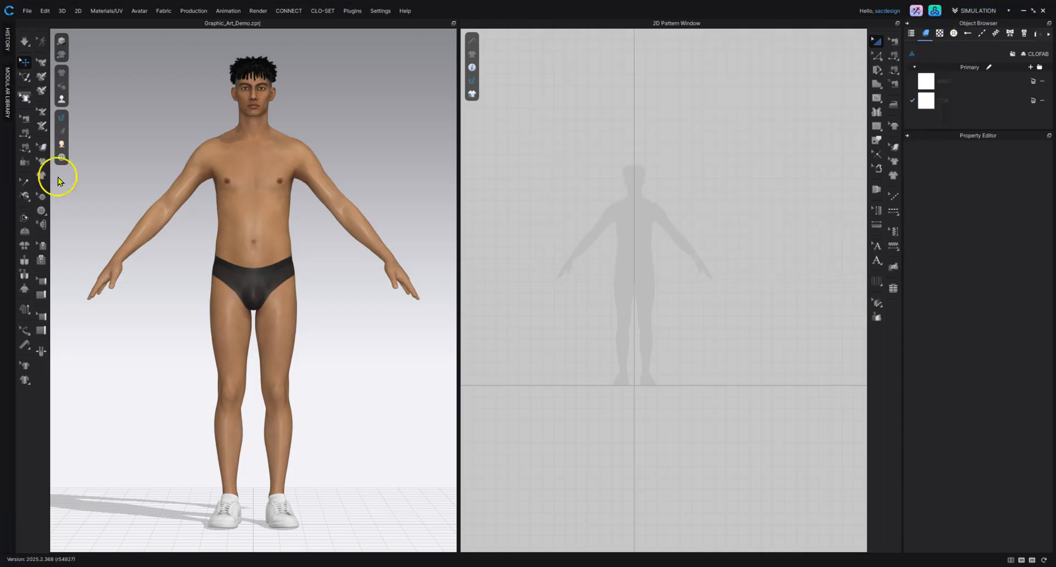
- Add the men's Trousers style from the Modular Library using the first front pants, first back pants and the waistband
left_click(7, 102)
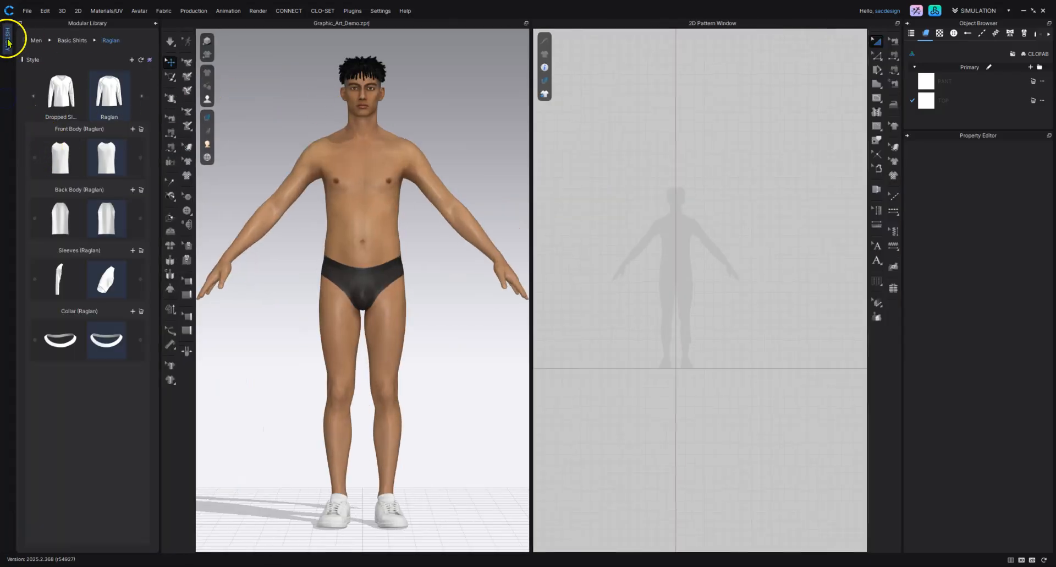
left_click(37, 40)
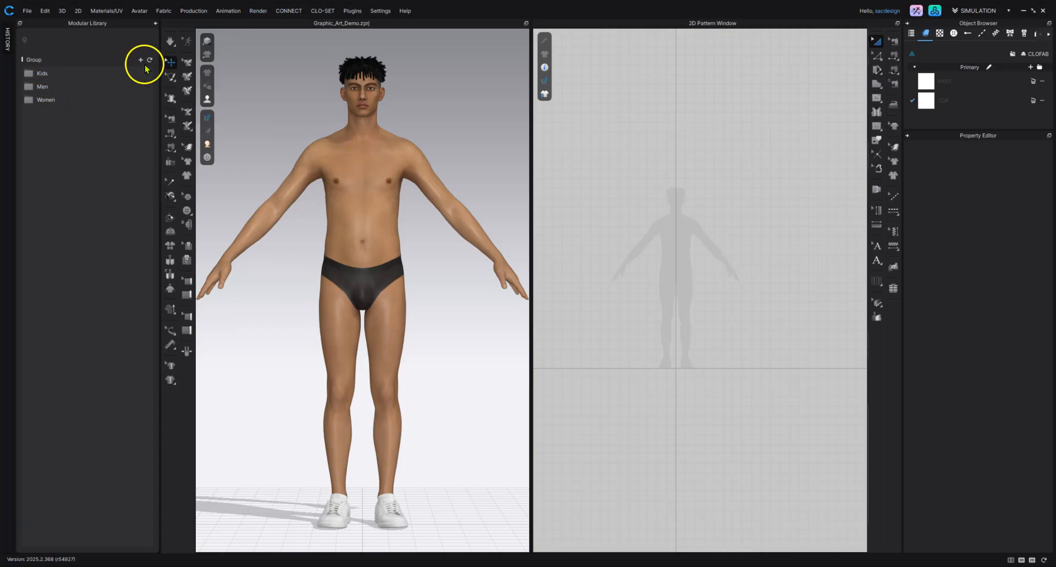
double_click(61, 87)
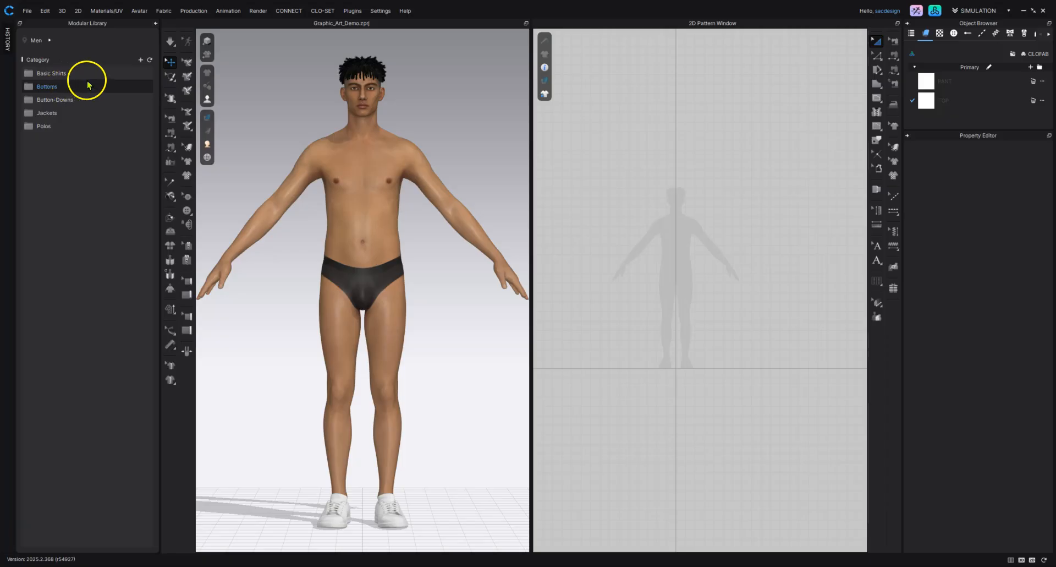
double_click(47, 86)
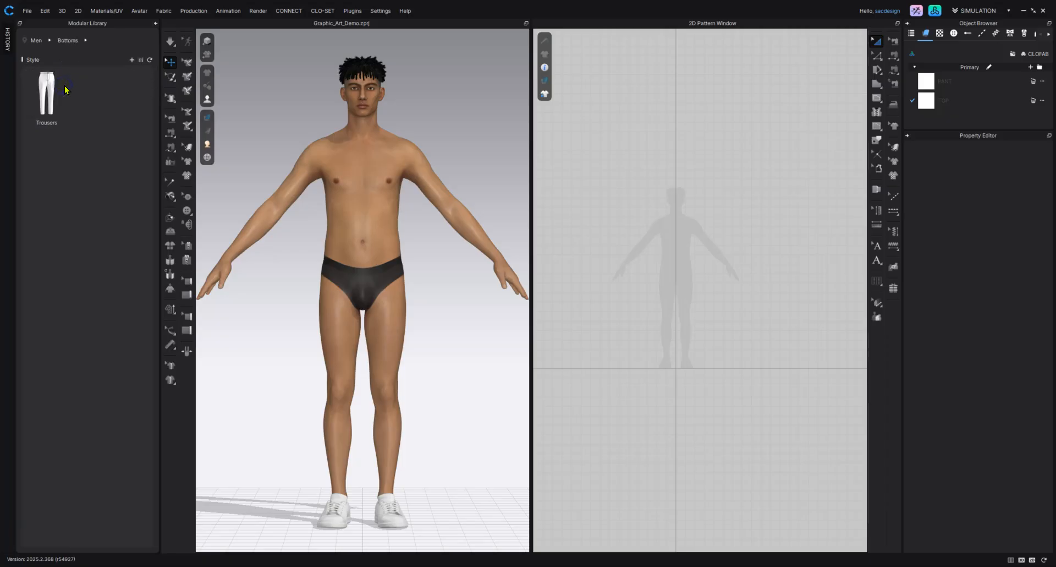
double_click(47, 107)
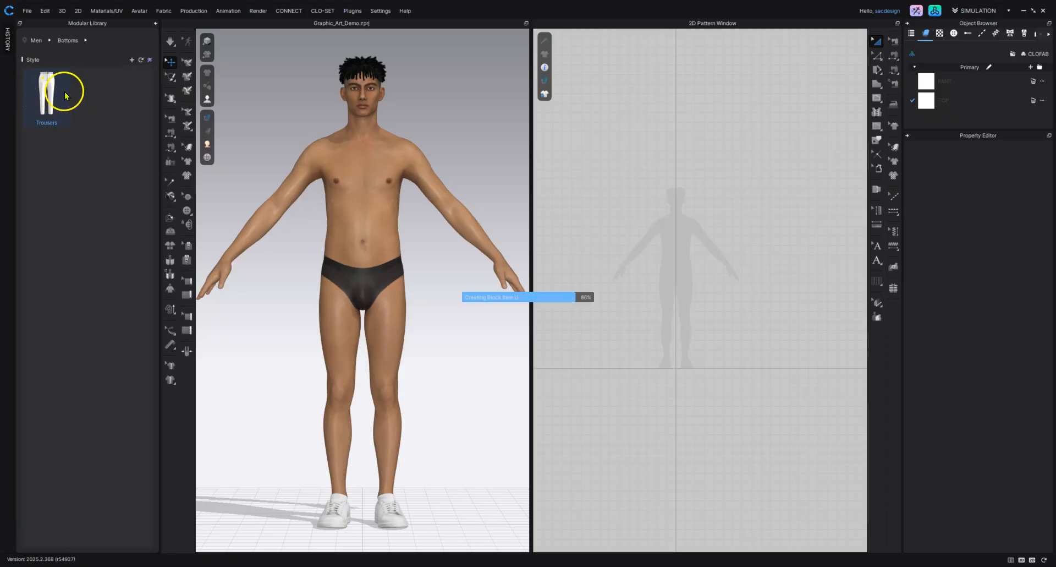
left_click(54, 161)
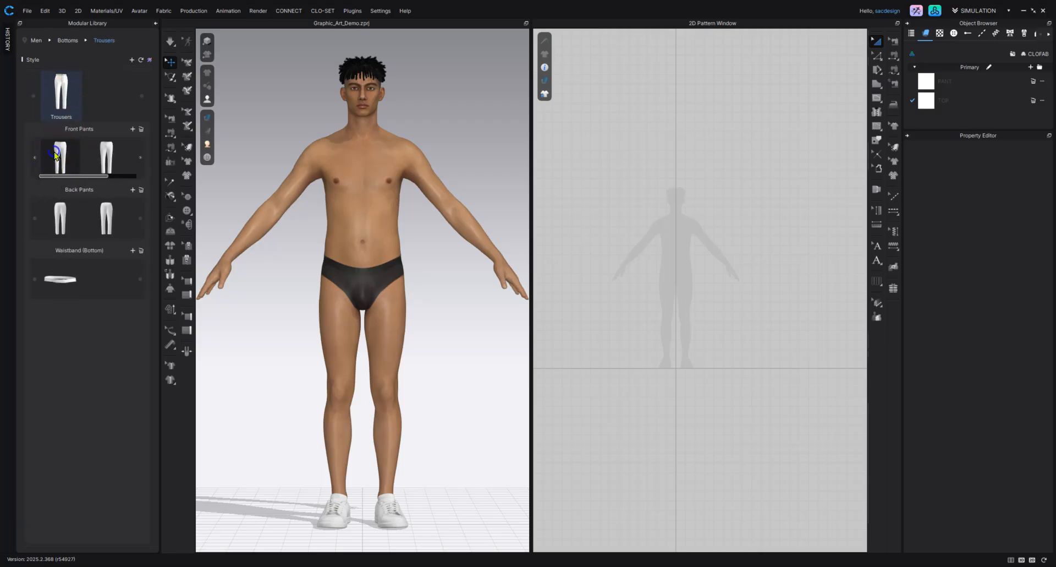
left_click(60, 222)
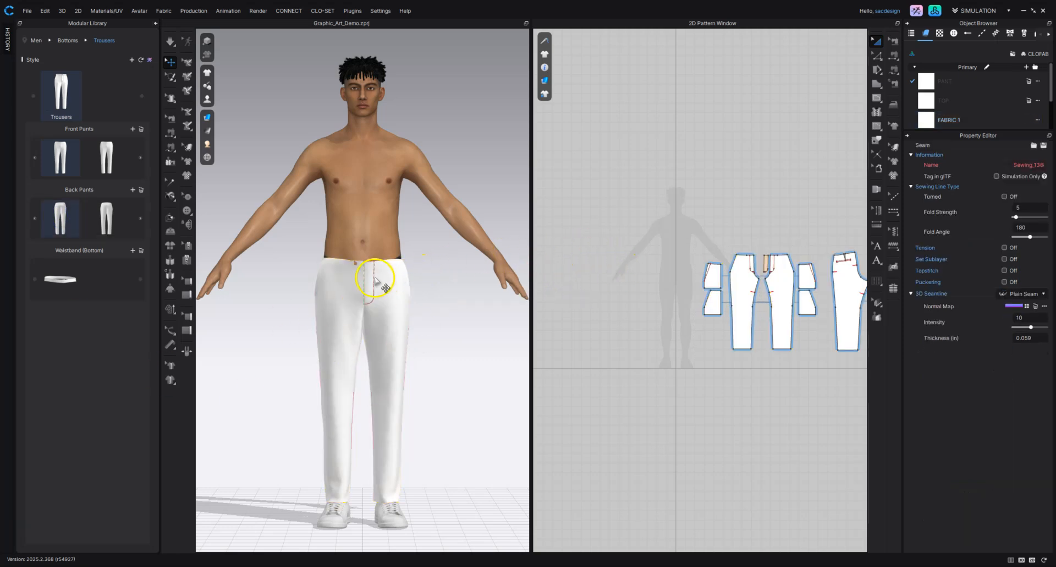
left_click(64, 279)
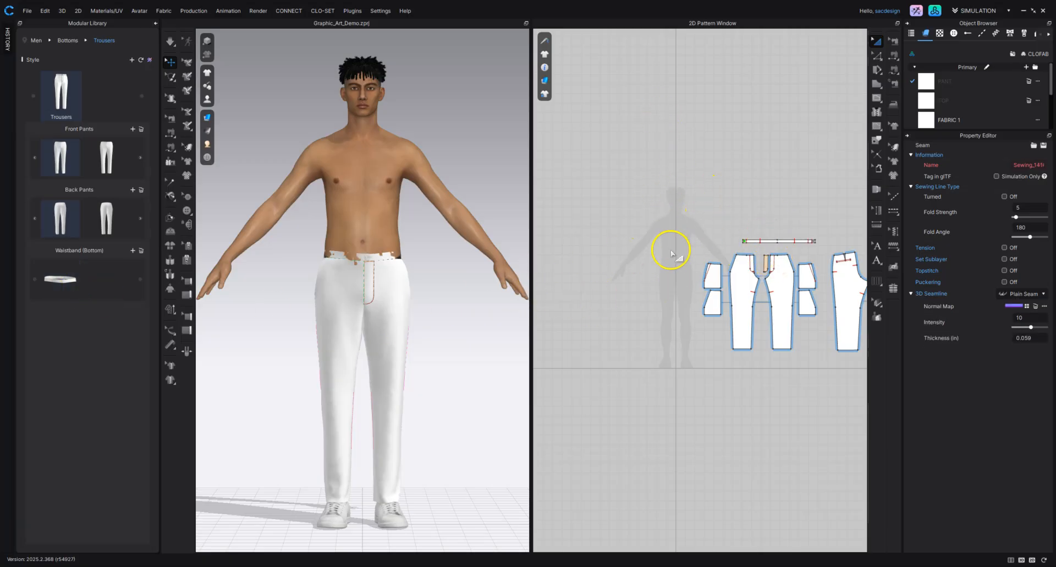
- Simulate the trousers on the avatar and move all their pattern pieces to the lower part of the avatar silhouette
key("space")
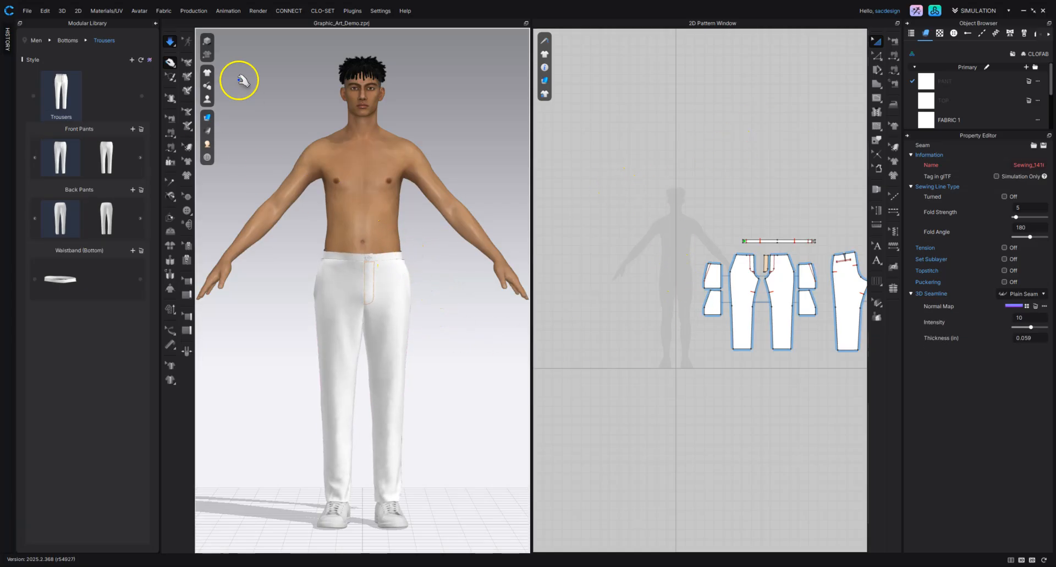
left_click(170, 41)
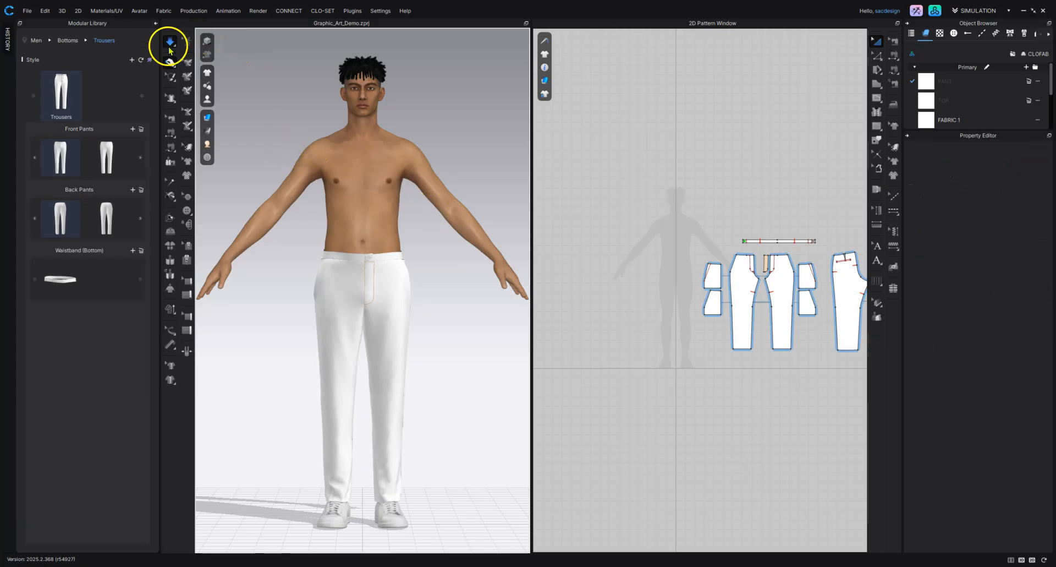
right_click_drag(763, 188, 644, 187)
left_click_drag(561, 199, 845, 377)
right_click_drag(598, 247, 671, 233)
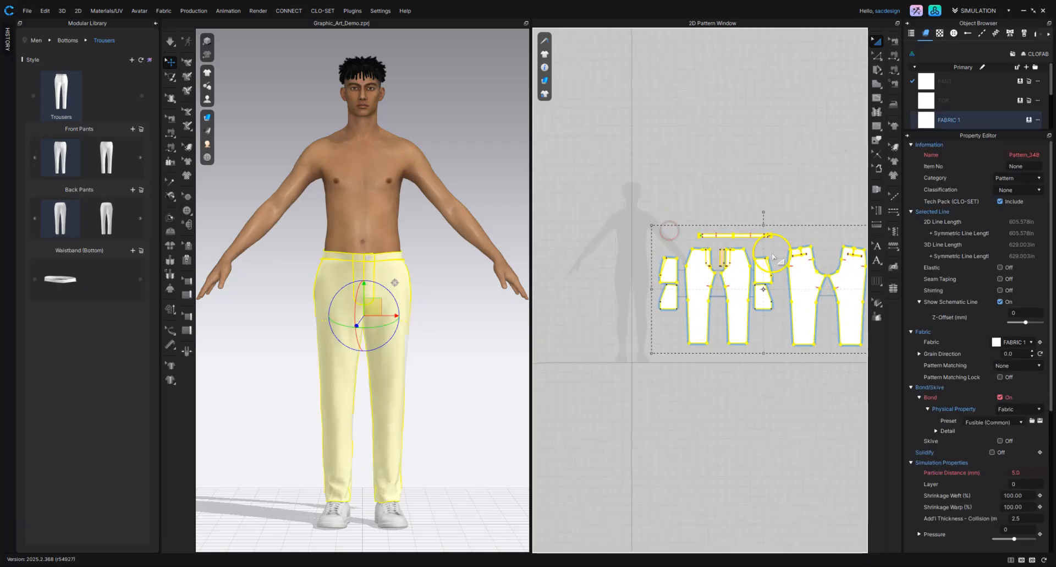
left_click_drag(717, 288, 651, 347)
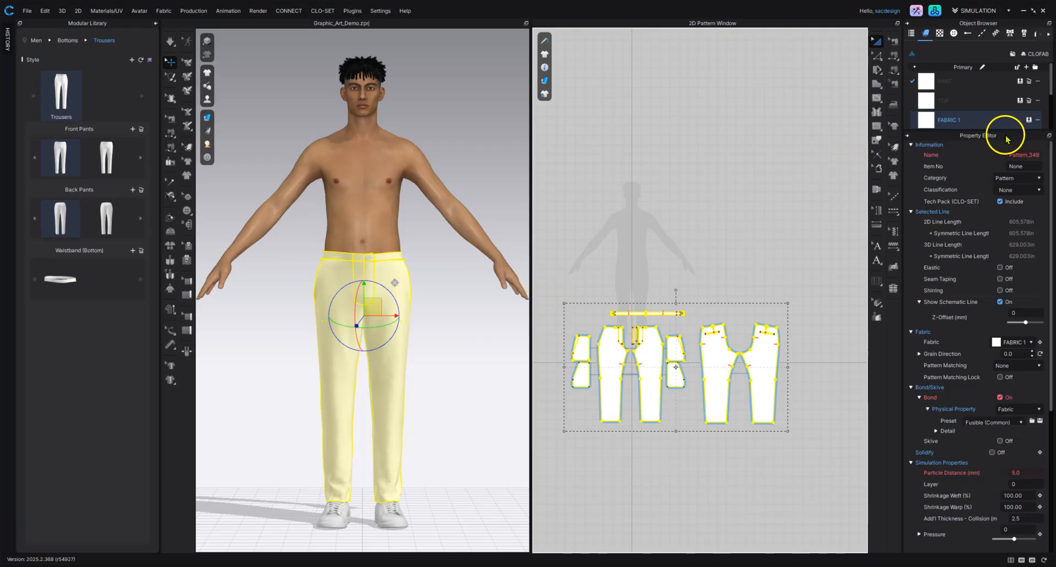
- Enlarge the fabric list, select all trouser pattern pieces and delete the unused PANT and TOP fabrics
left_click_drag(1007, 135, 1006, 289)
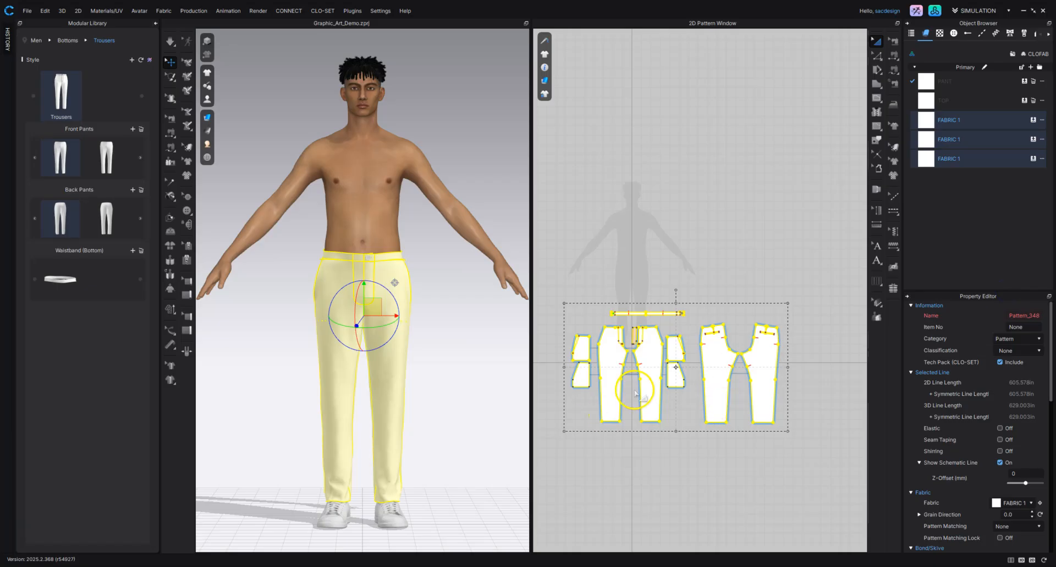
left_click(733, 248)
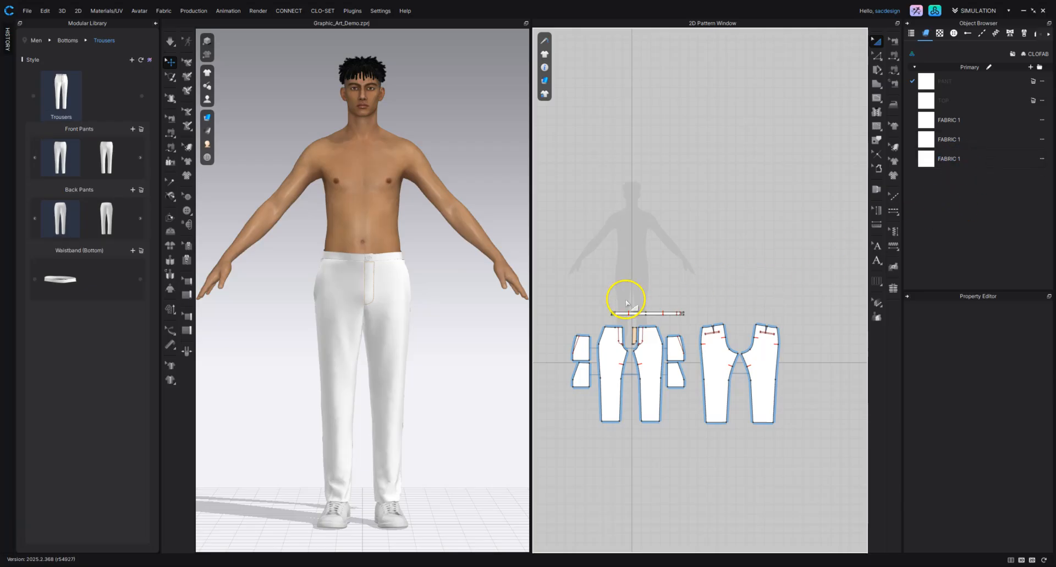
left_click_drag(550, 217, 814, 463)
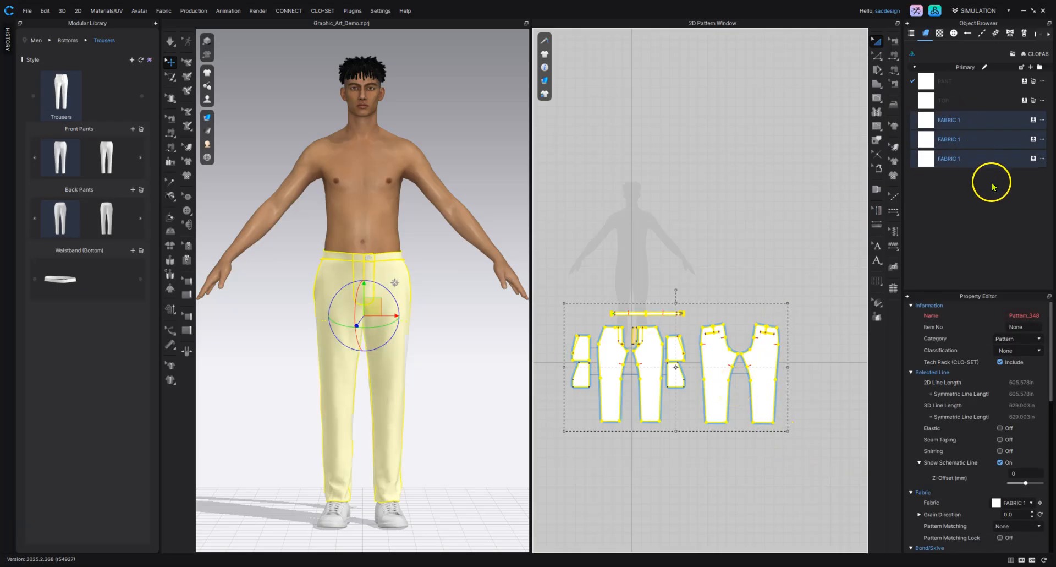
left_click(1033, 80)
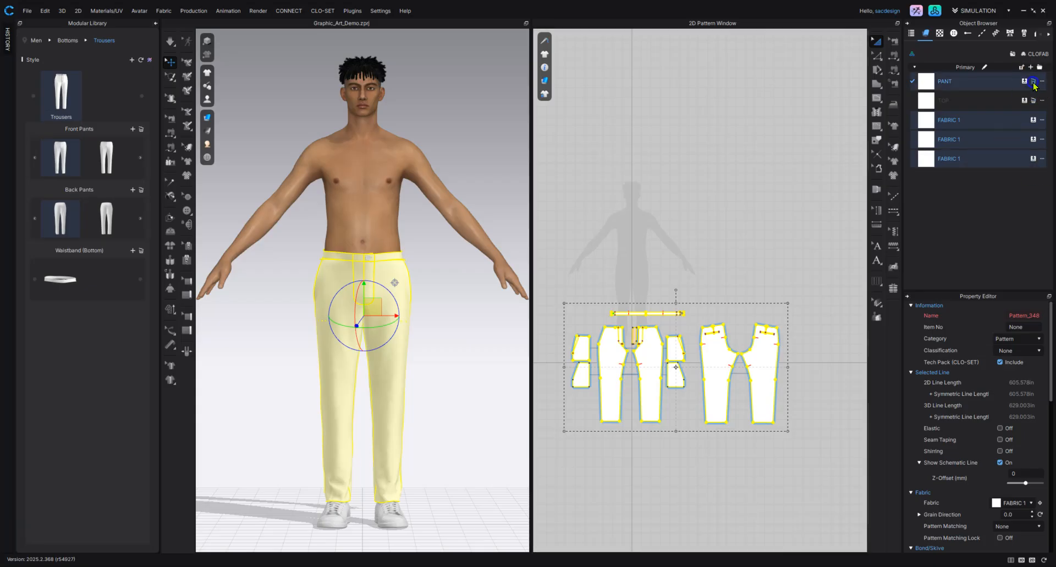
left_click(1033, 82)
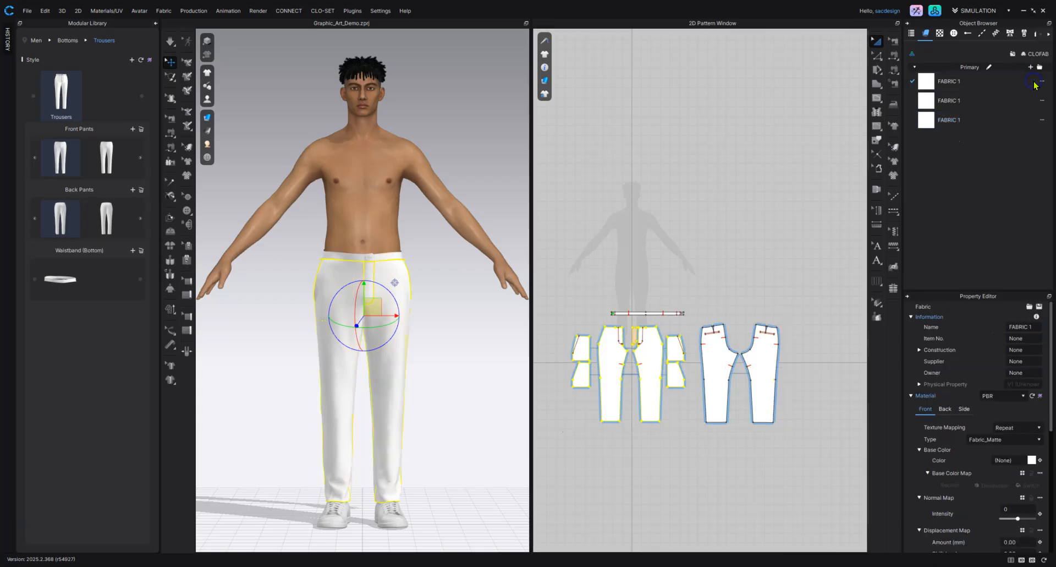
- Assign the first FABRIC 1 to all trouser pattern pieces and delete the two unused duplicate fabrics
left_click(630, 290)
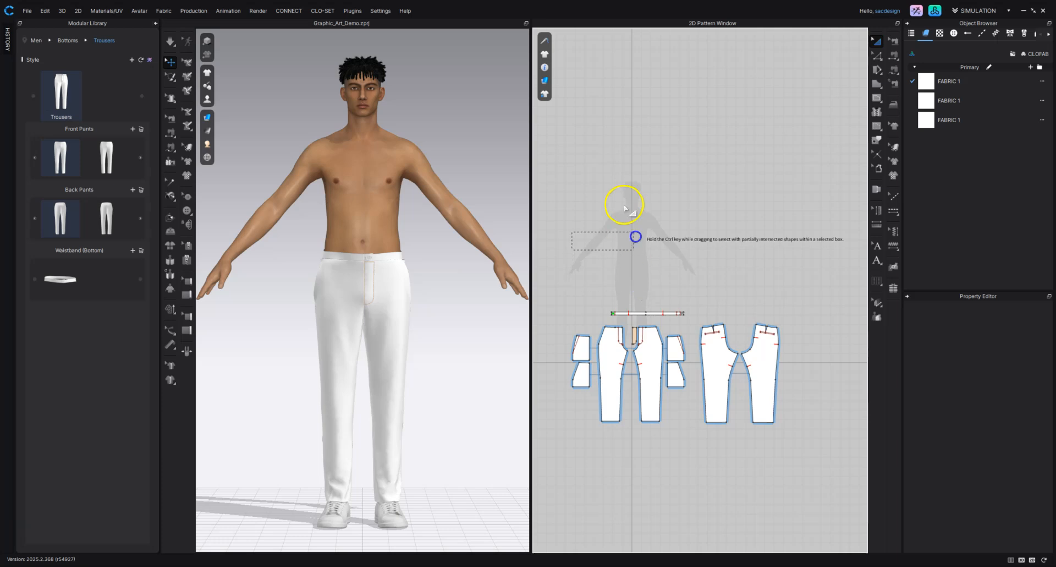
left_click_drag(540, 232, 871, 456)
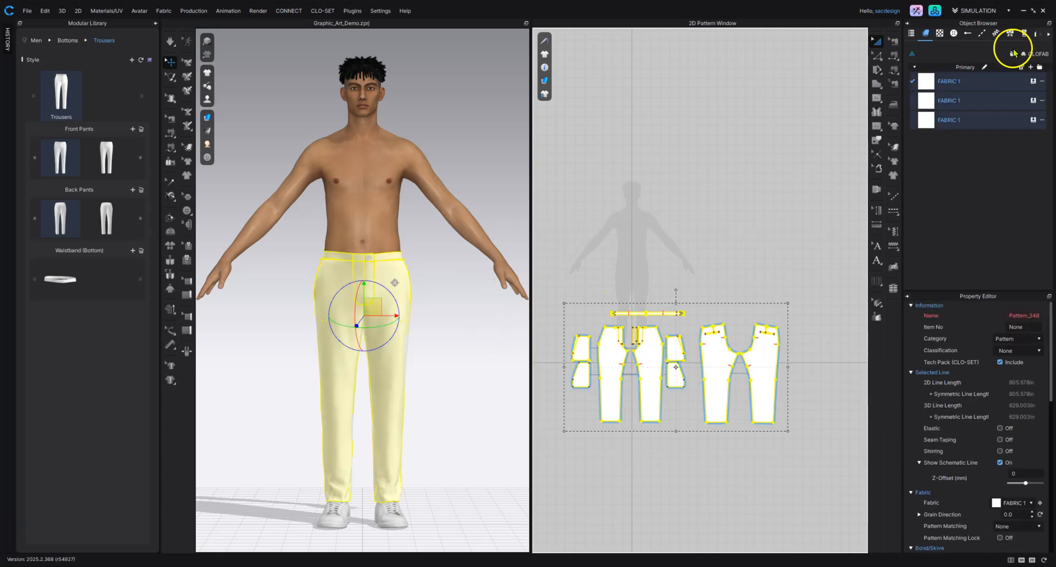
left_click(1034, 82)
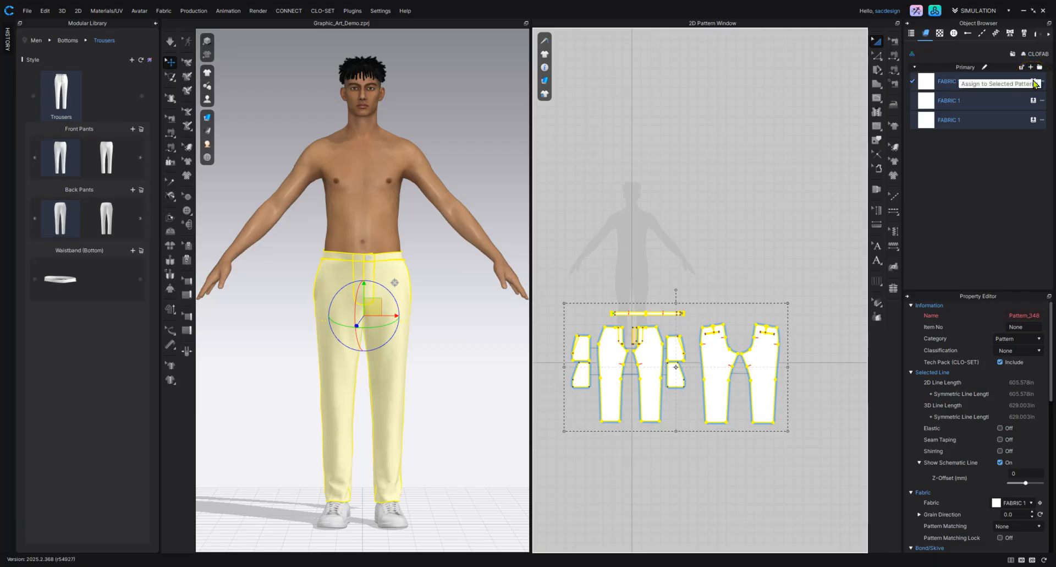
left_click(1033, 82)
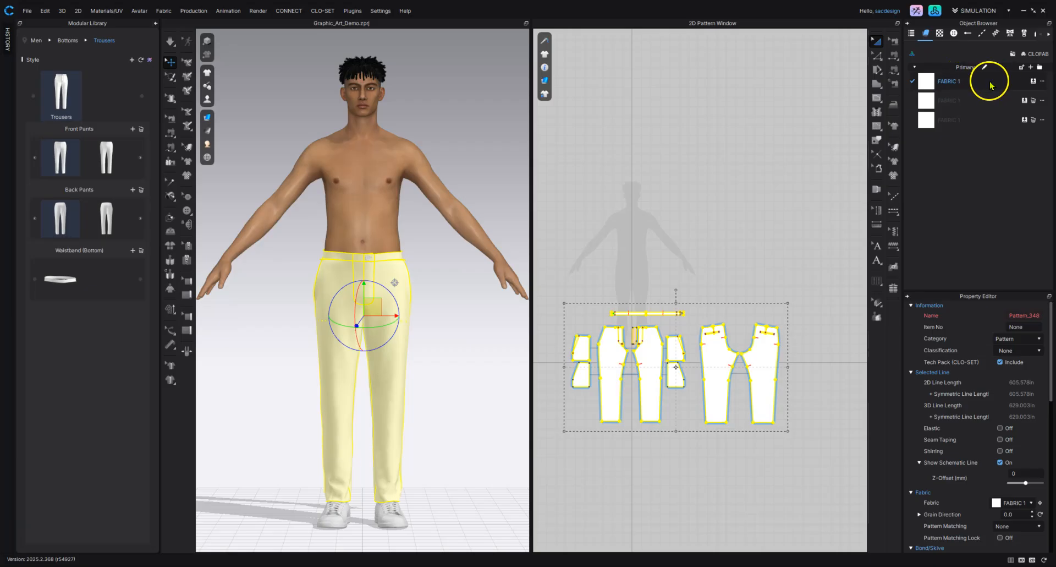
left_click(1035, 102)
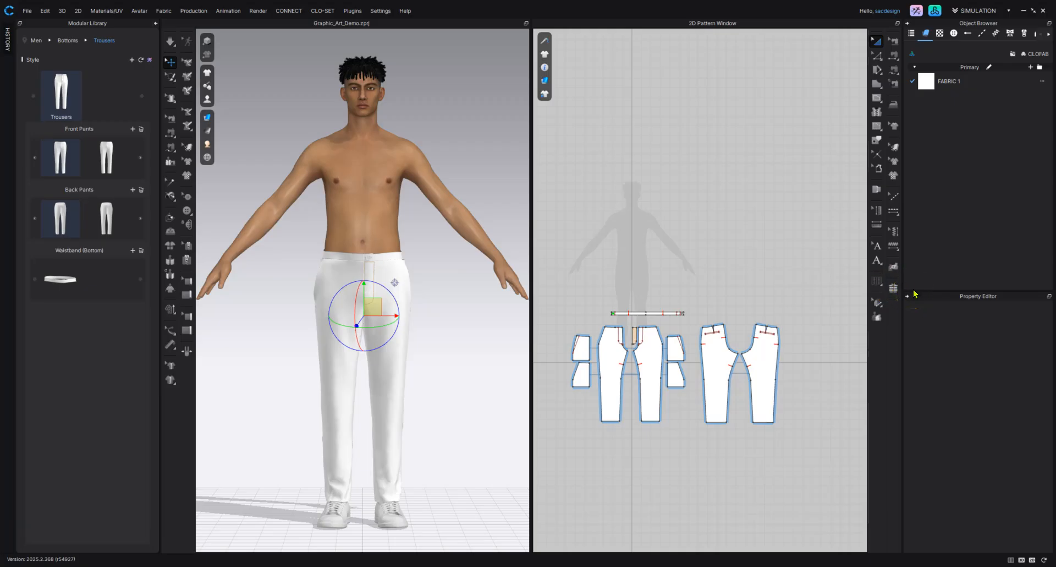
- Rename the remaining trouser fabric as PANT and clear the selection
left_click(954, 83)
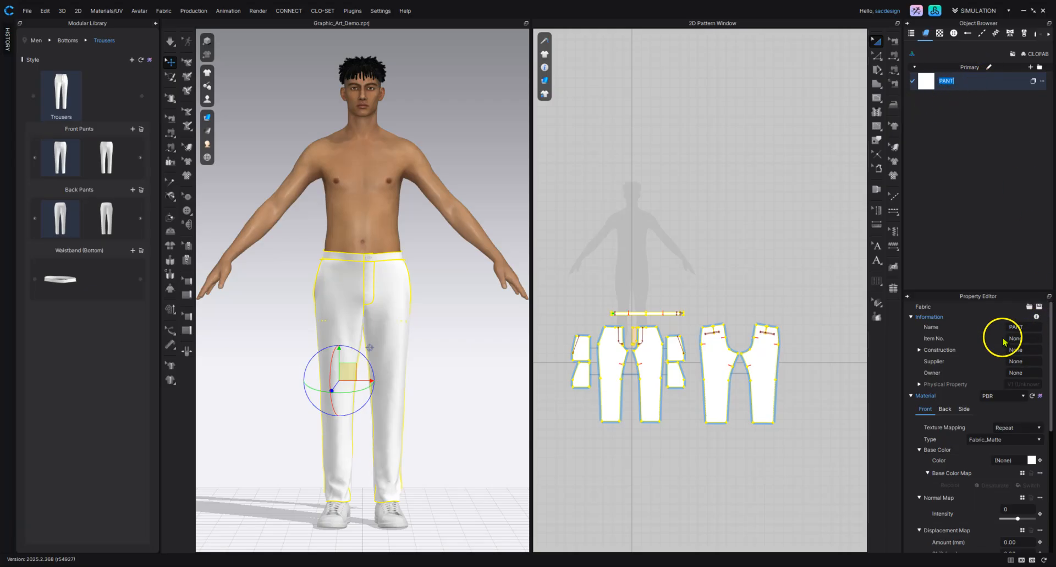
left_click(952, 179)
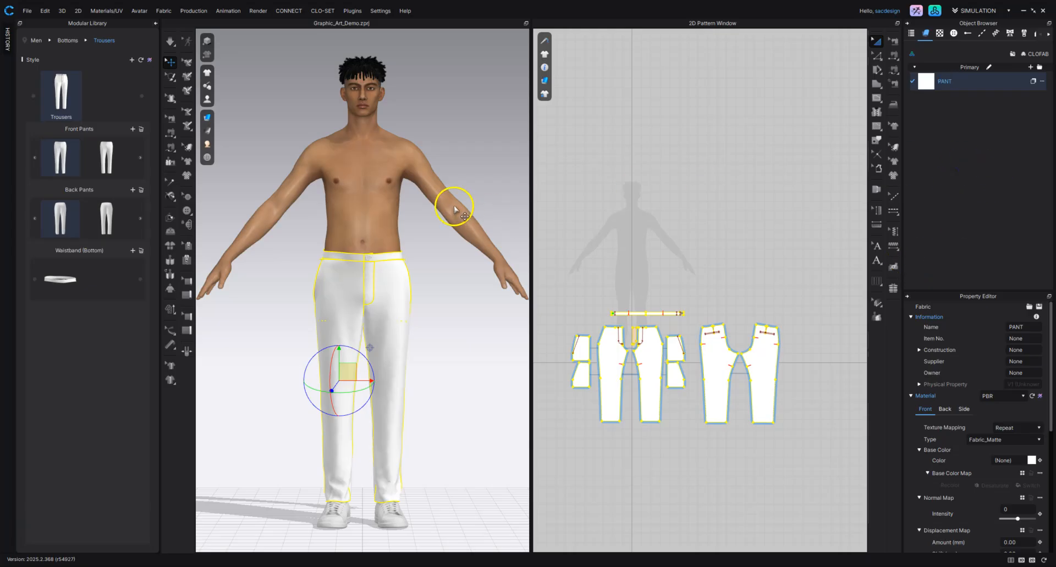
left_click(605, 196)
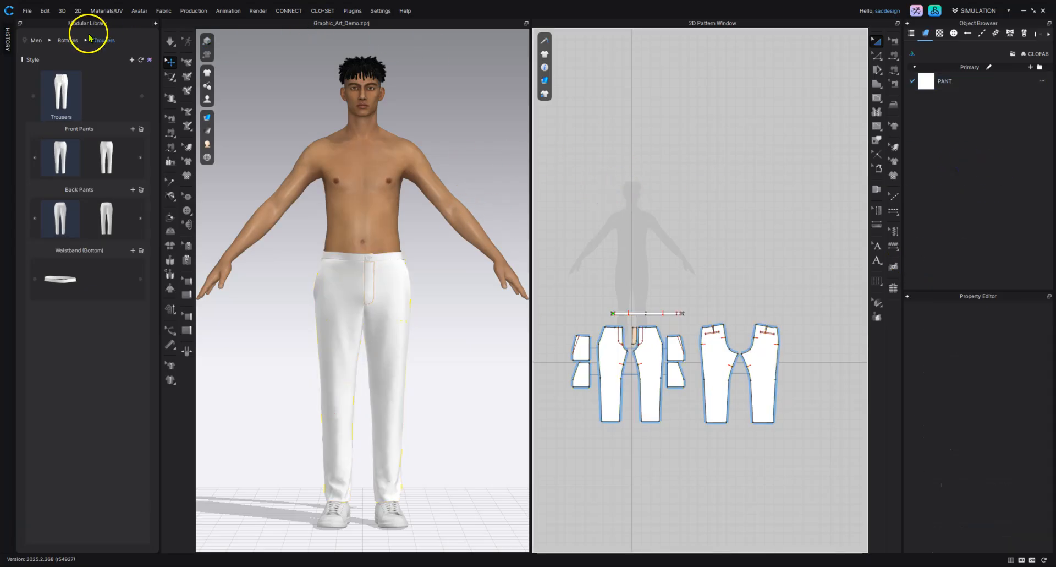
- Load a men's raglan basic shirt from the modular library with the second front body, back body, short sleeve and collar options
left_click(64, 42)
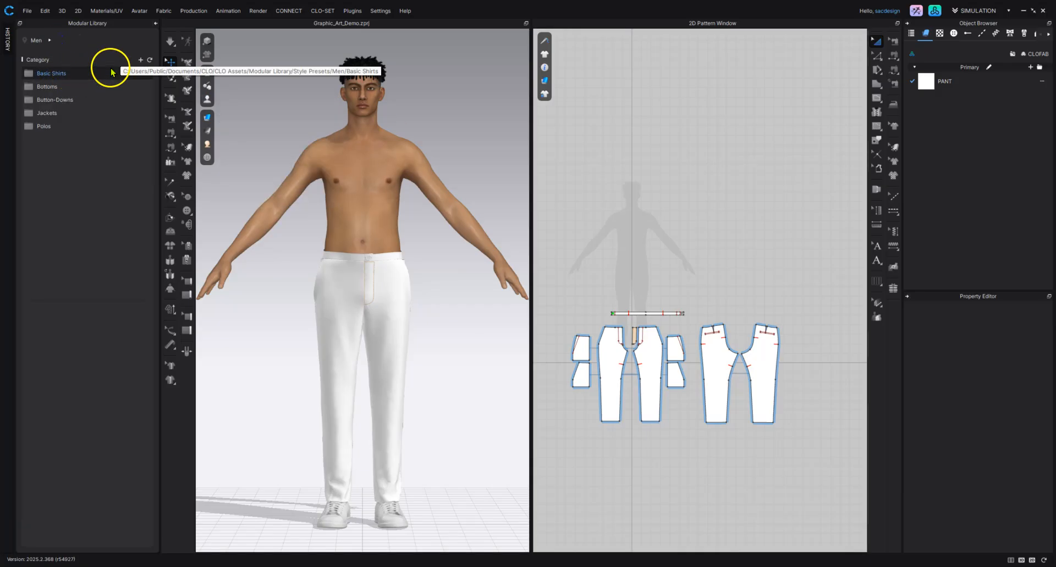
double_click(78, 75)
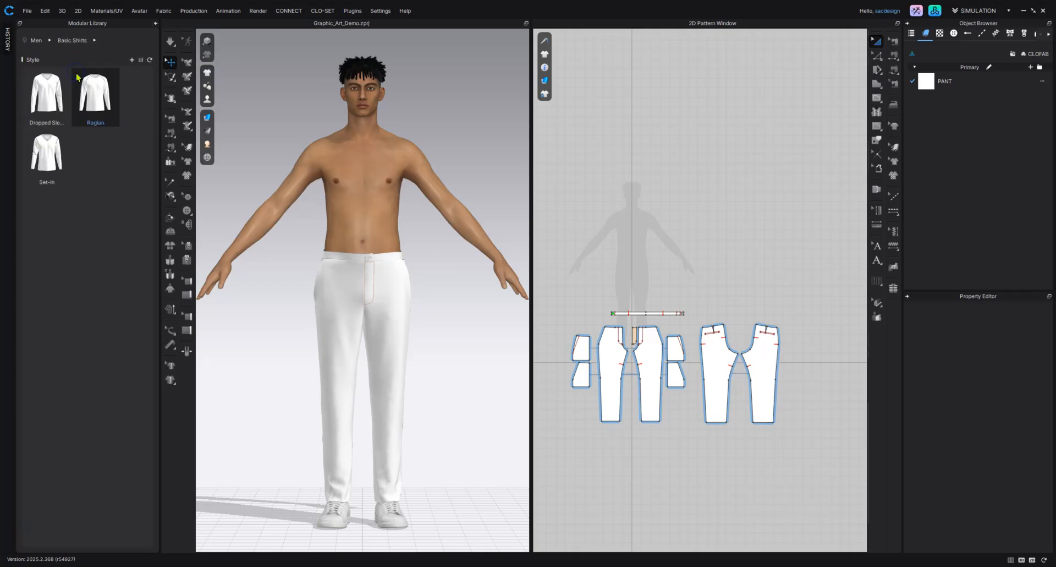
left_click(97, 93)
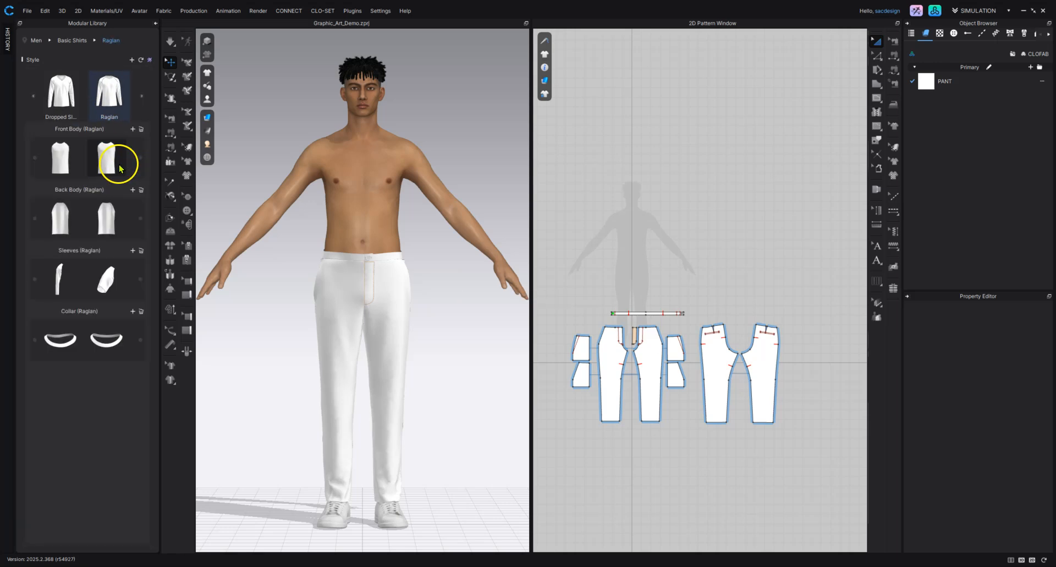
left_click(100, 163)
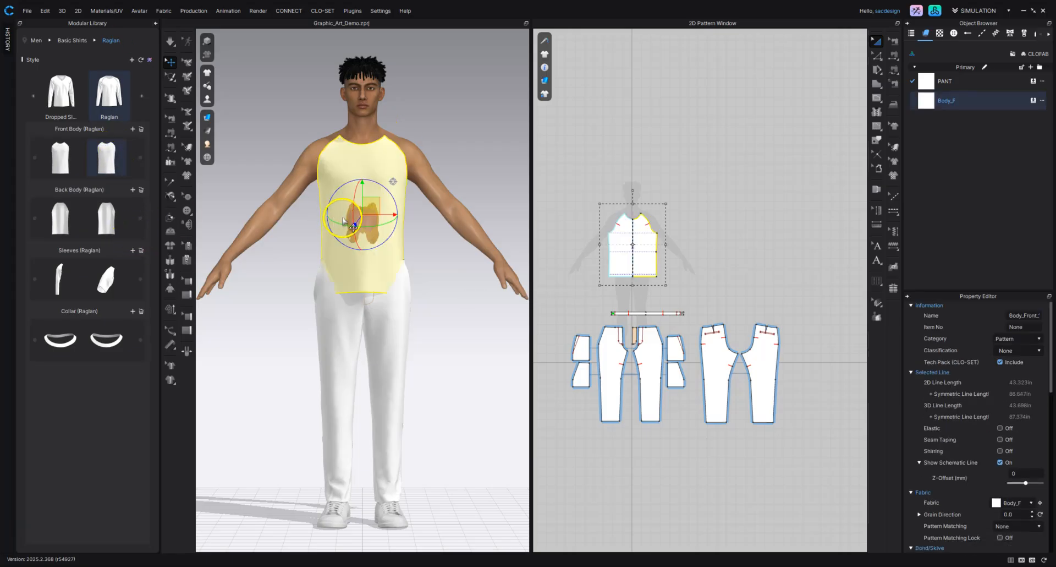
left_click(101, 226)
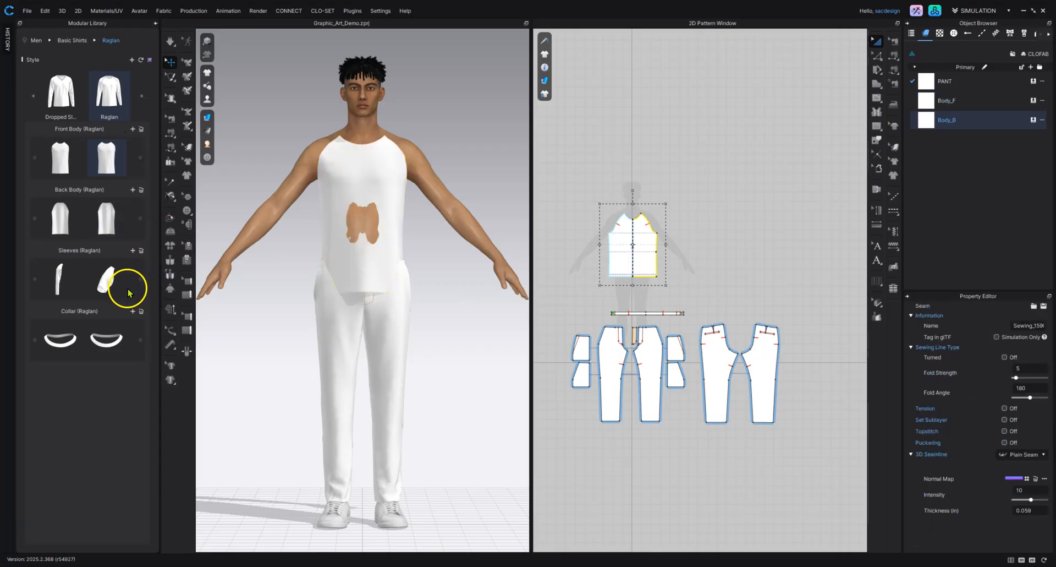
left_click(105, 278)
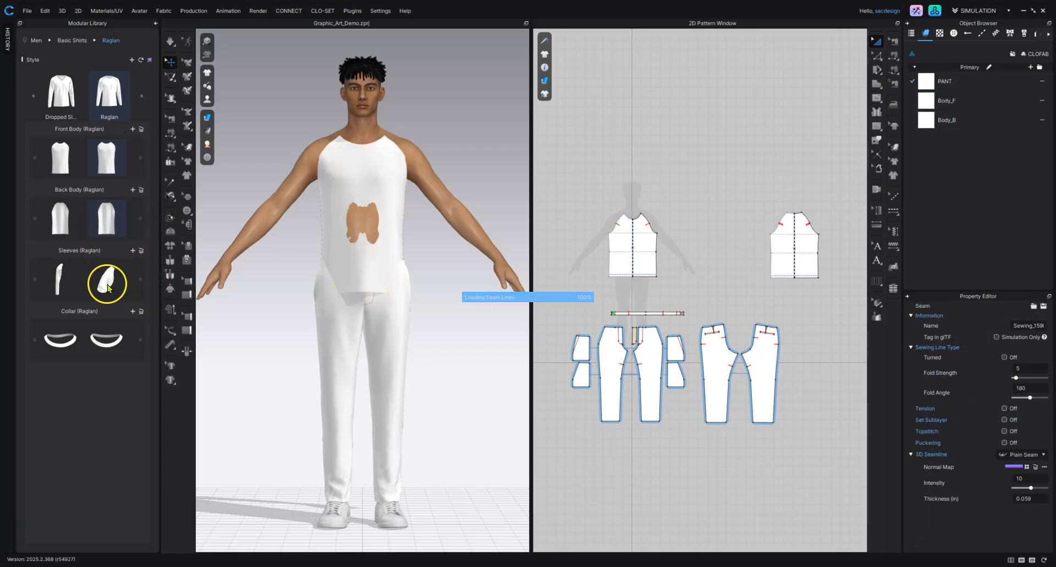
left_click(108, 342)
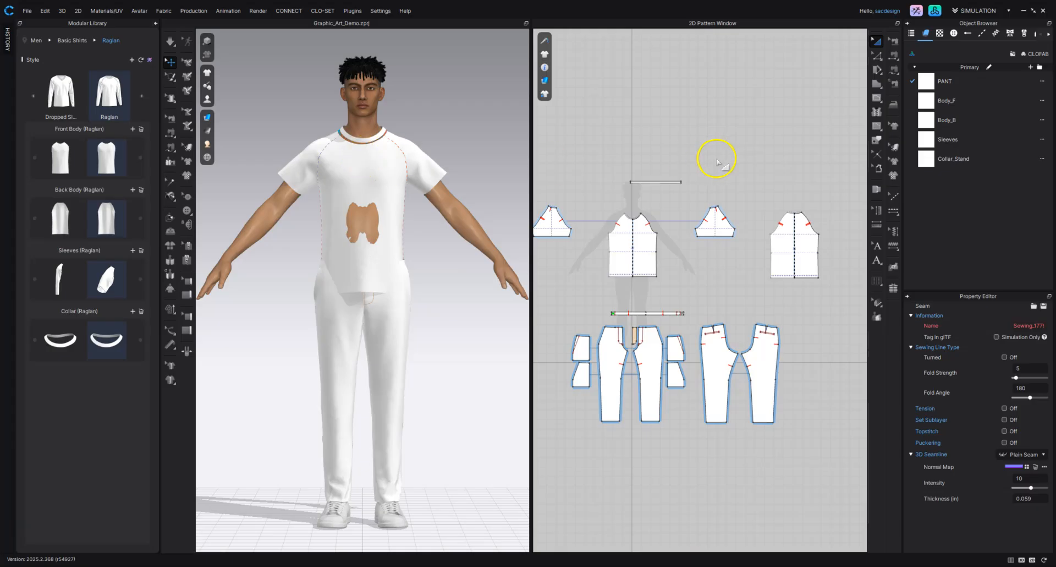
- Assign the Body_F fabric to all shirt pattern pieces and delete the unused Body_B, Sleeves and Collar_Stand fabrics
scroll(742, 251, "down", 3)
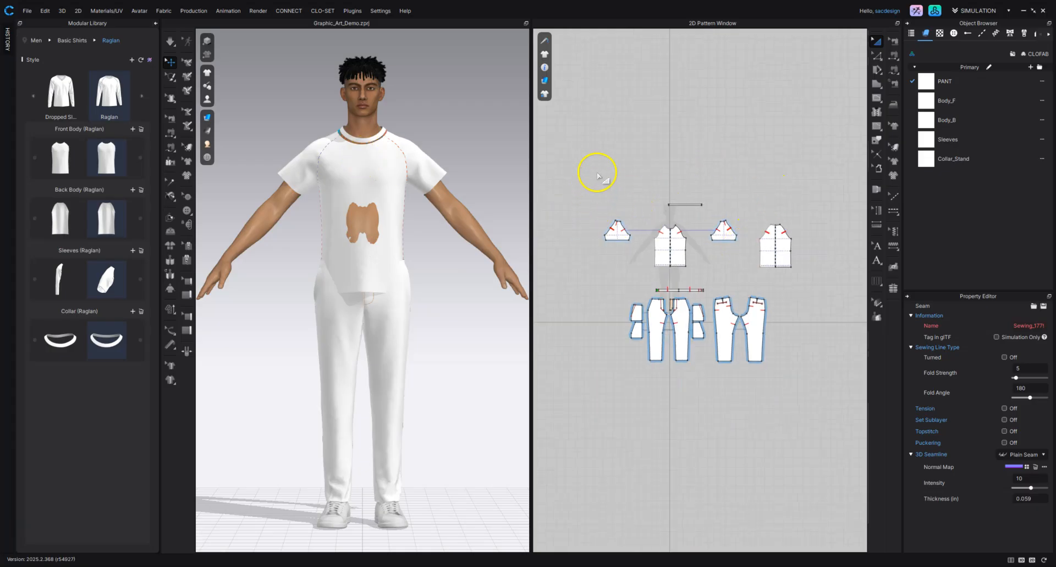
left_click_drag(562, 127, 817, 277)
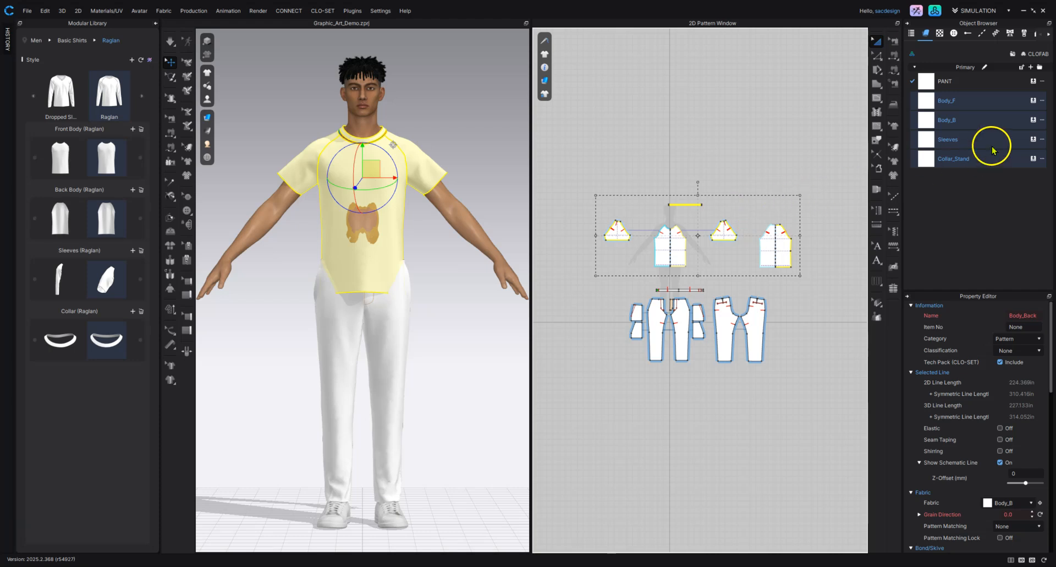
left_click(1034, 101)
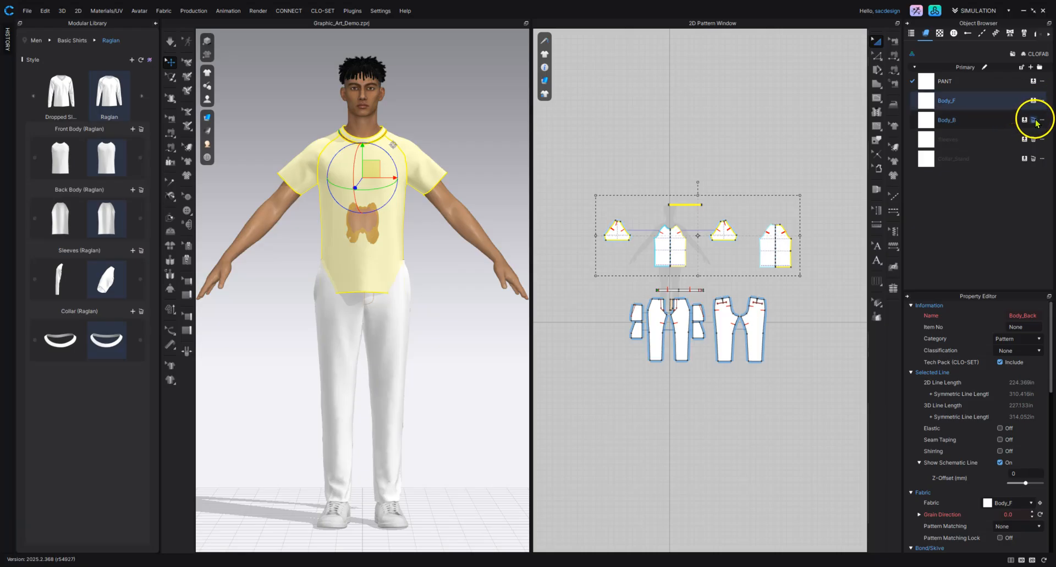
left_click(1035, 120)
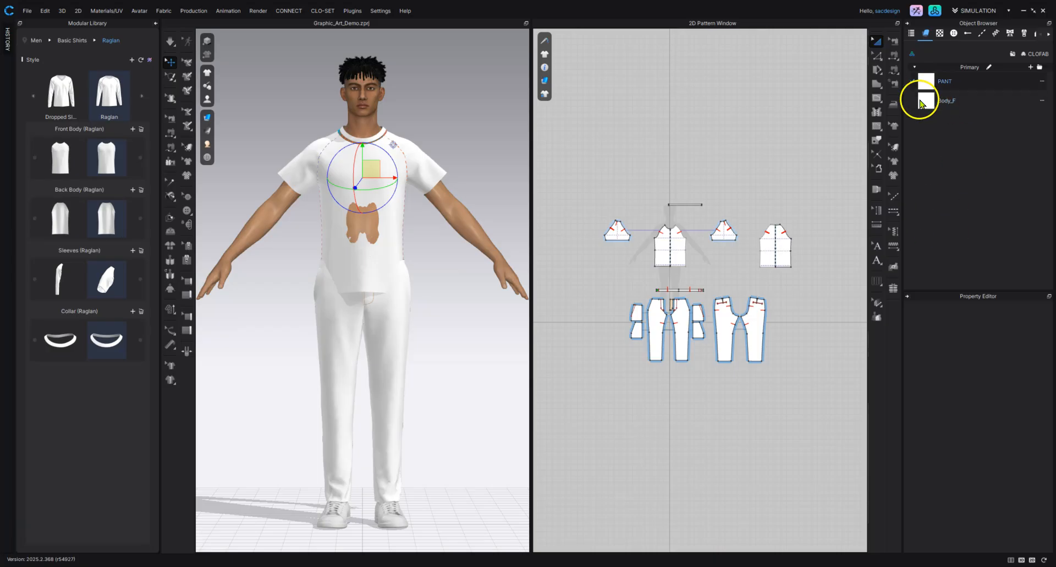
- Rename the Body_F fabric as TOP and clear the selection
left_click(950, 104)
double_click(954, 102)
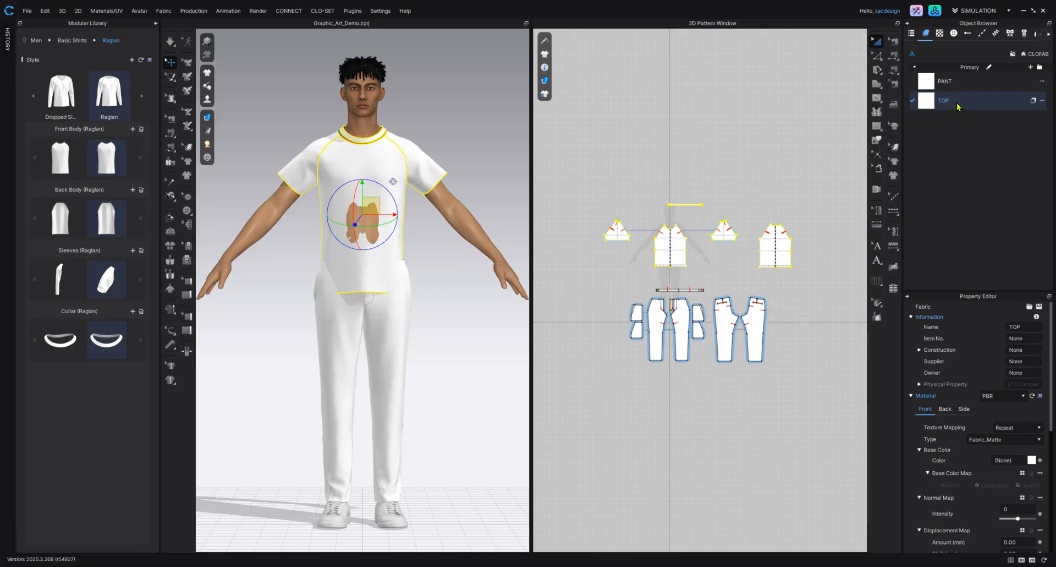
left_click(651, 125)
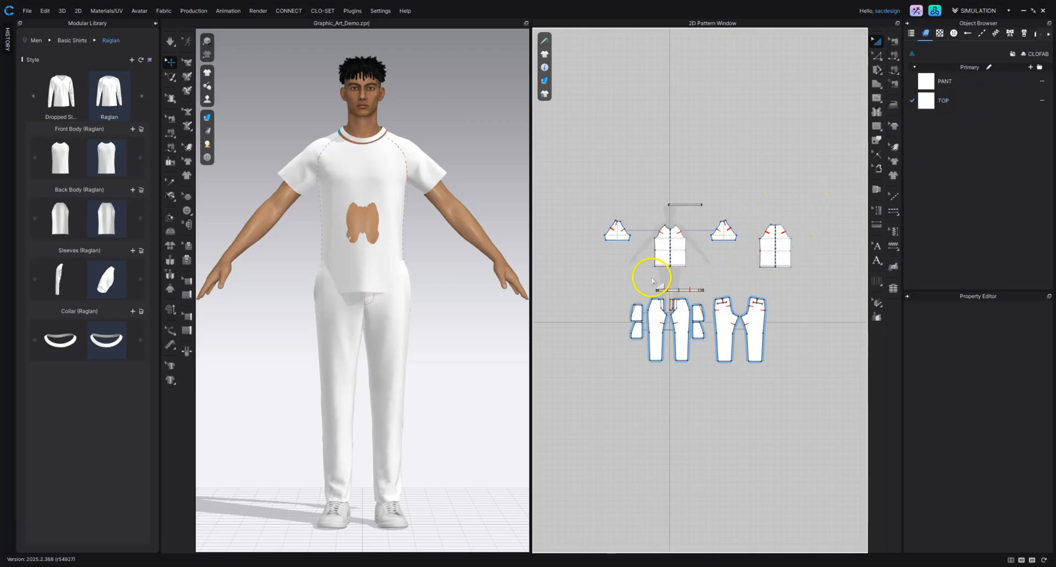
left_click_drag(589, 287, 875, 381)
left_click(595, 349)
mouse_move(316, 321)
right_mouse_down()
mouse_move(308, 311)
mouse_move(378, 307)
mouse_move(316, 321)
right_mouse_up()
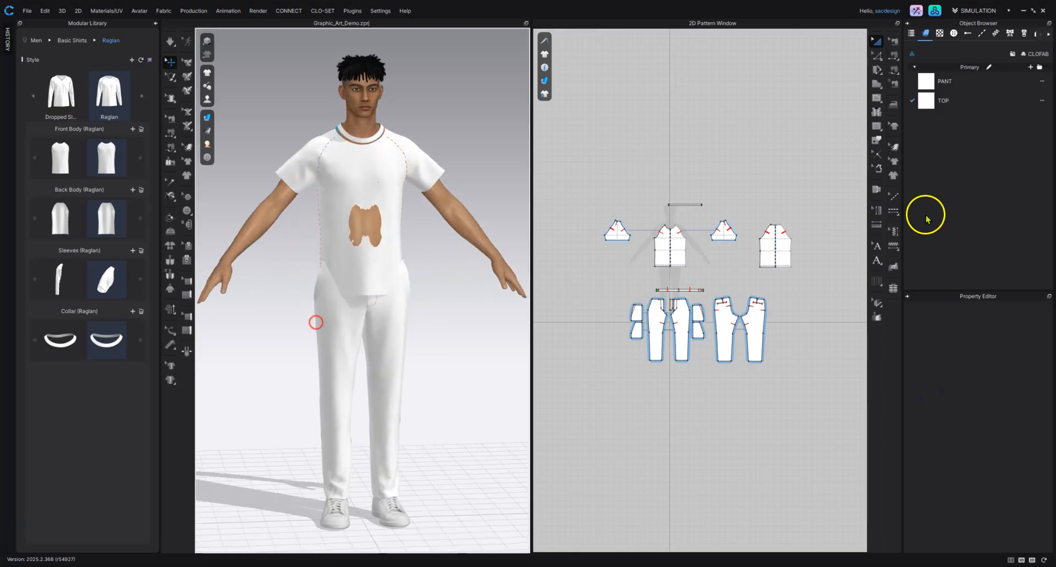
- Select all shirt pattern pieces, enlarge the property area and set their simulation layer to 1
left_click_drag(560, 132, 824, 284)
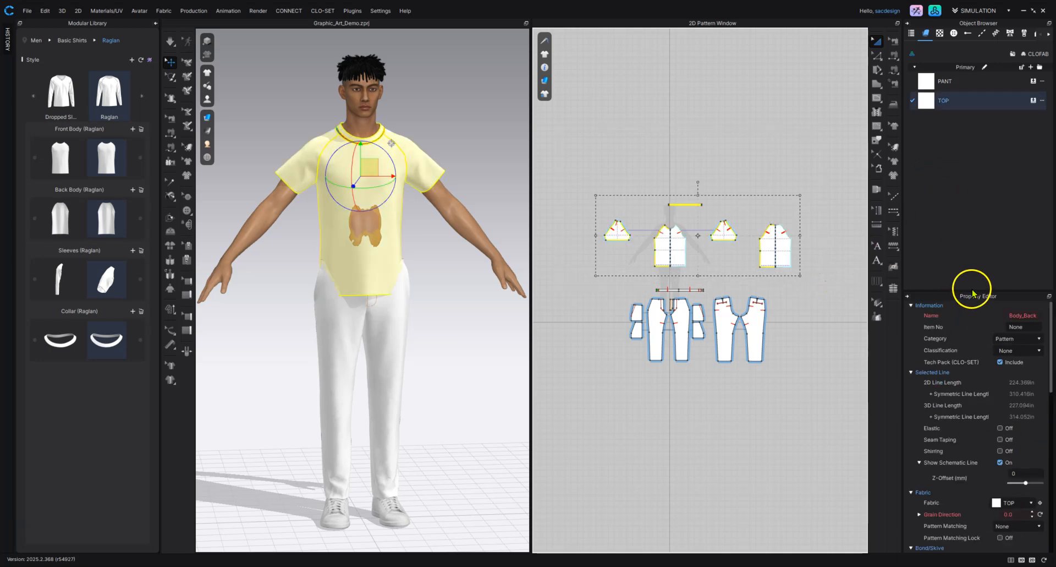
left_click_drag(981, 288, 981, 125)
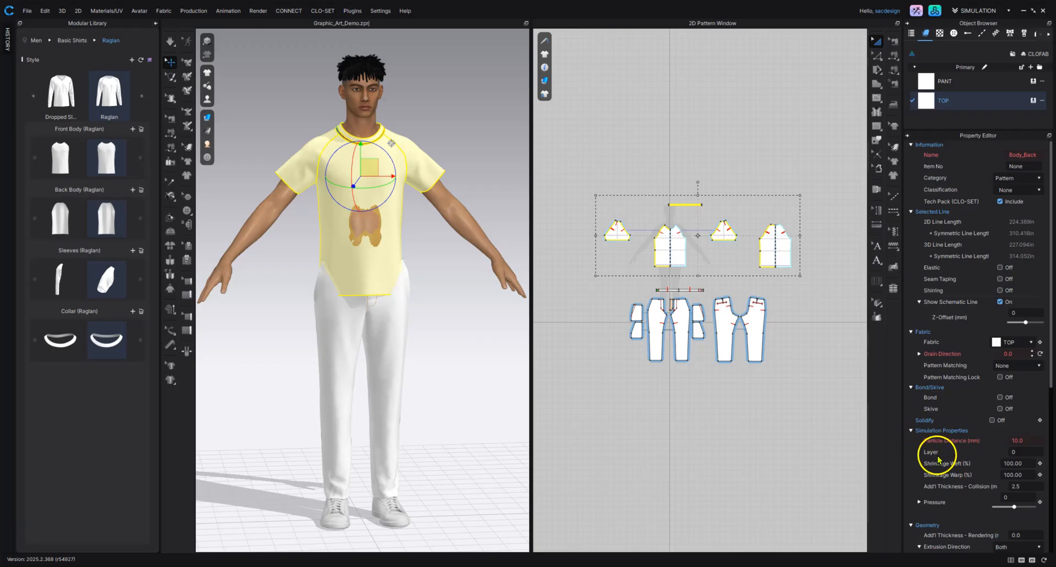
left_click(1015, 453)
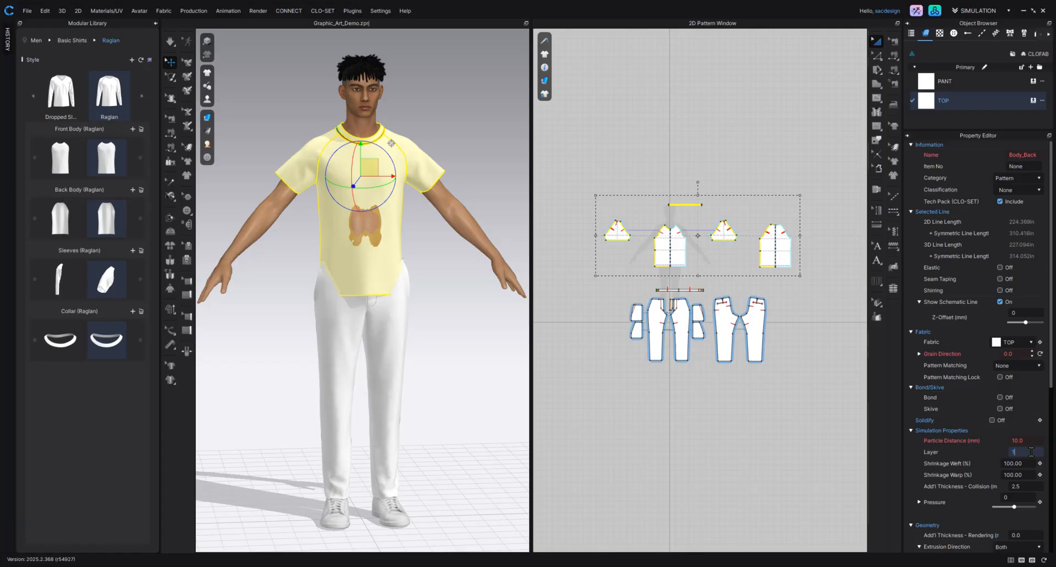
type("1")
key("Return")
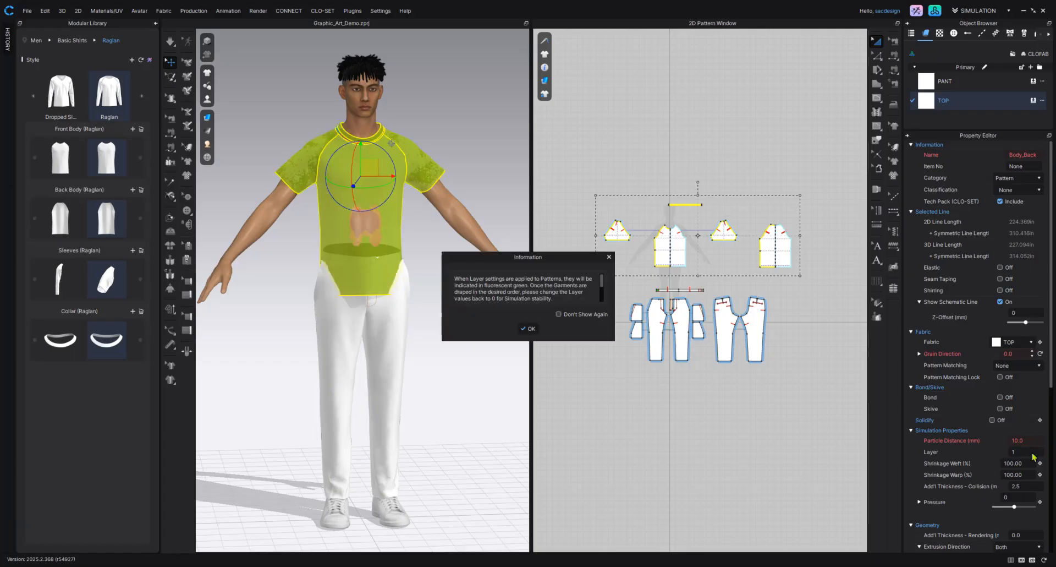
left_click_drag(520, 258, 550, 102)
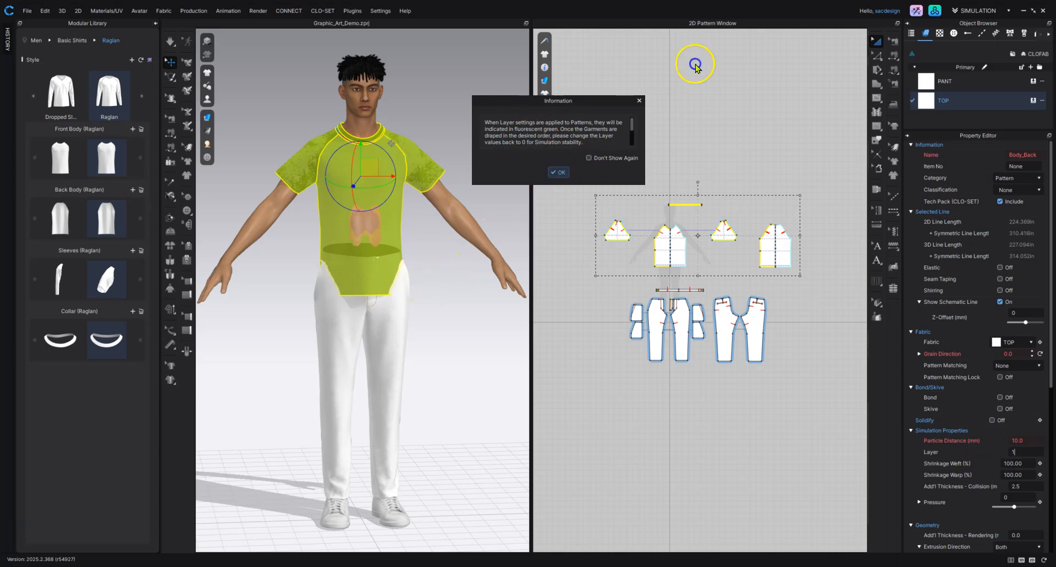
left_click(557, 173)
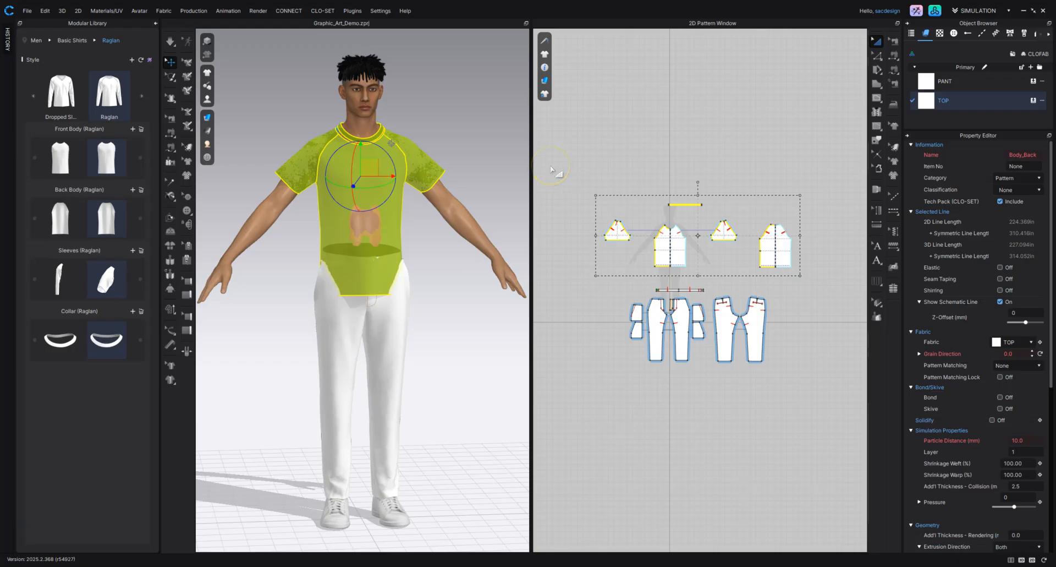
- Simulate the shirt, pull its hem out over the trousers and stop the simulation after checking the drape
key("space")
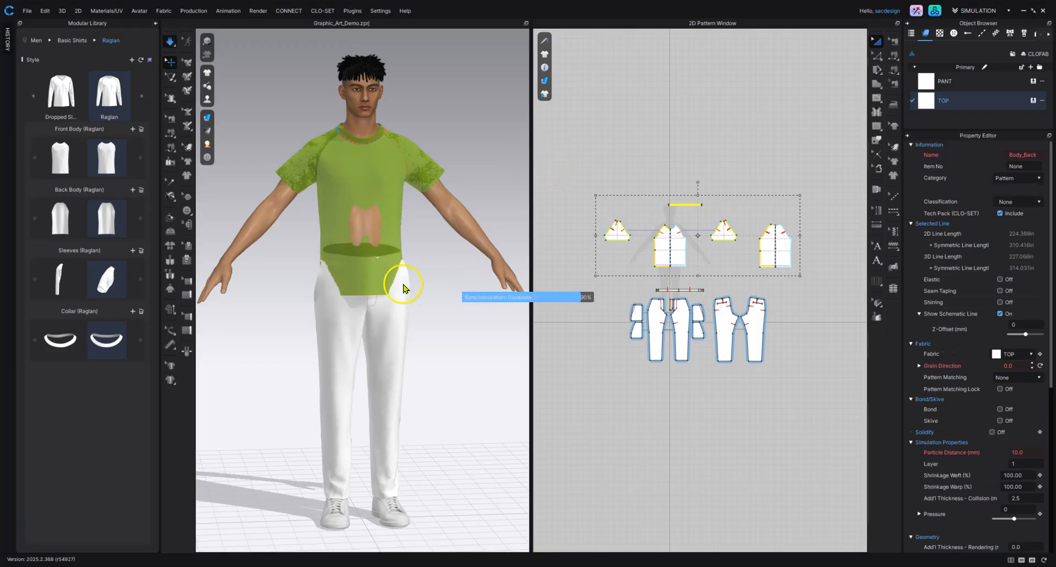
left_click_drag(325, 274, 374, 296)
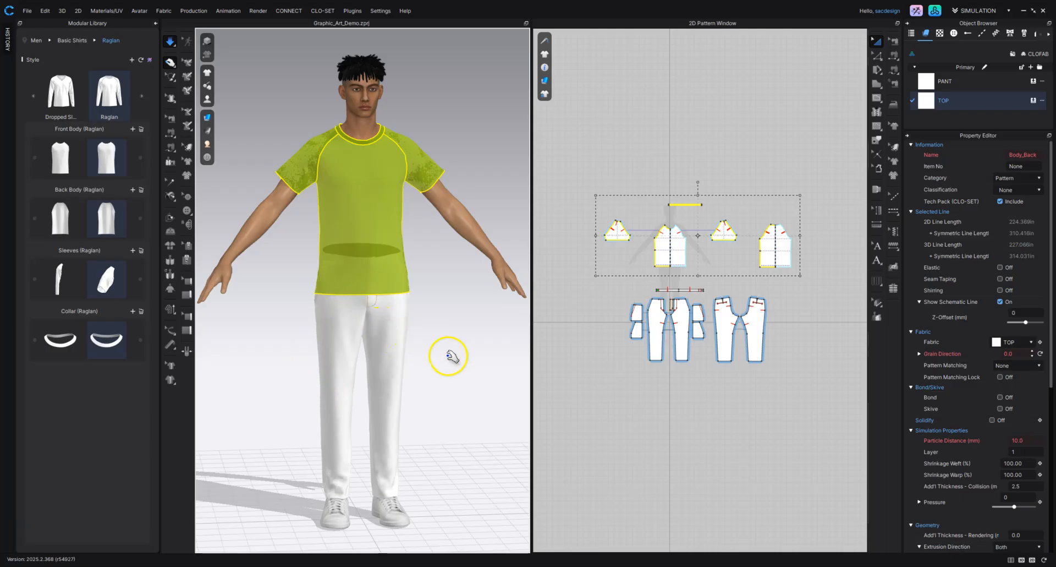
mouse_move(256, 360)
right_mouse_down()
mouse_move(528, 349)
mouse_move(371, 372)
mouse_move(242, 374)
right_mouse_up()
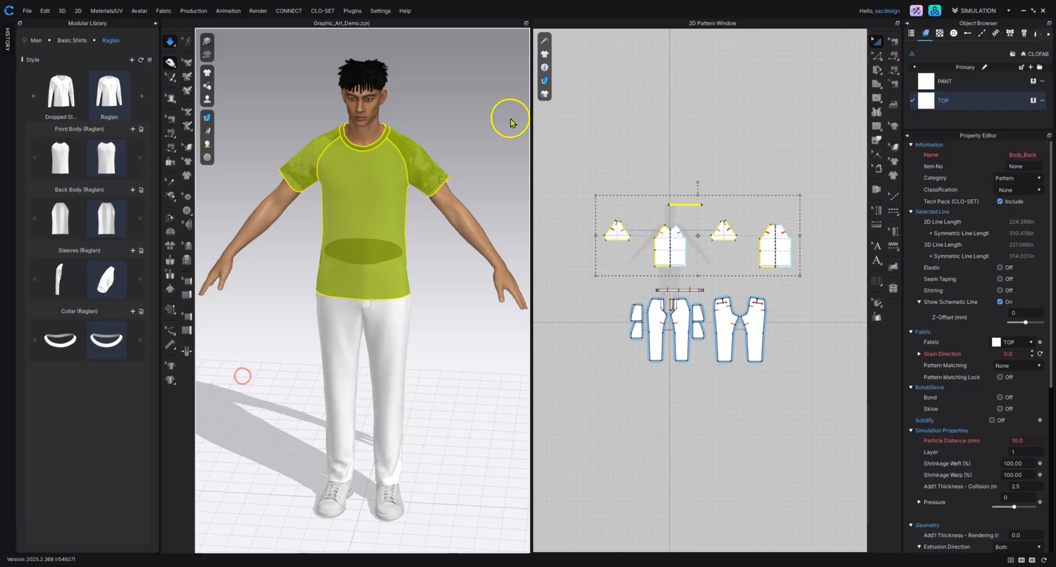
right_click_drag(393, 324, 400, 356)
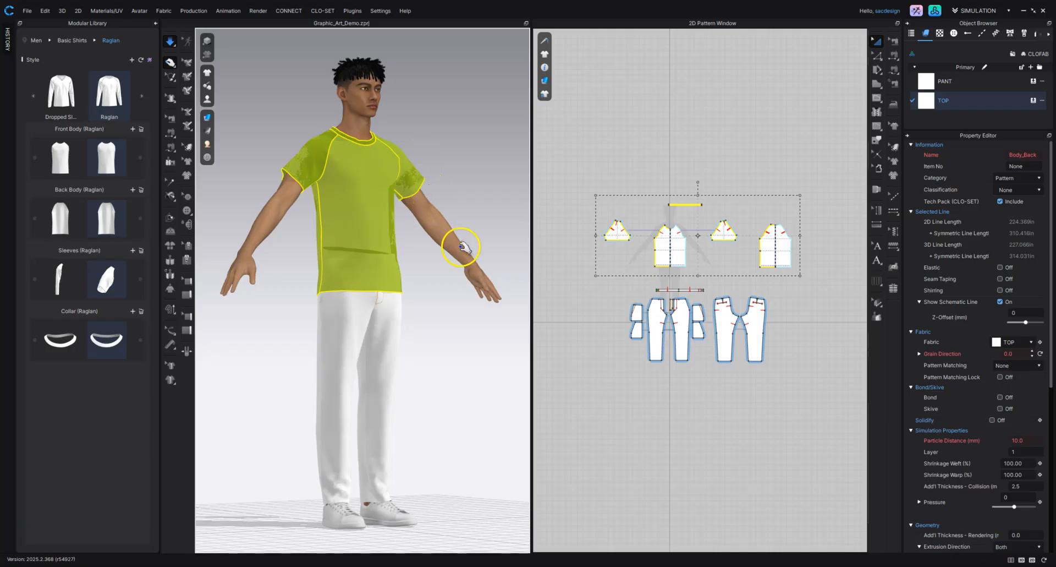
key("space")
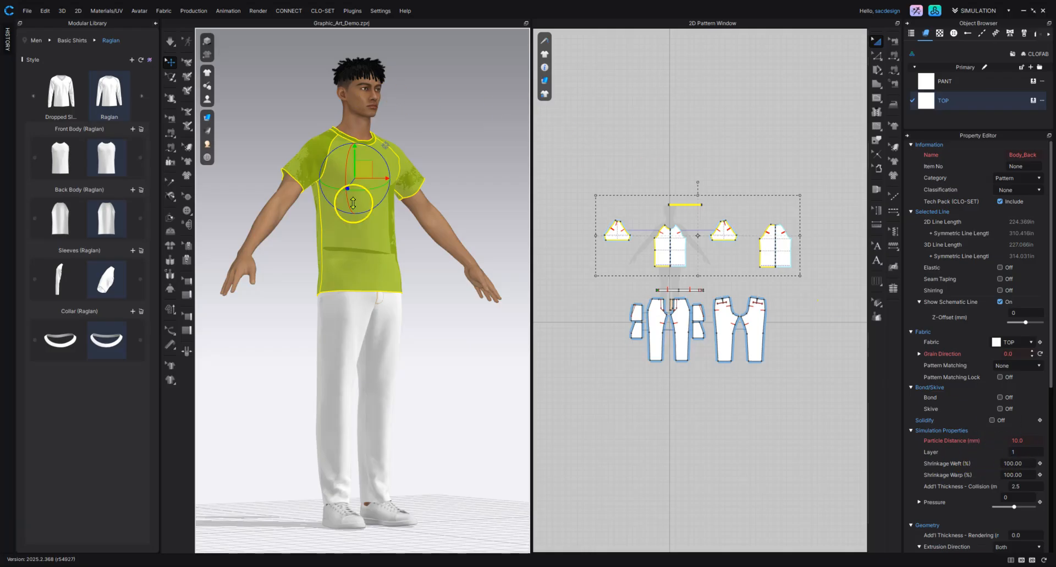
- Reset the shirt pieces' simulation layer to 0 and clear the selection
left_click(1029, 451)
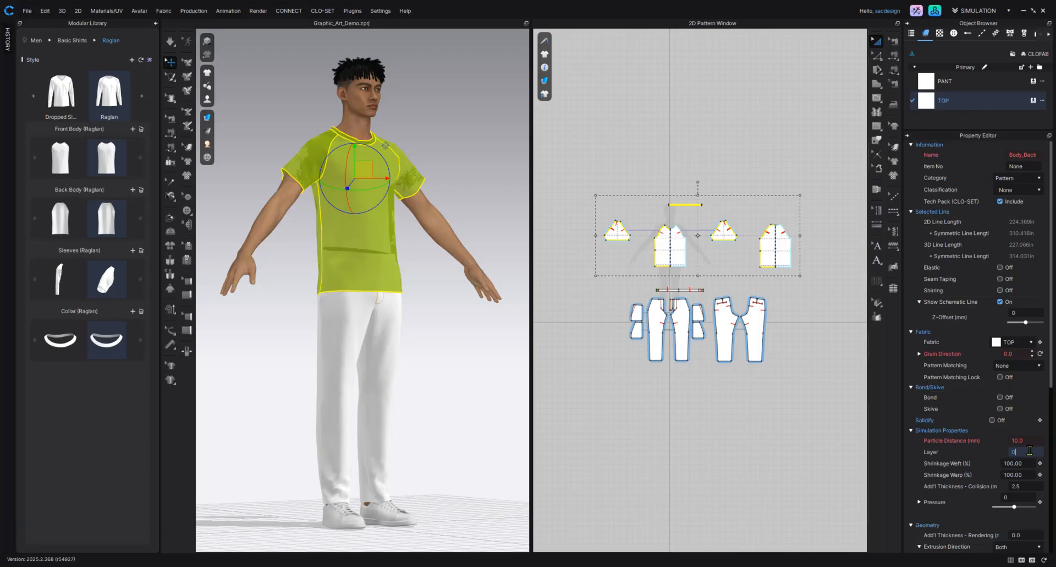
key("Return")
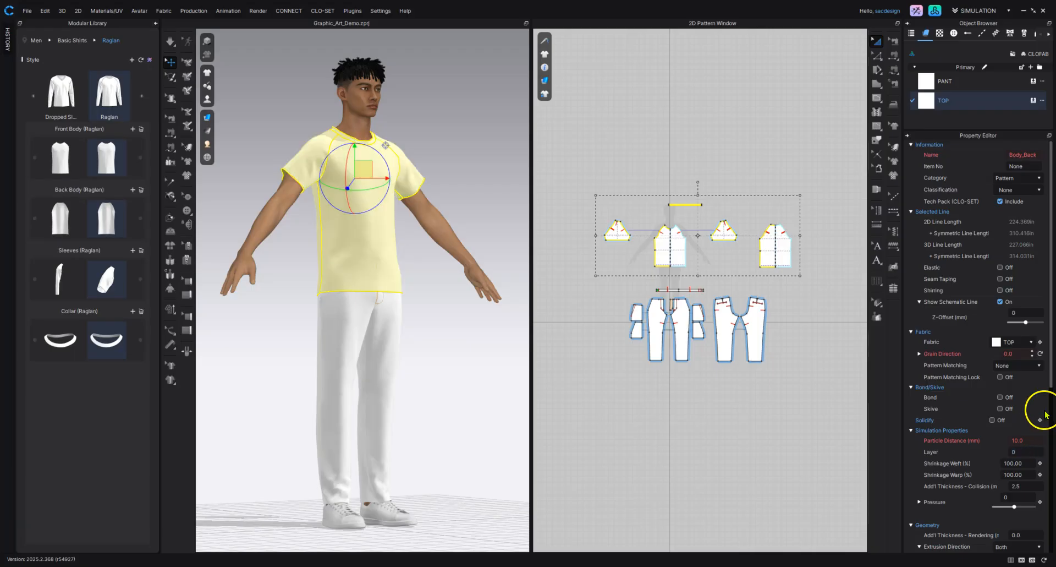
left_click(509, 118)
right_click_drag(460, 219, 453, 184)
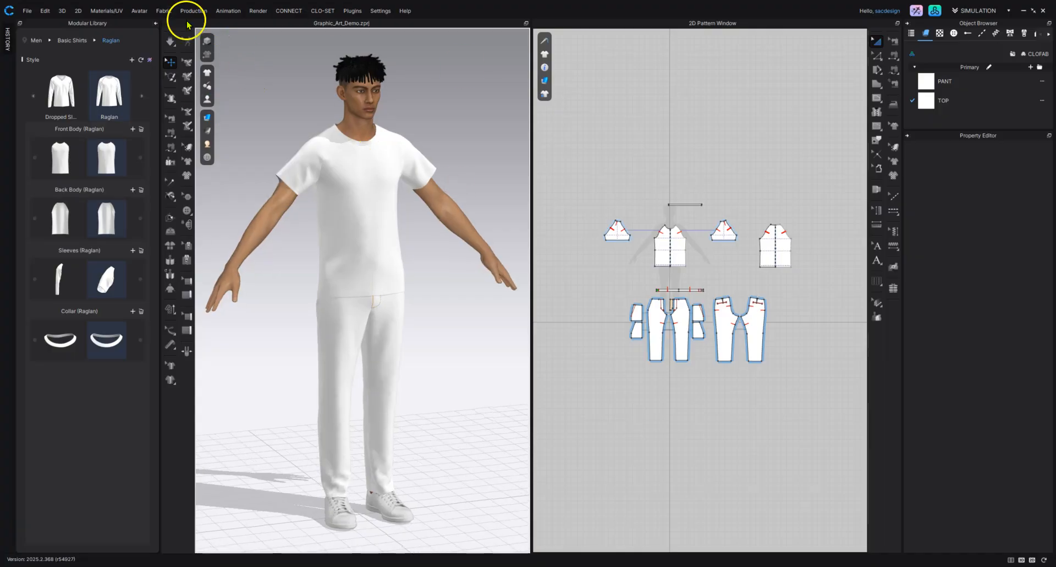
- Collapse the modular library and save the Graphic_Art_Demo project
left_click(155, 25)
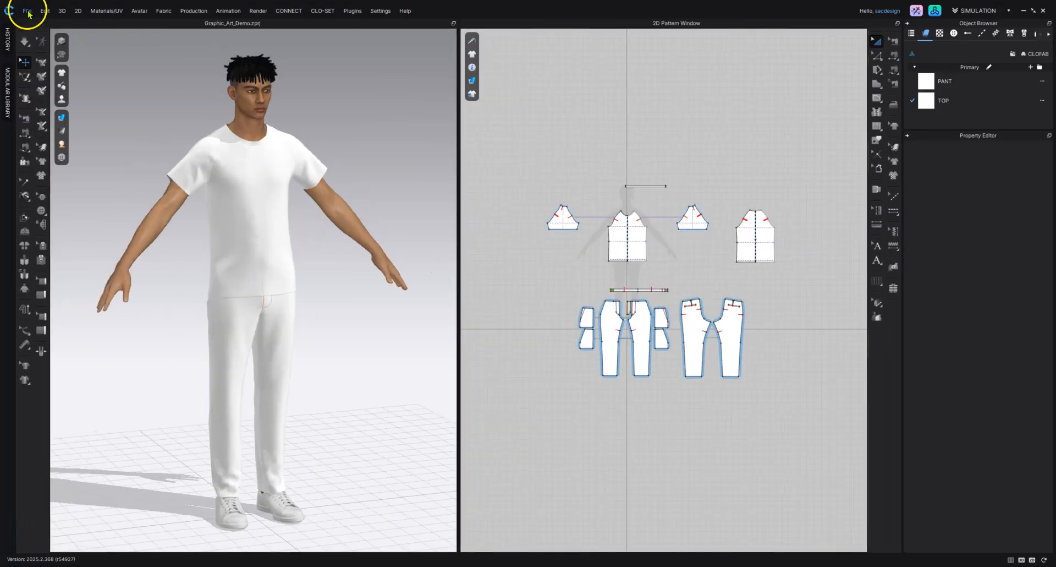
left_click(28, 11)
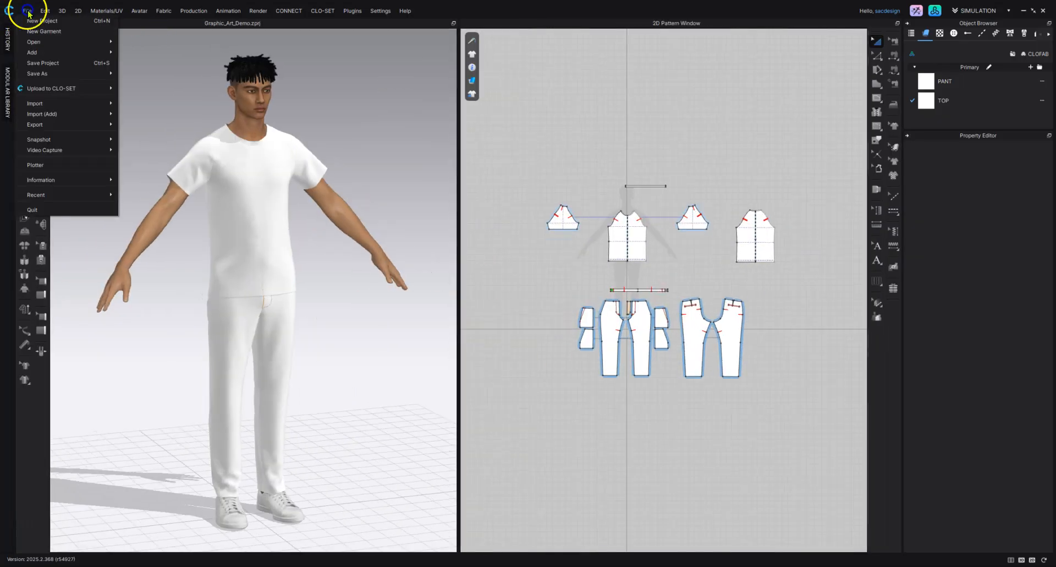
left_click(33, 65)
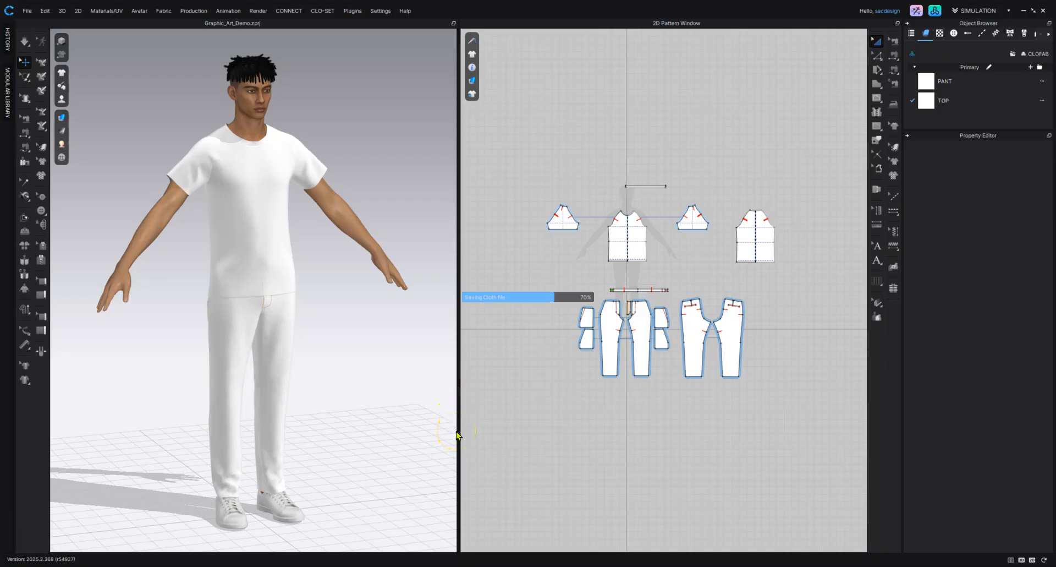
left_click(460, 419)
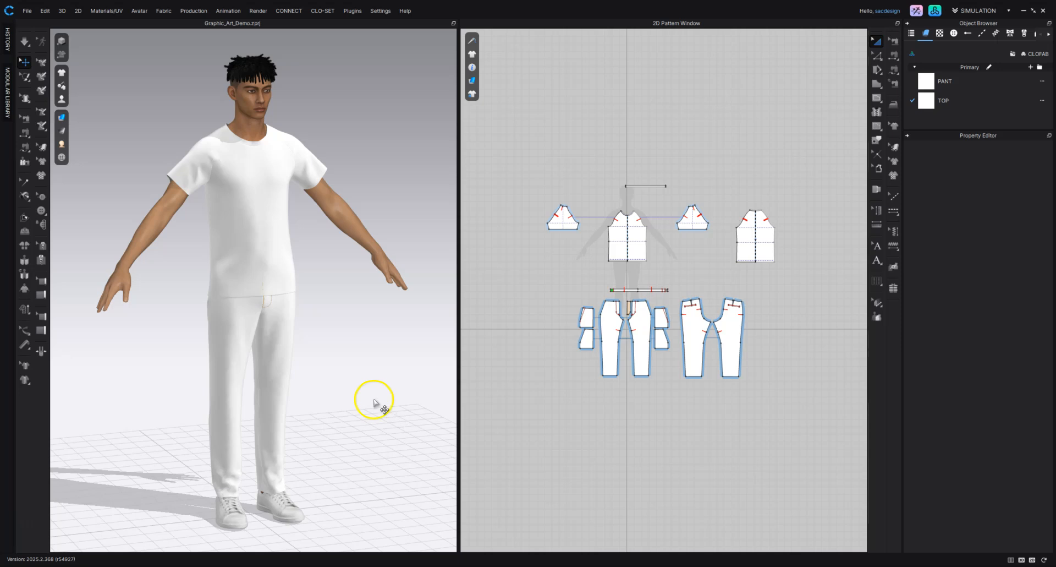
- Switch to the Adobe Stock browser window and search its images for FLOWER ICON
mouse_move(154, 547)
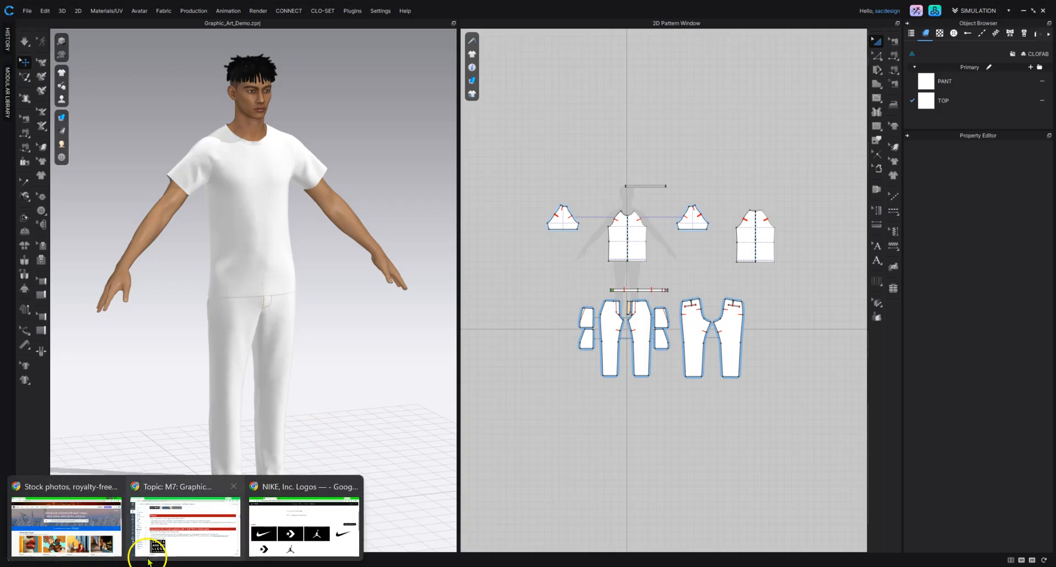
left_click(87, 508)
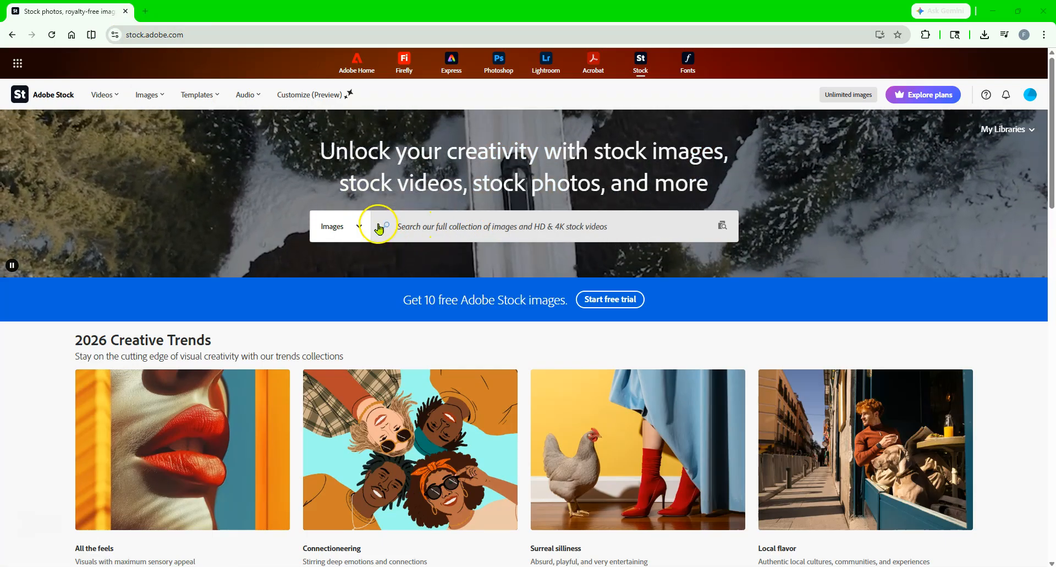
left_click(442, 218)
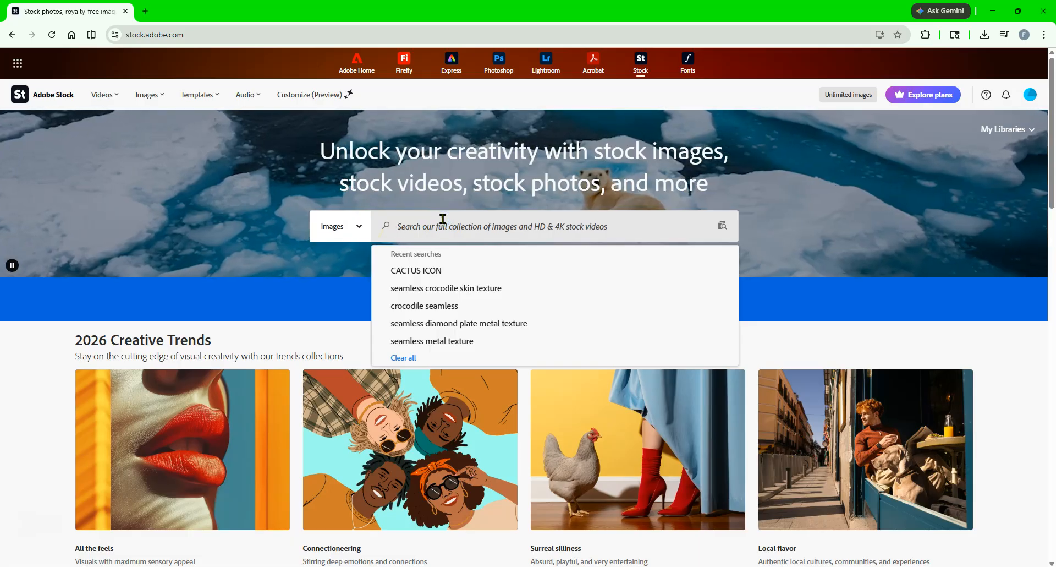
type("FLOWER ICON")
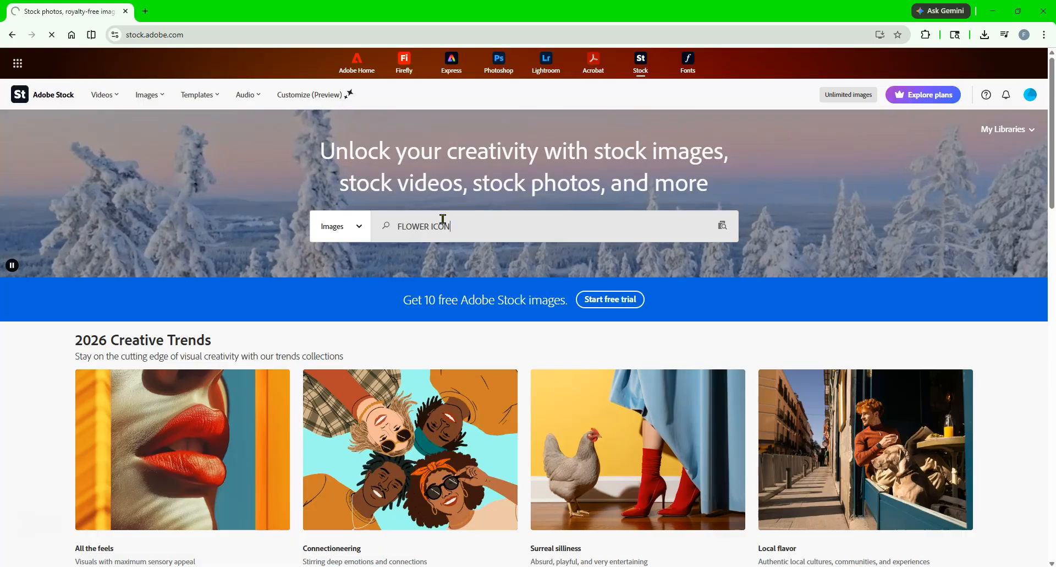
left_click(452, 222)
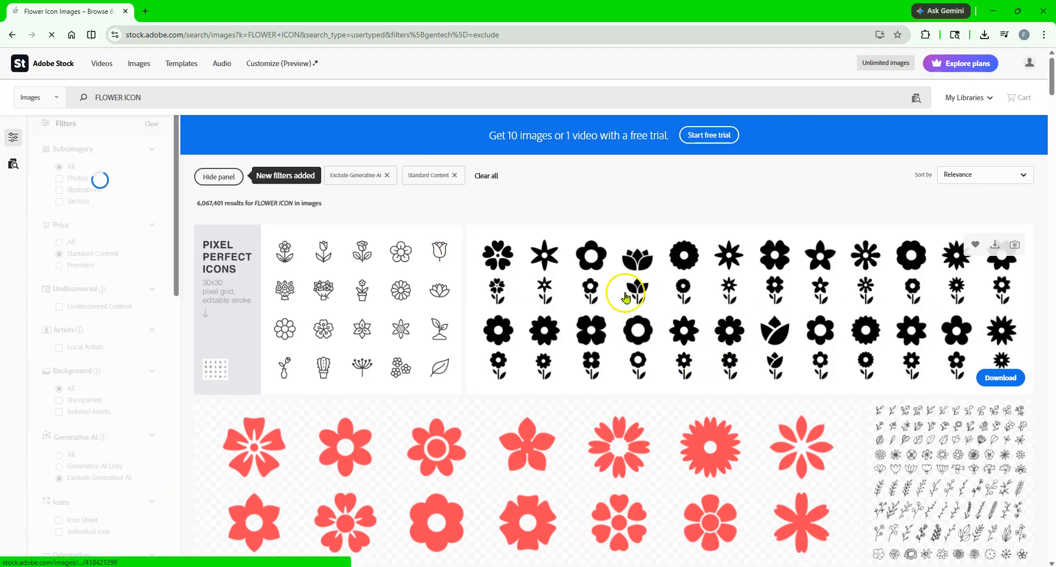
- Browse the flower icon results and open the licensed black daisy with a stem and two leaves
scroll(534, 313, "down", 4)
scroll(563, 247, "down", 6)
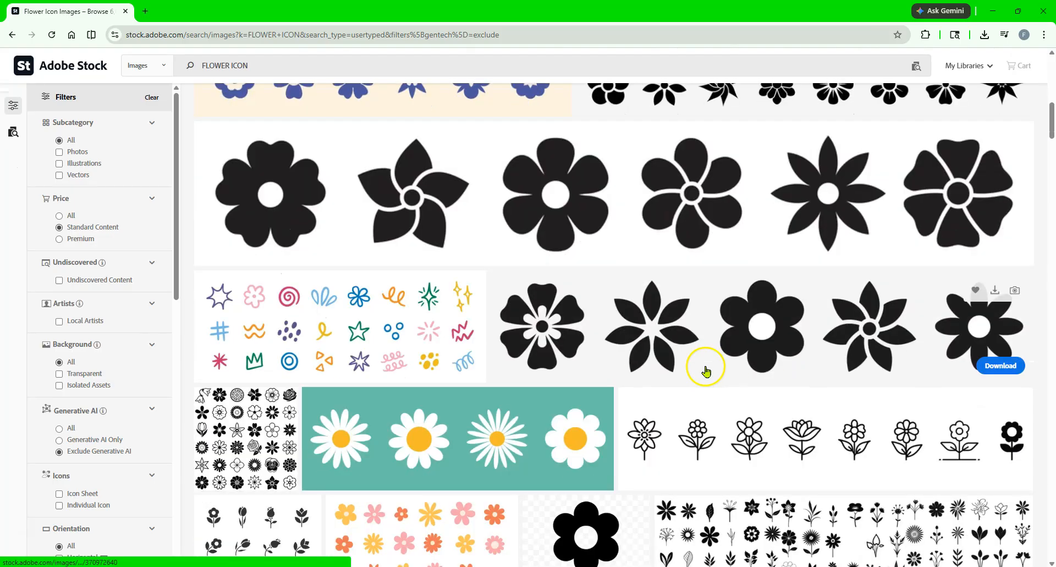
scroll(703, 365, "down", 5)
scroll(880, 272, "down", 1)
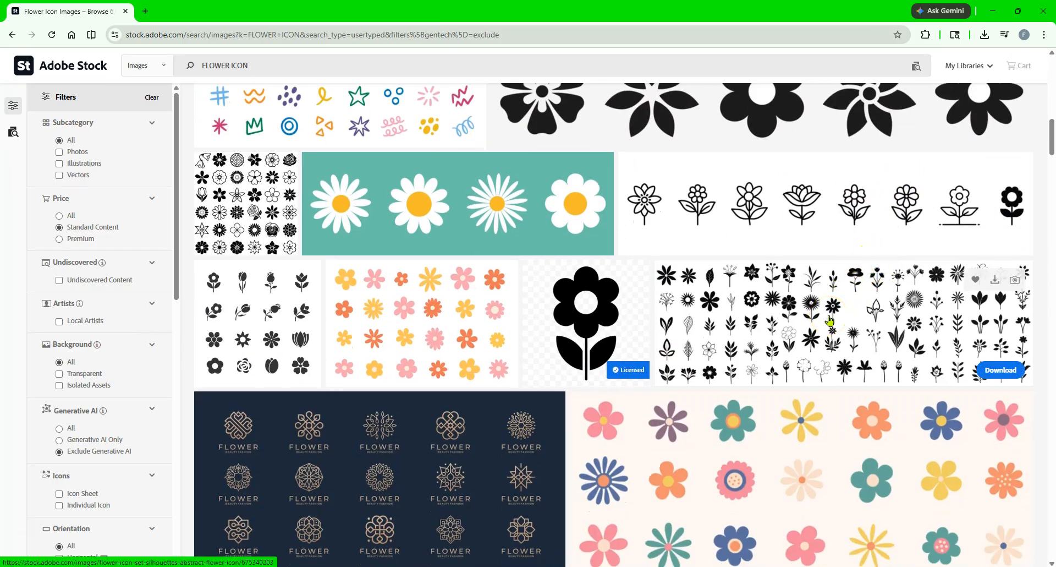
scroll(833, 321, "down", 1)
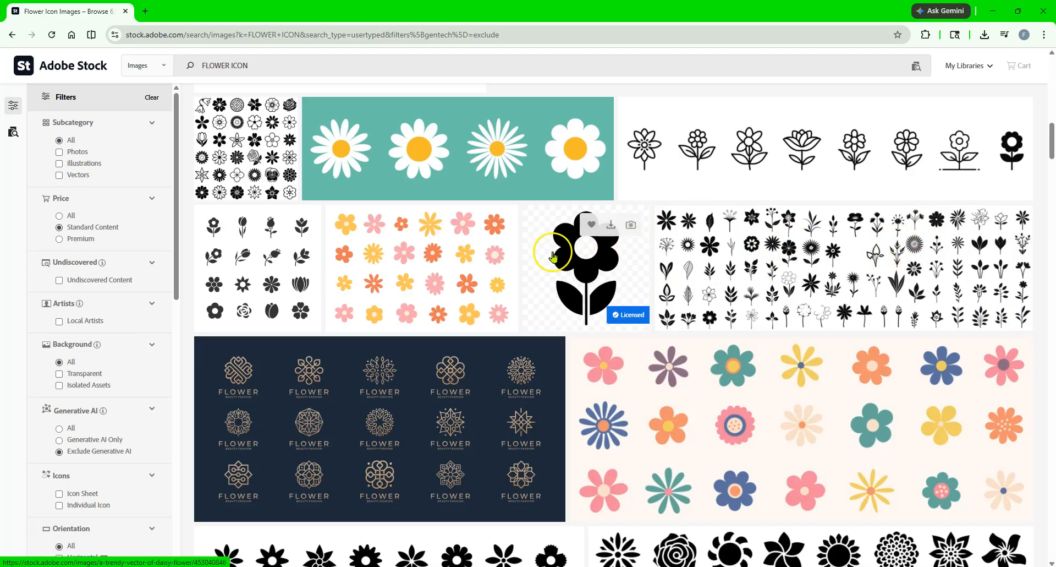
left_click(536, 272)
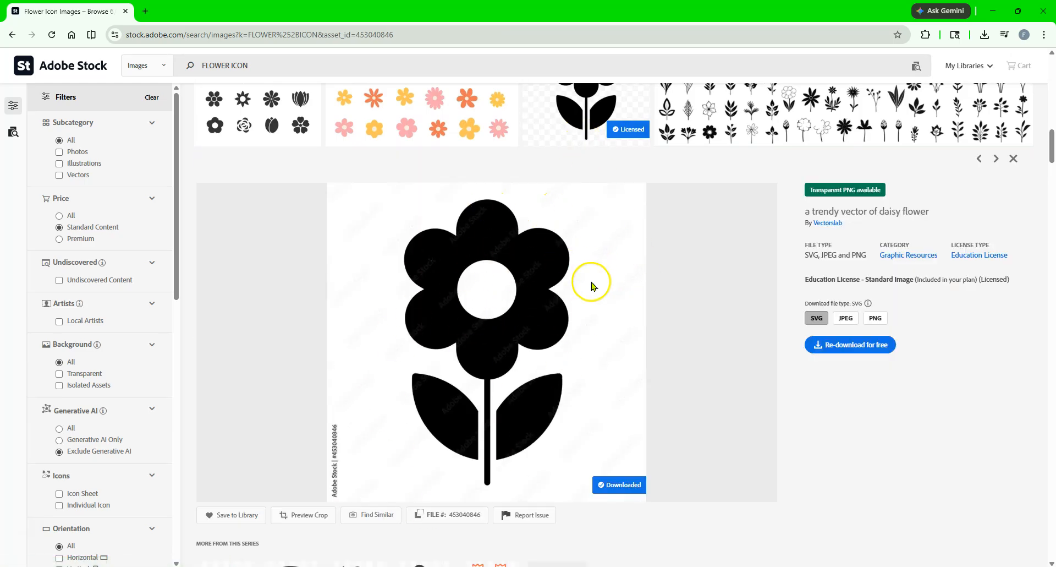
- View the three-petal flower icon from the same series, return to the search results and minimize the browser
scroll(559, 302, "down", 3)
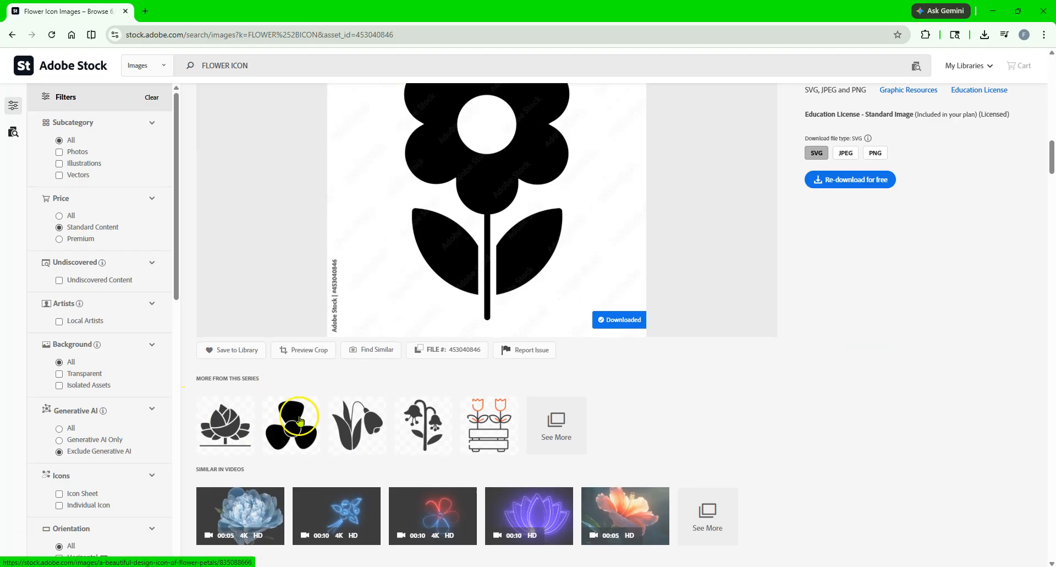
left_click(276, 410)
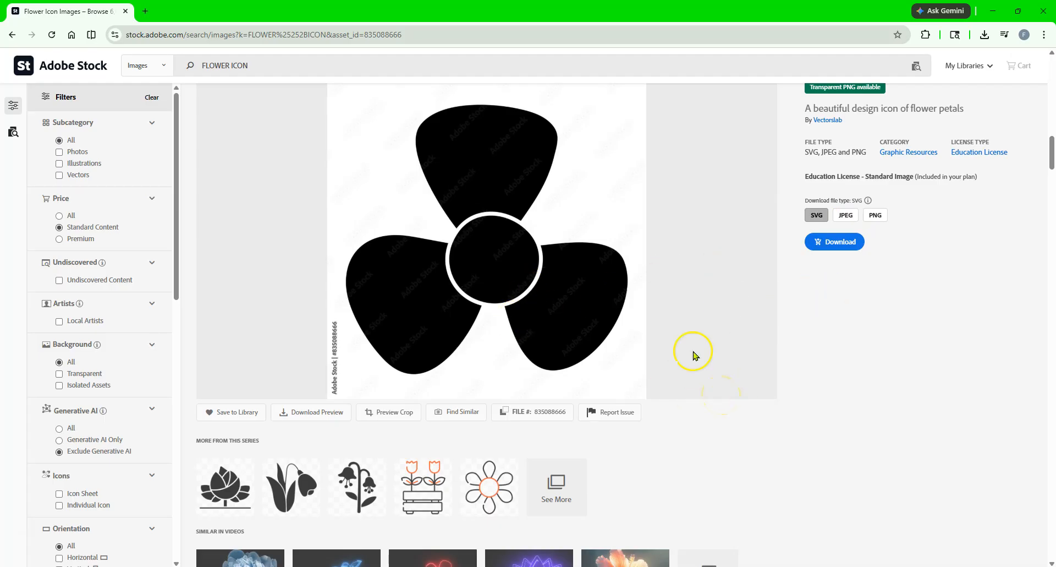
scroll(575, 215, "up", 4)
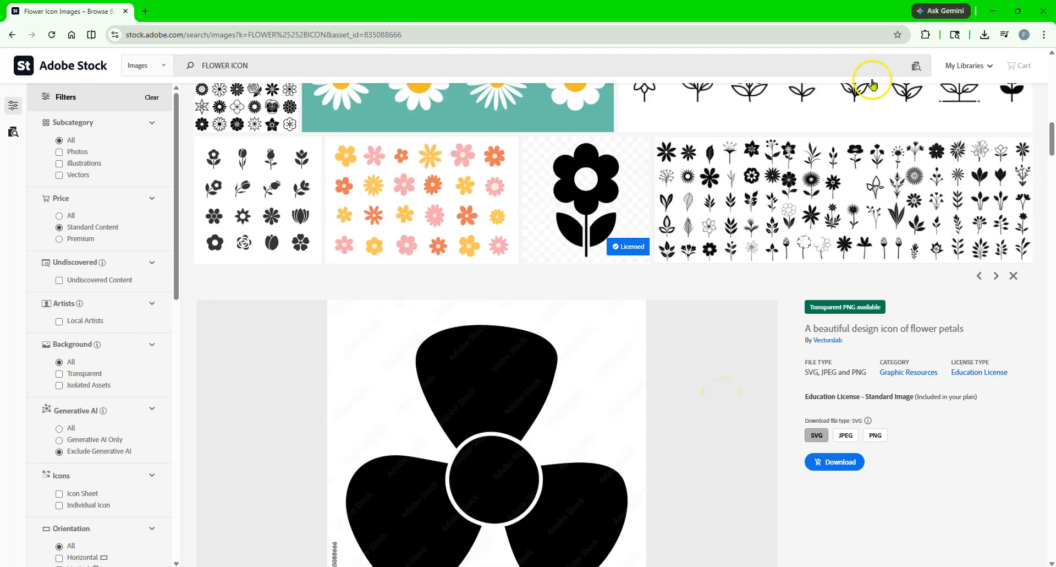
scroll(771, 212, "up", 8)
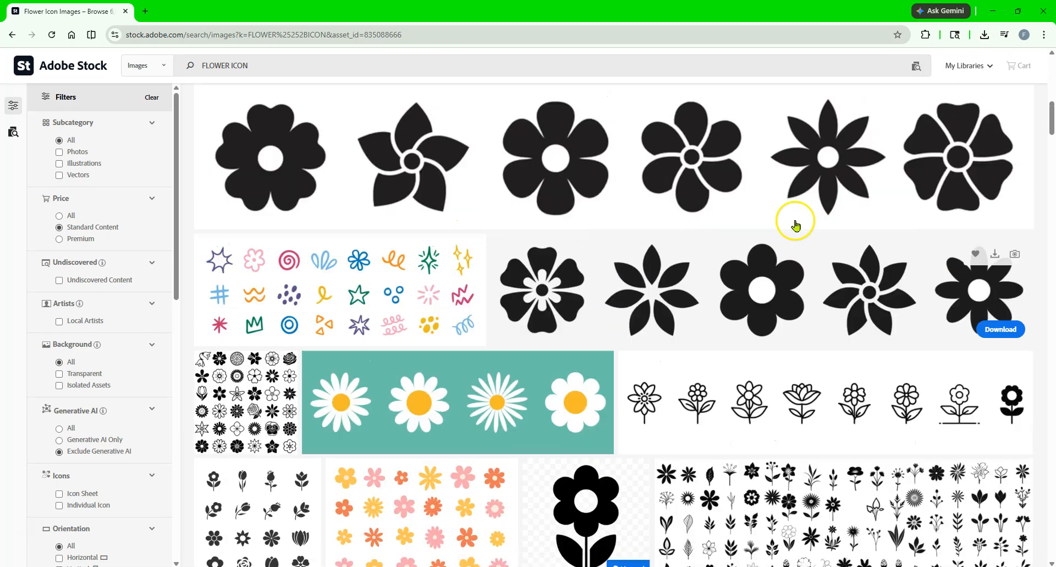
left_click(992, 14)
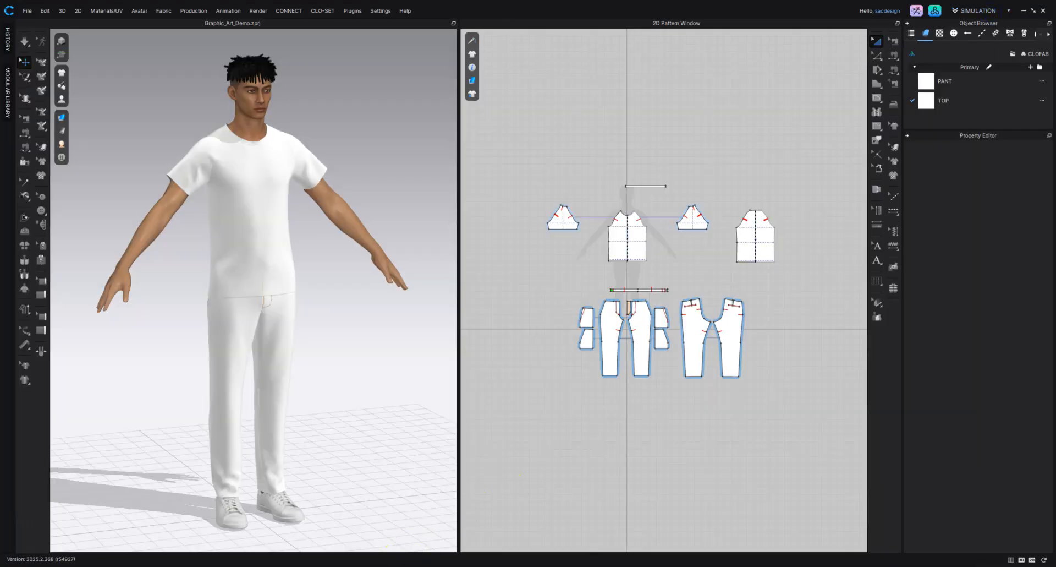
- Switch to Photoshop and open 003_005-nike-logos-jordan-black from the SIMPLE GRAPHICS folder
left_click(308, 560)
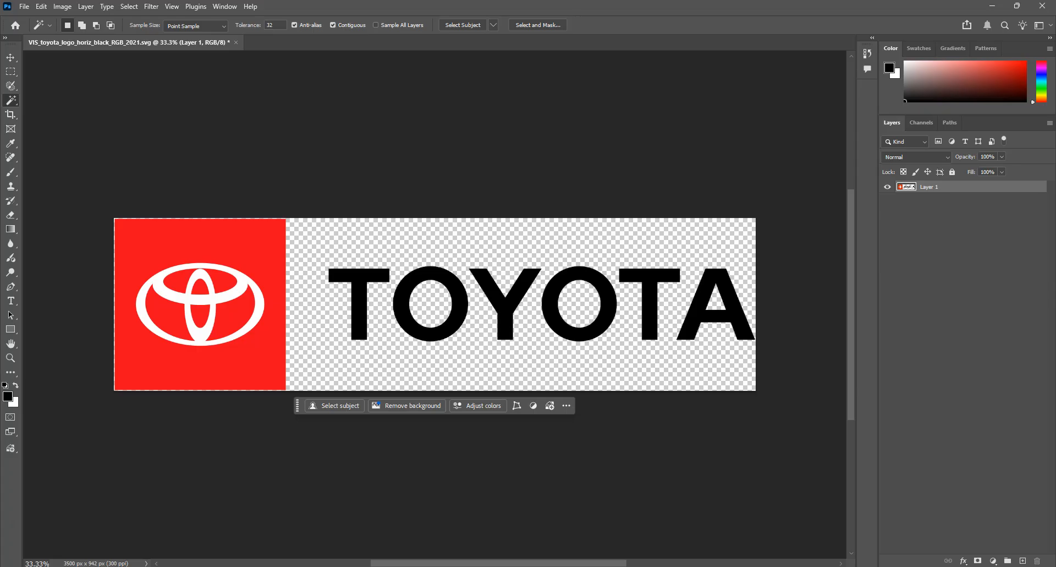
left_click(24, 7)
left_click(22, 6)
left_click(22, 6)
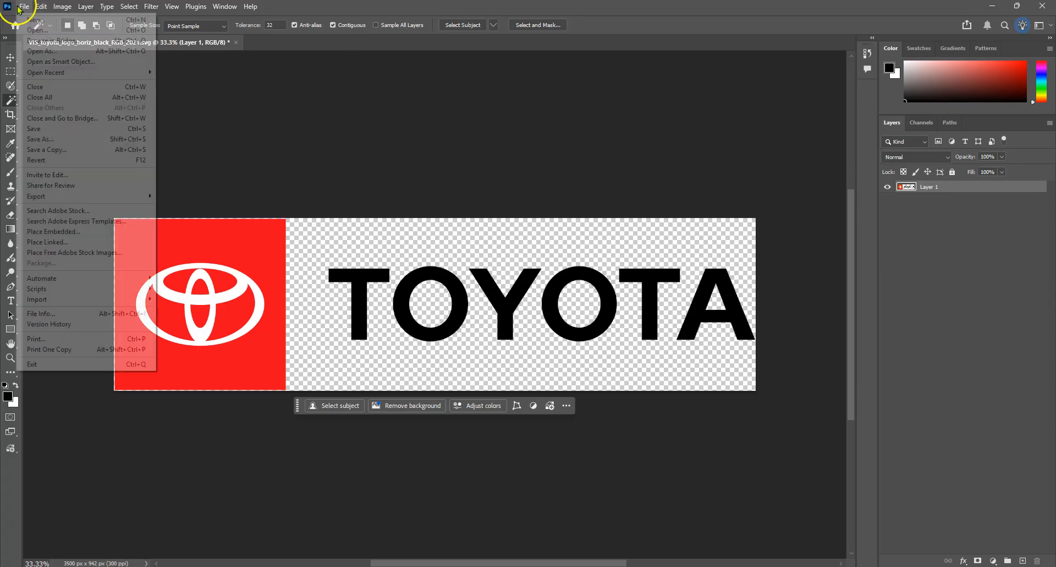
left_click(50, 32)
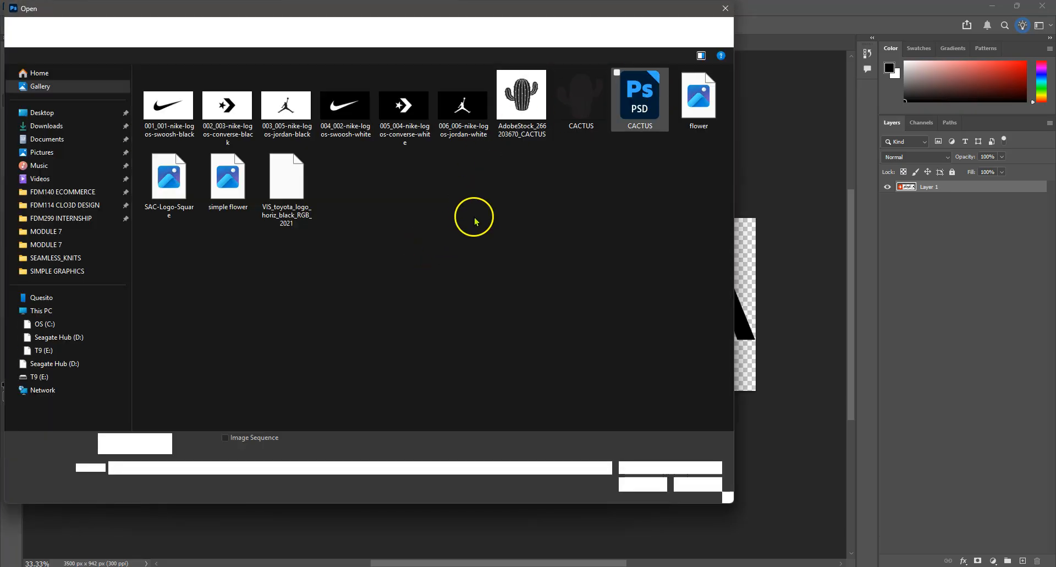
left_click(277, 109)
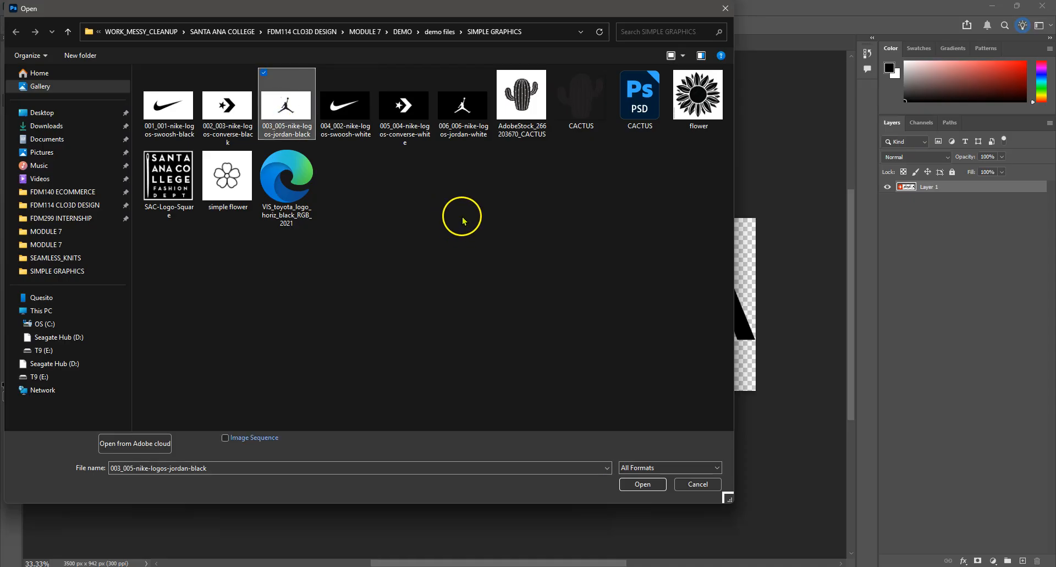
left_click(645, 484)
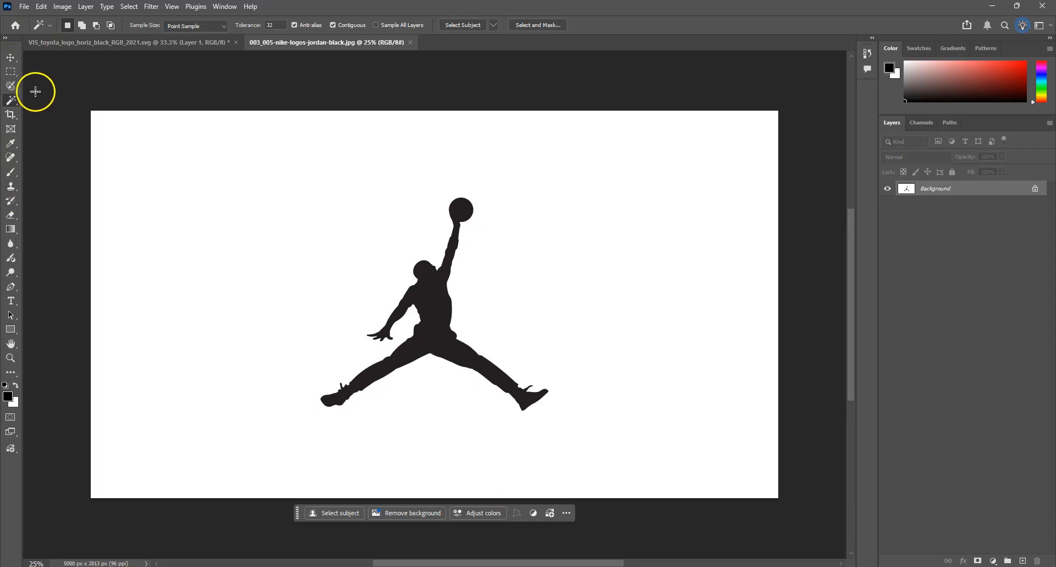
- Activate the Move tool and reset the Essentials workspace
left_click(10, 61)
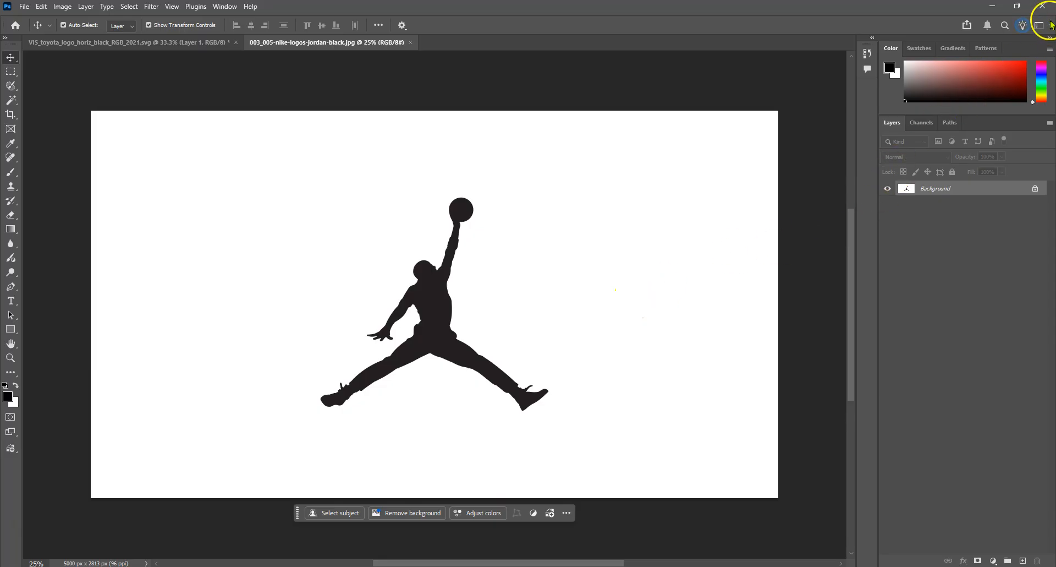
left_click(1051, 28)
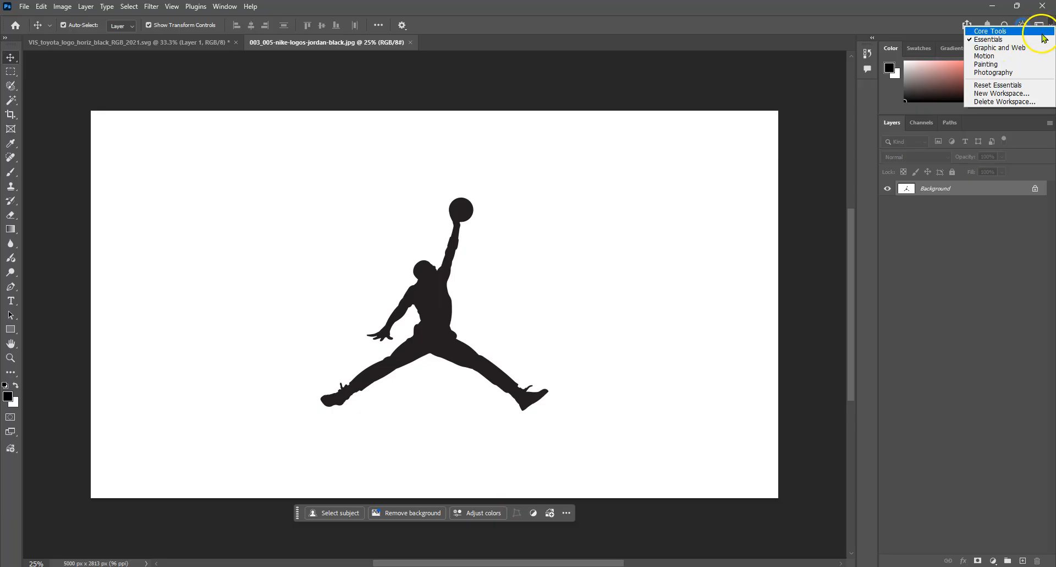
left_click(947, 21)
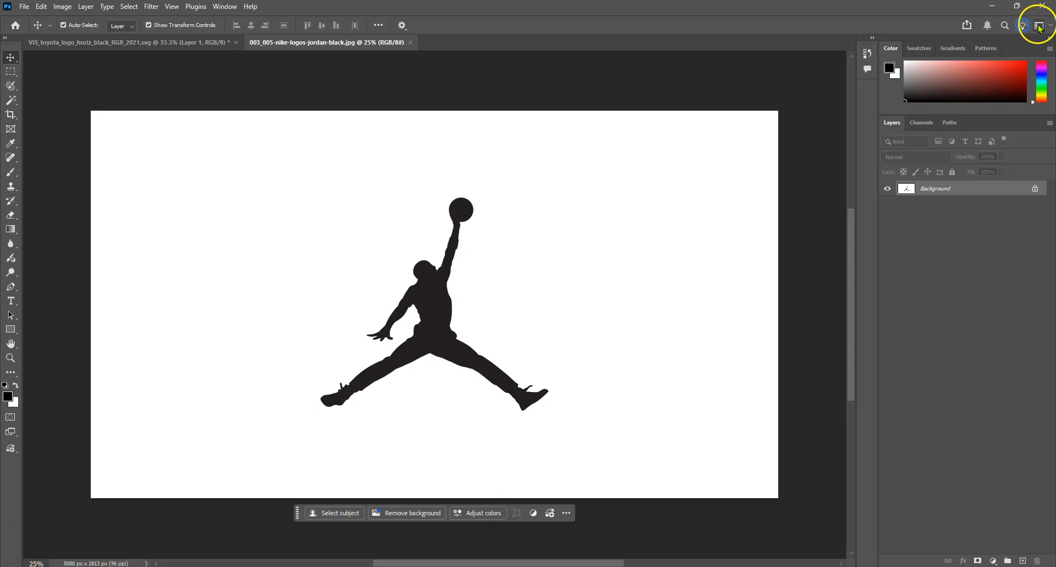
left_click(1047, 29)
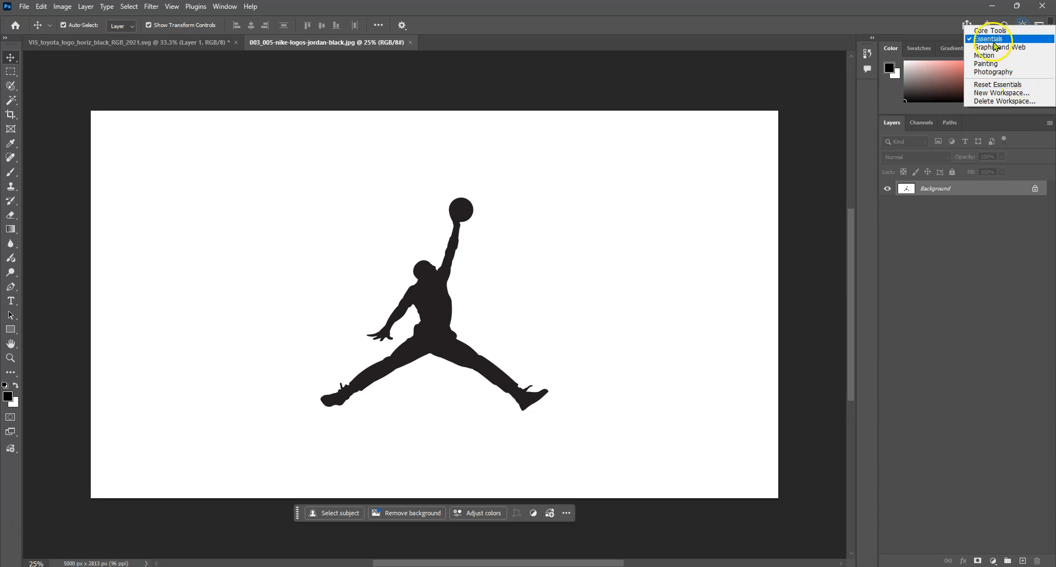
left_click(994, 41)
left_click(1050, 27)
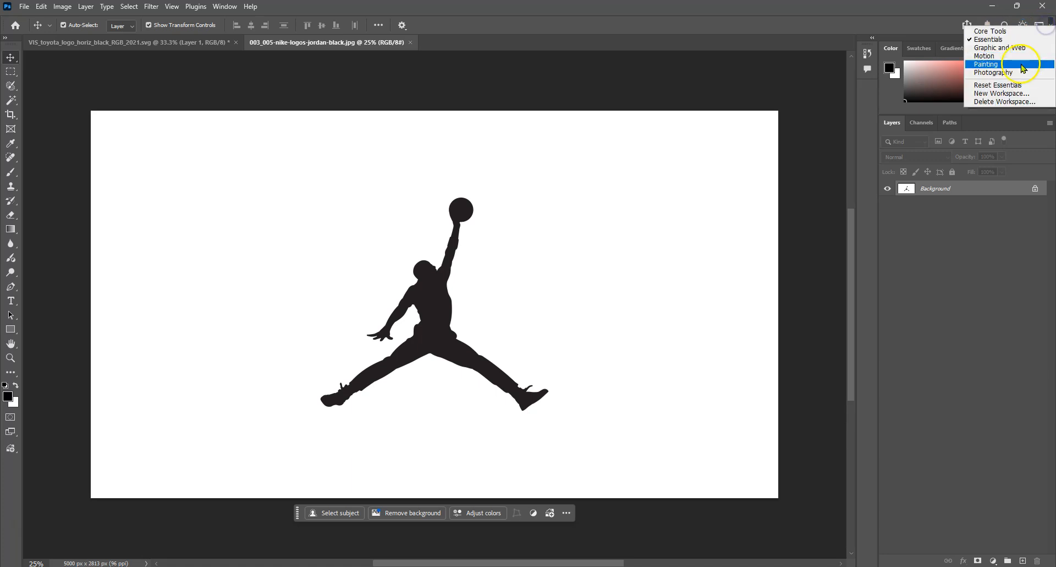
left_click(1016, 91)
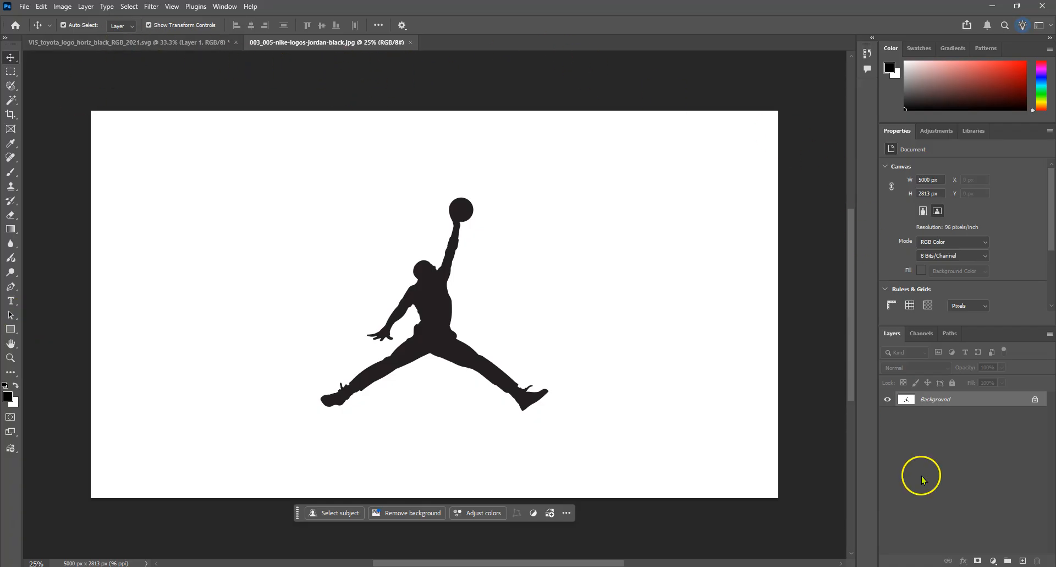
- Convert the locked Background into a regular layer named ORIGINAL_JUMPMAN
right_click(969, 404)
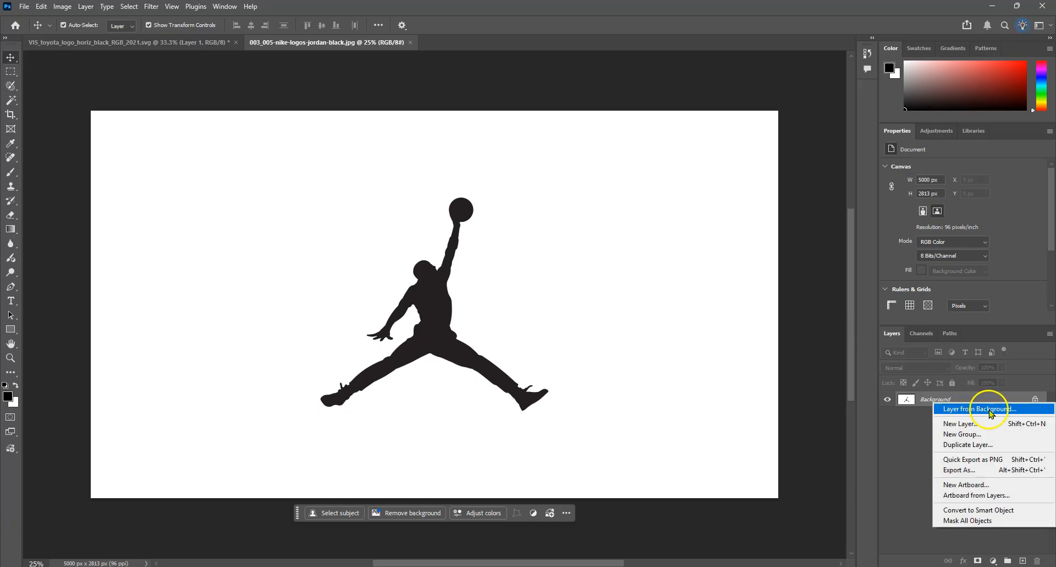
left_click(897, 458)
double_click(968, 399)
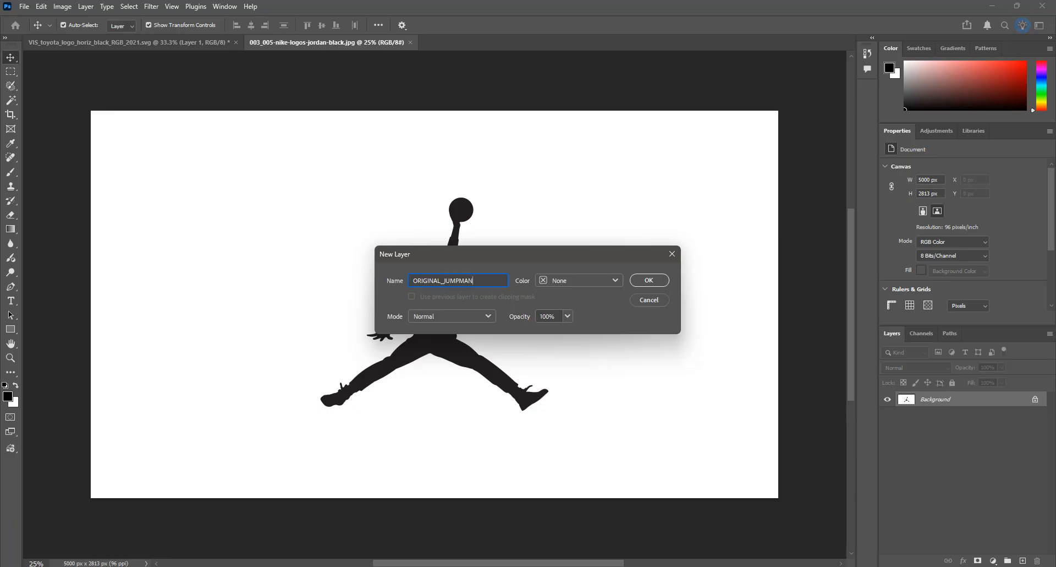
left_click(645, 279)
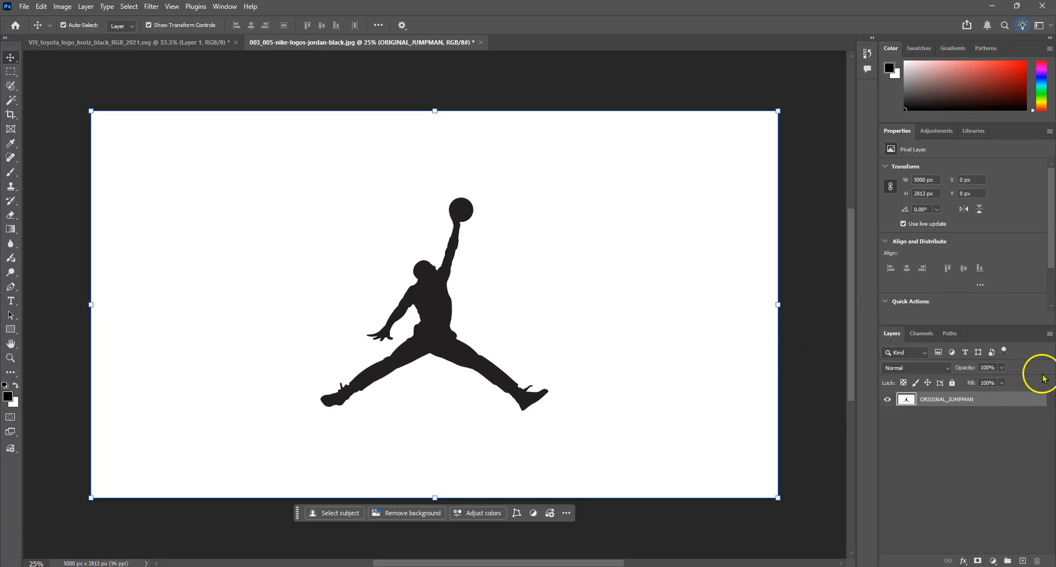
right_click(998, 401)
left_click(982, 440)
left_click(939, 401)
right_click(939, 402)
right_click(998, 401)
left_click(938, 409)
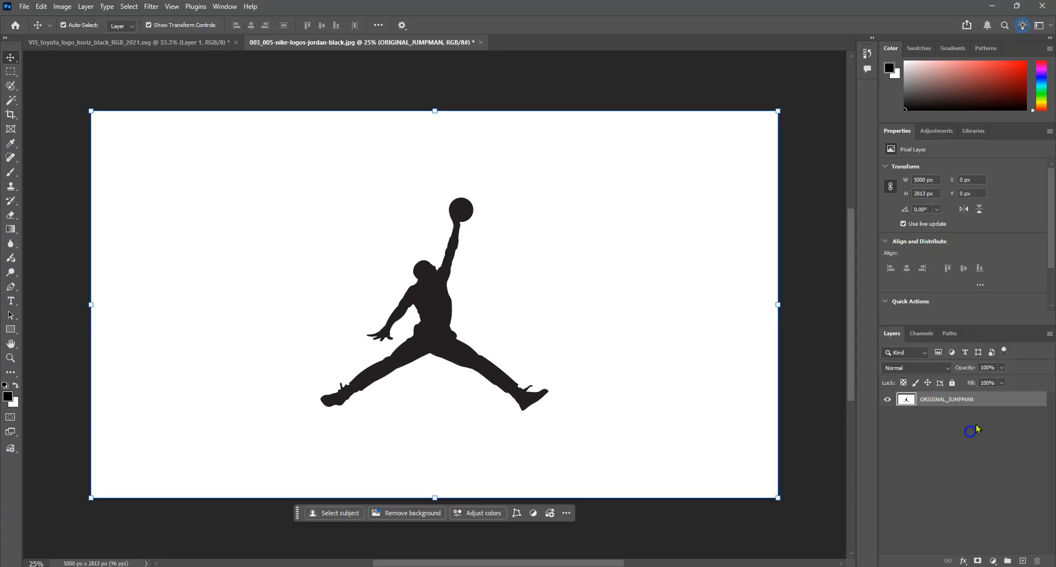
- Duplicate the ORIGINAL_JUMPMAN layer within the same document under the name JUMPMAN_GRAPHIC
right_click(1002, 401)
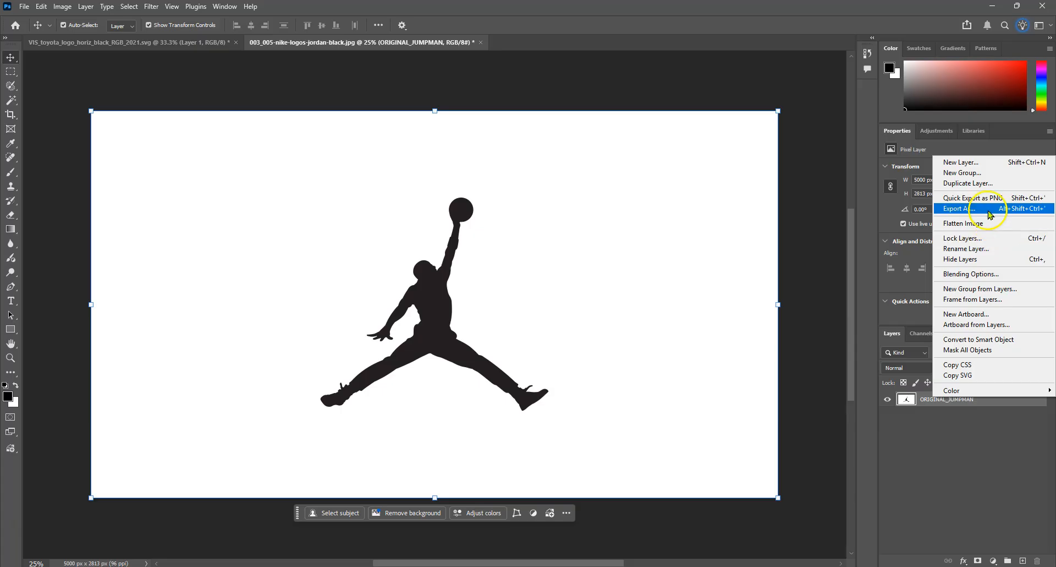
left_click(1010, 186)
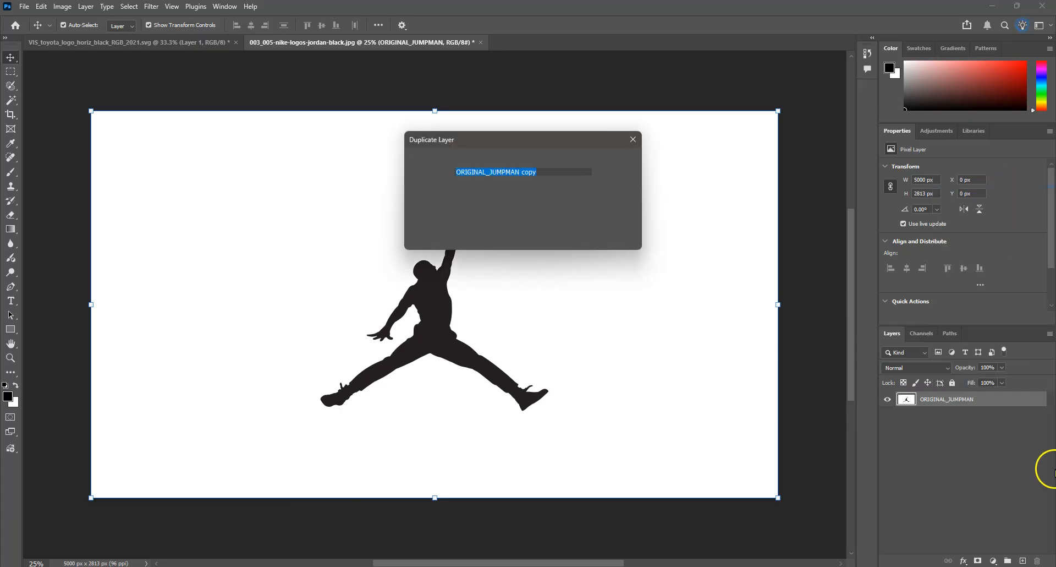
left_click(555, 169)
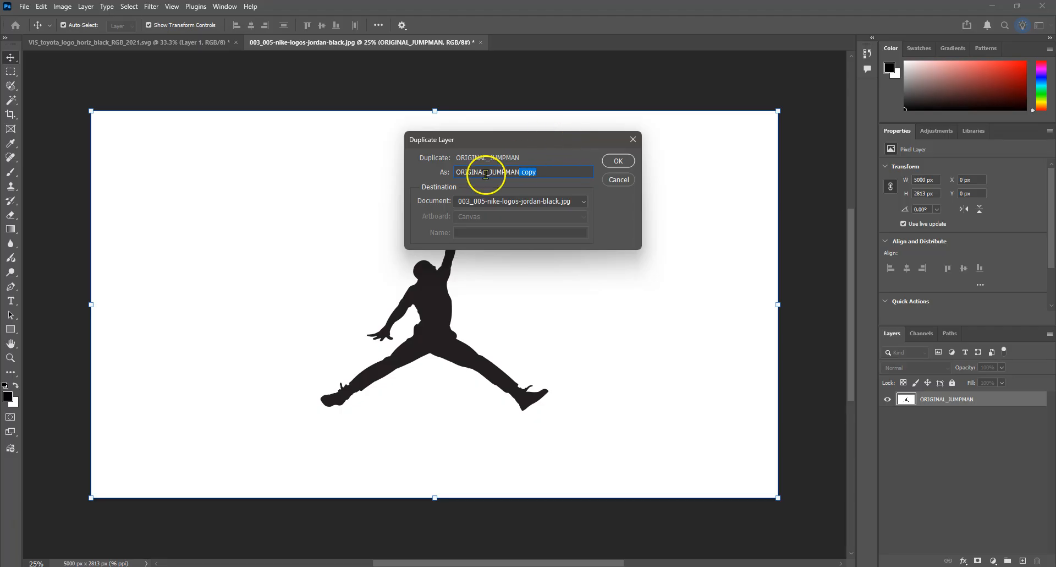
left_click(562, 169)
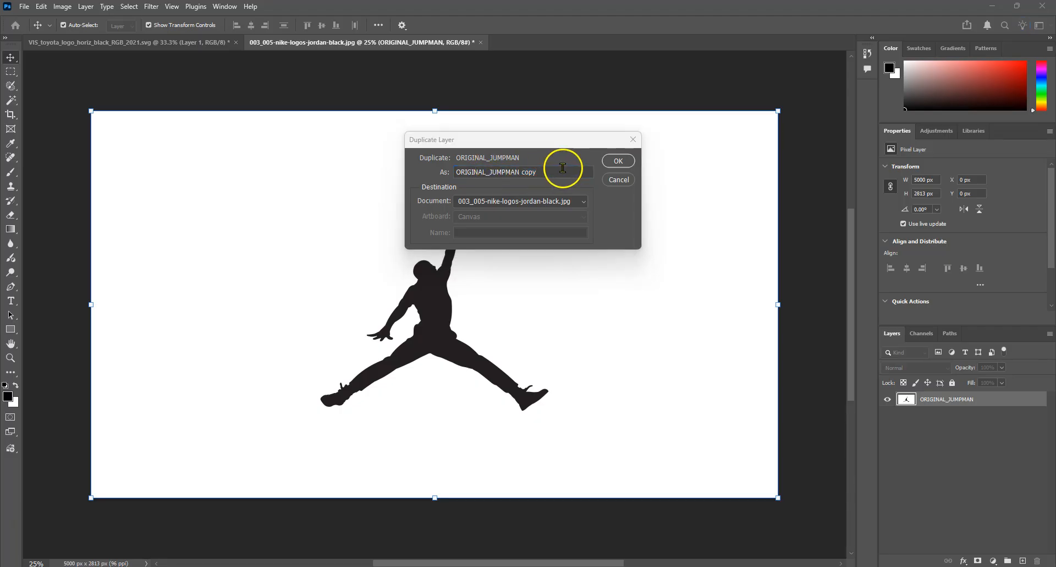
left_click(545, 172)
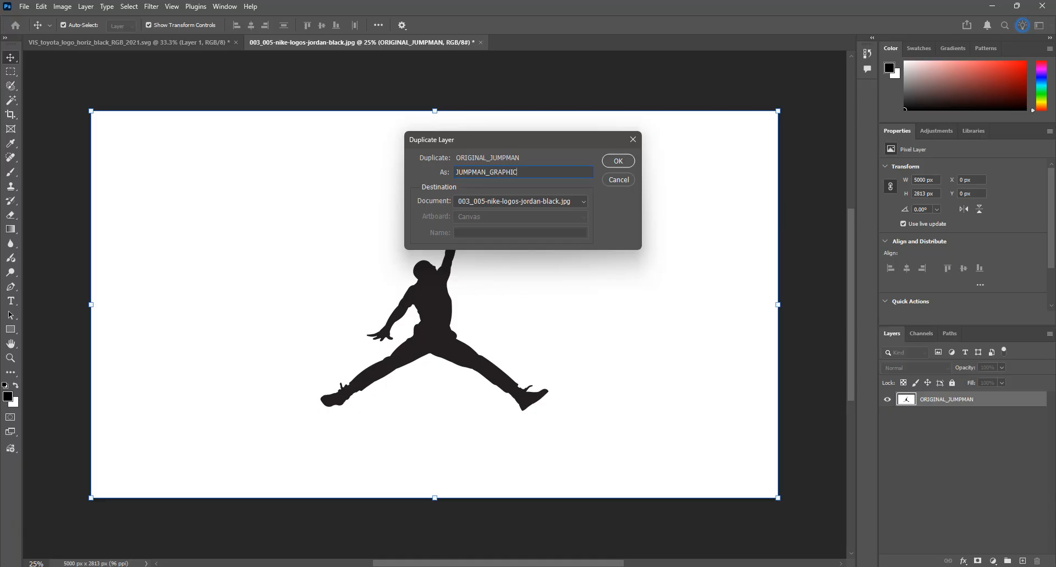
left_click(619, 160)
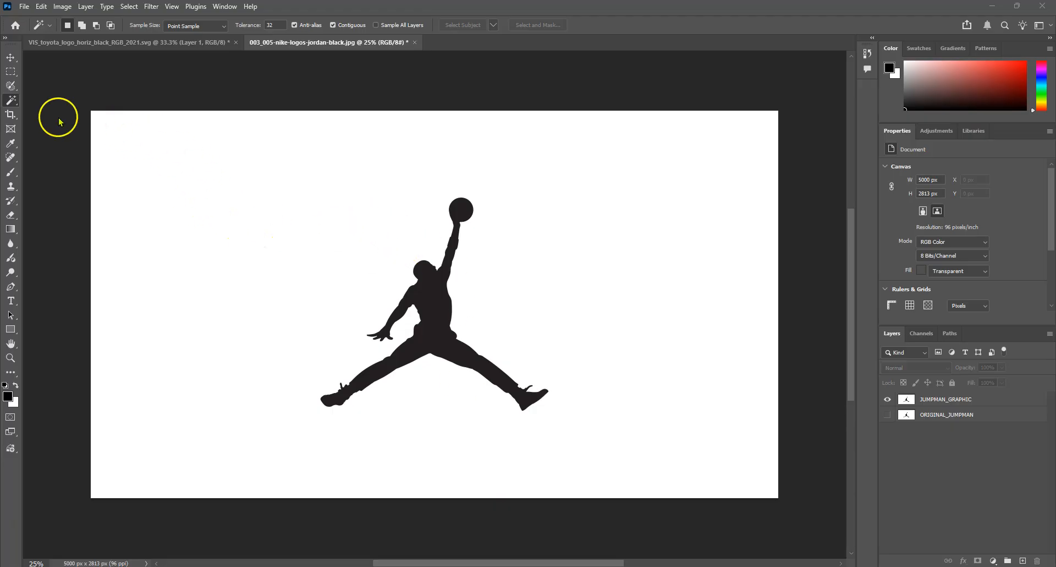
right_click(8, 101)
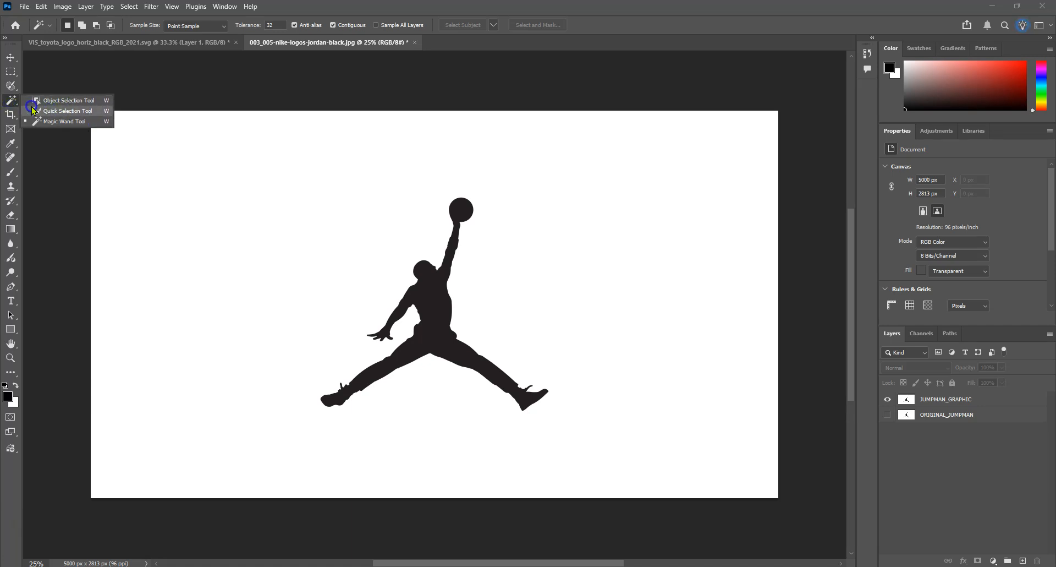
left_click(147, 72)
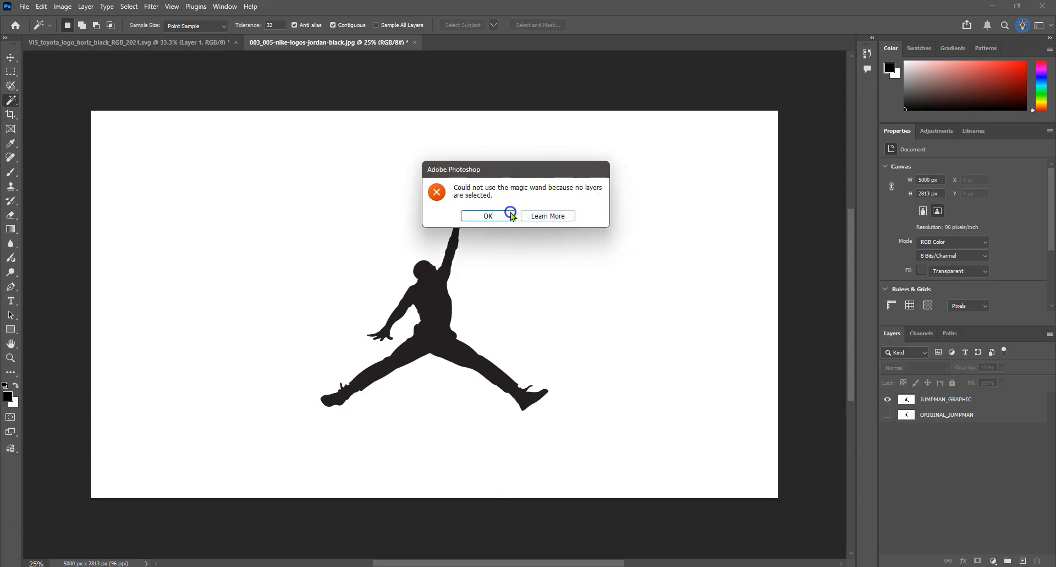
left_click(479, 214)
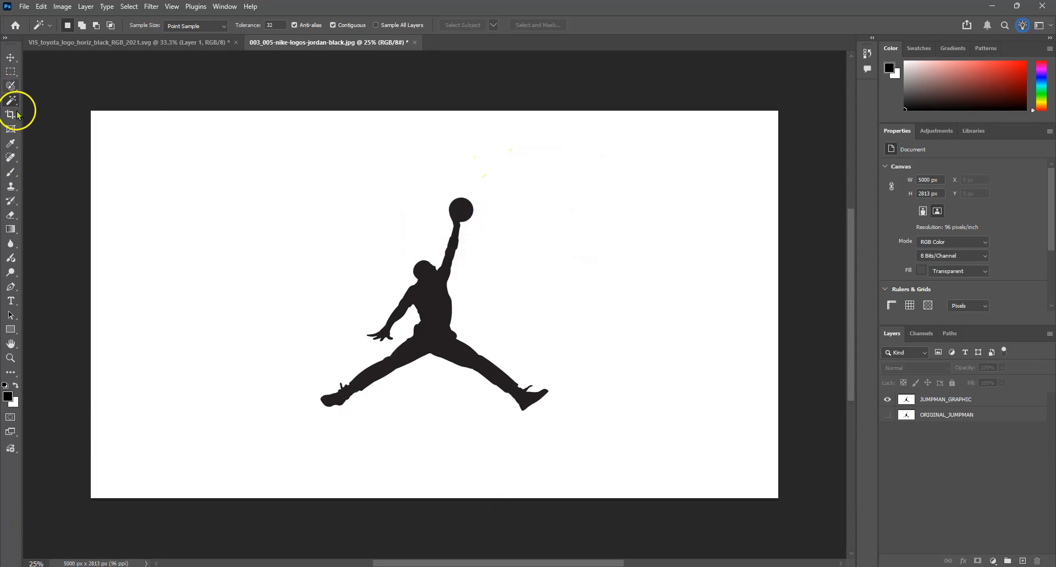
left_click(14, 61)
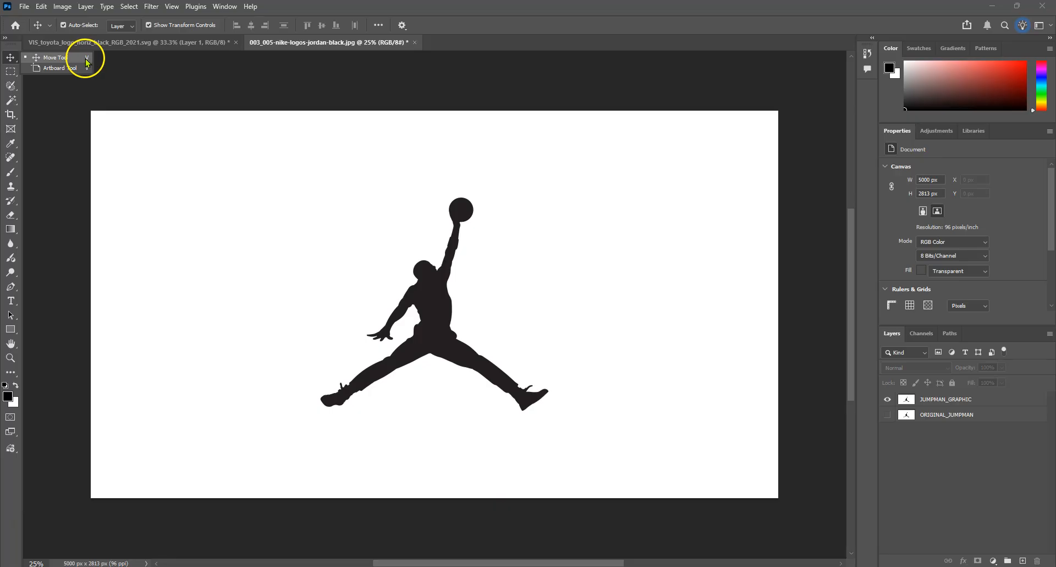
left_click(81, 91)
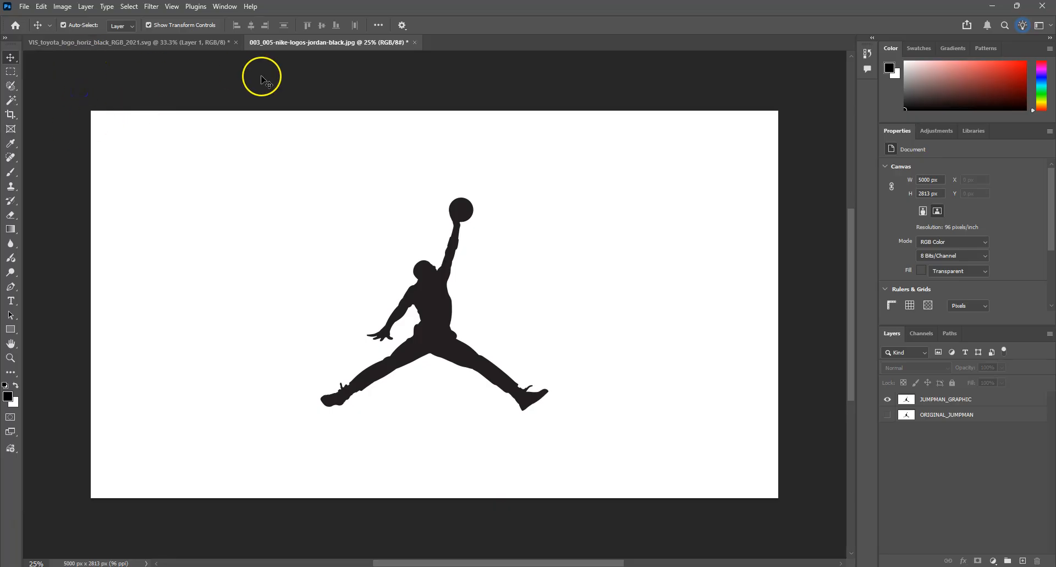
- Activate the Magic Wand tool and set it to New Selection mode
key("w")
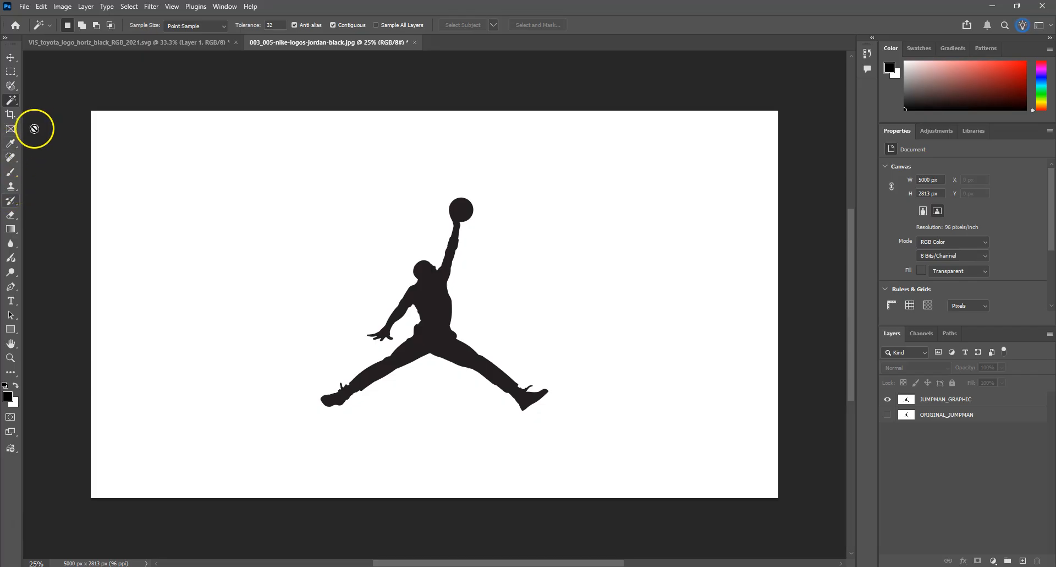
mouse_move(12, 100)
left_mouse_down()
mouse_move(97, 98)
mouse_move(95, 113)
mouse_move(104, 99)
mouse_move(95, 127)
mouse_move(98, 101)
mouse_move(91, 123)
mouse_move(56, 121)
left_mouse_up()
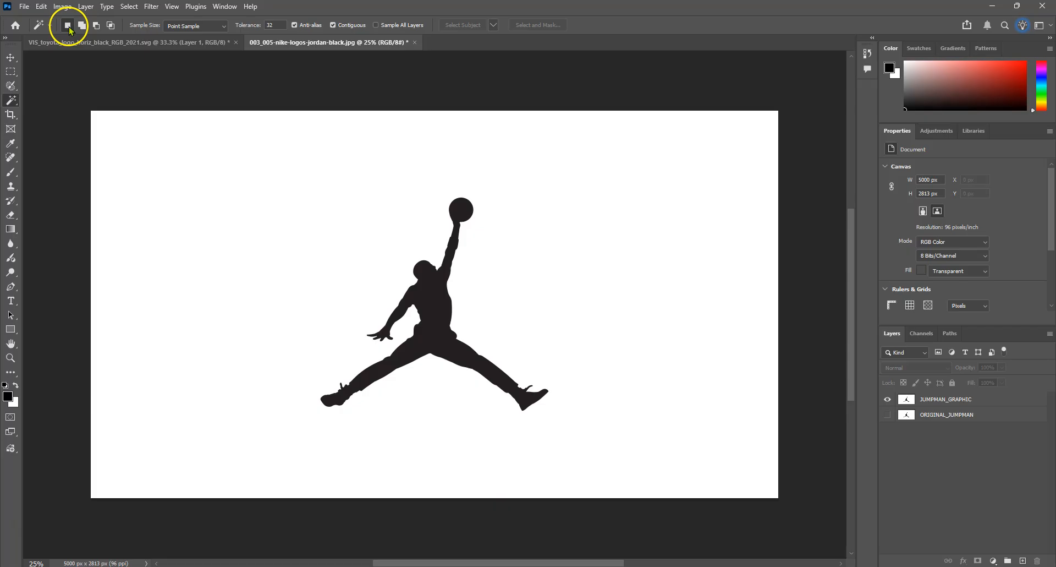
left_click(96, 25)
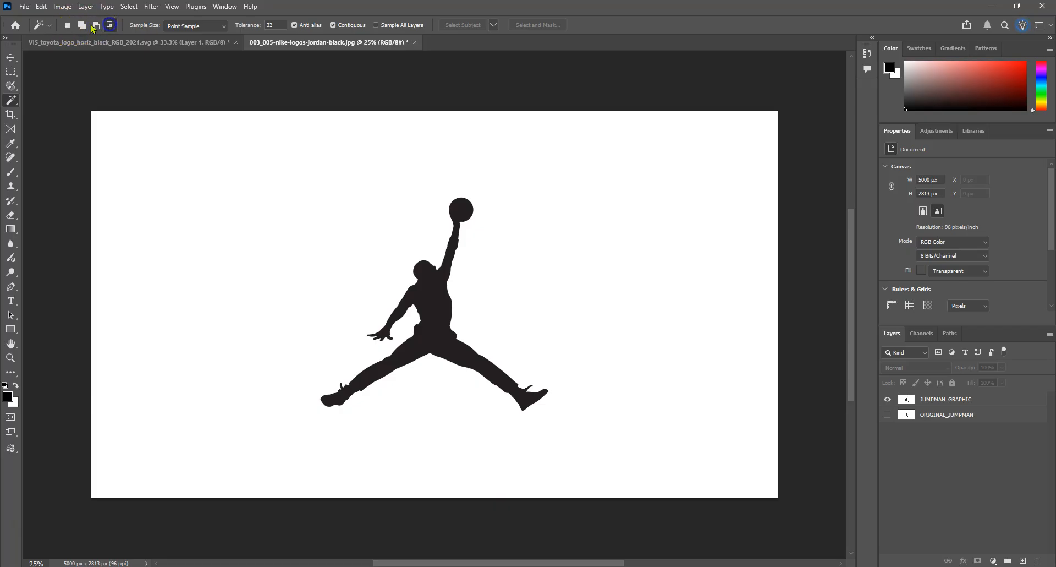
left_click(66, 26)
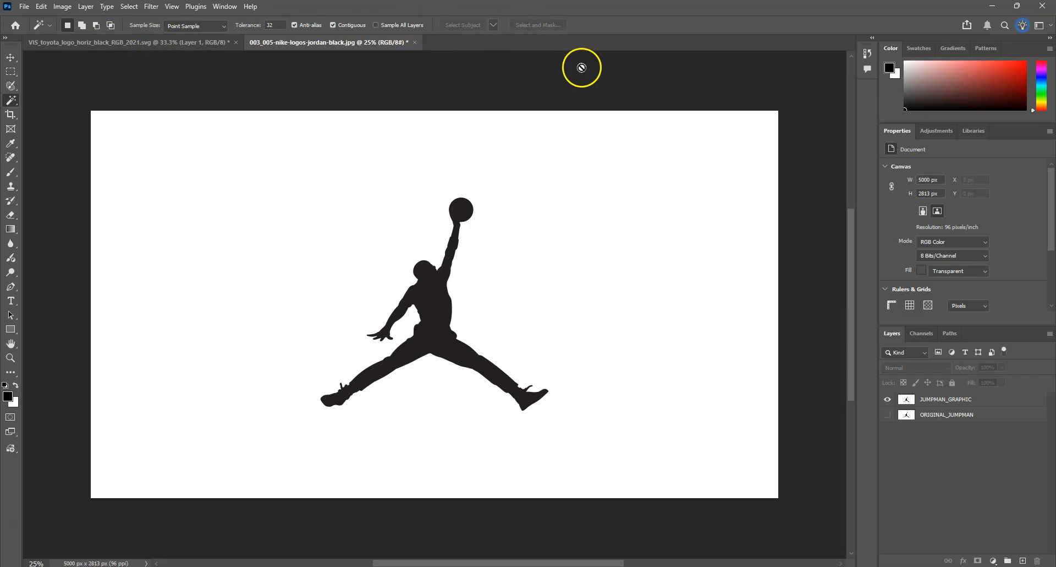
- Select the white background on the JUMPMAN_GRAPHIC layer with the Magic Wand, delete it and clear the selection
left_click(1006, 402)
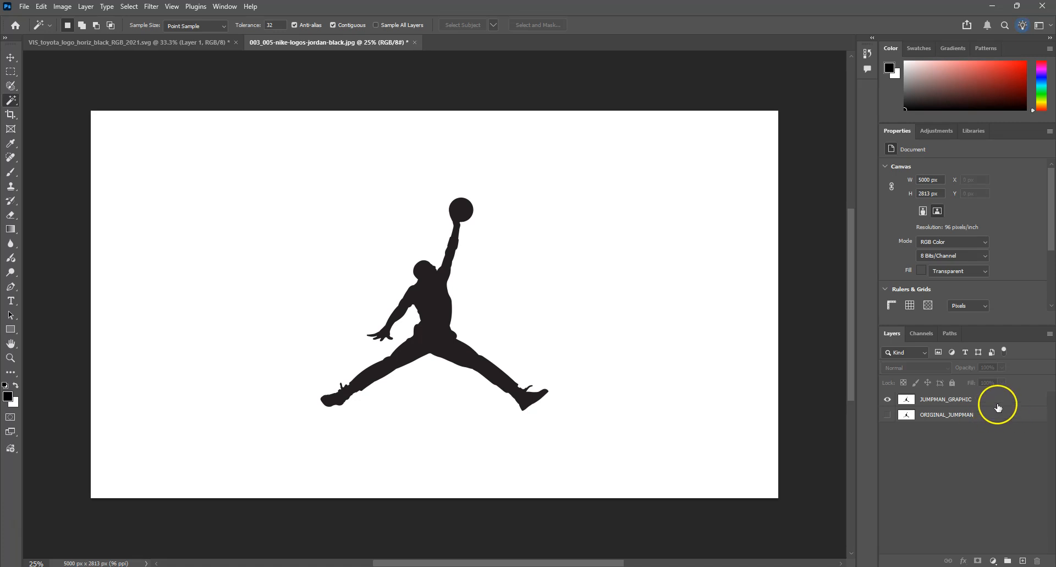
left_click(997, 402)
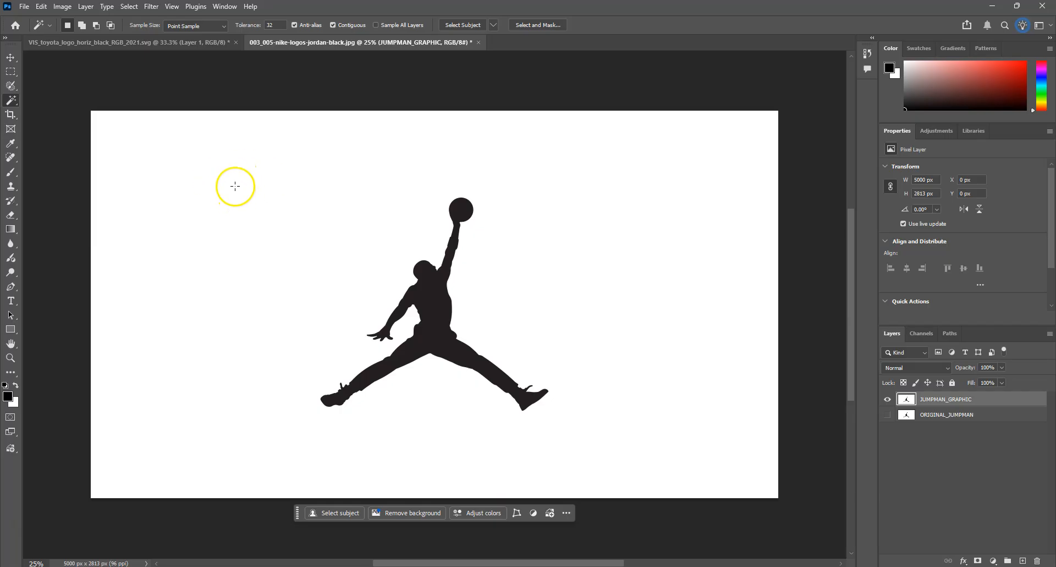
left_click(199, 177)
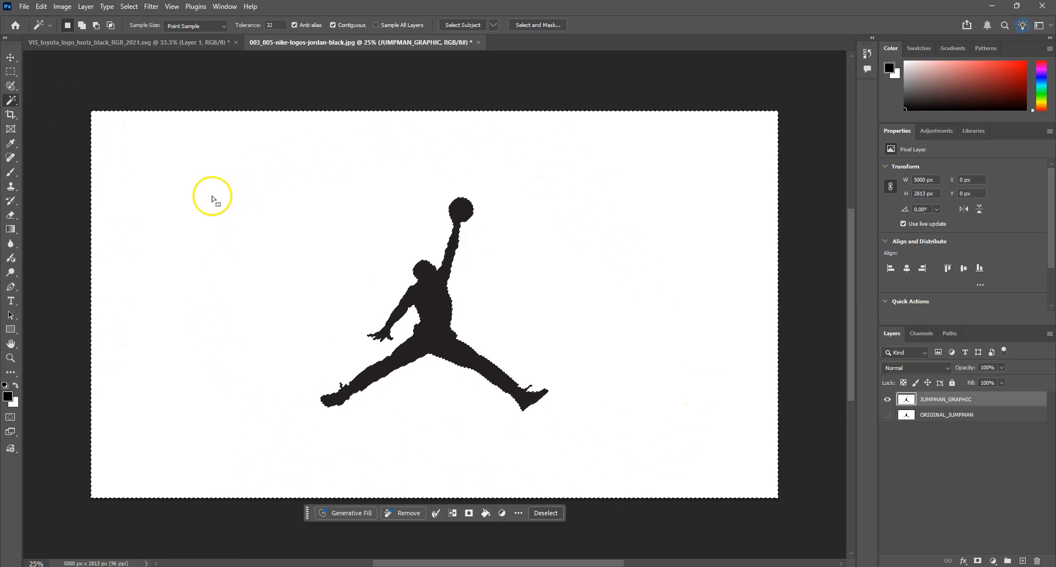
left_click(290, 231)
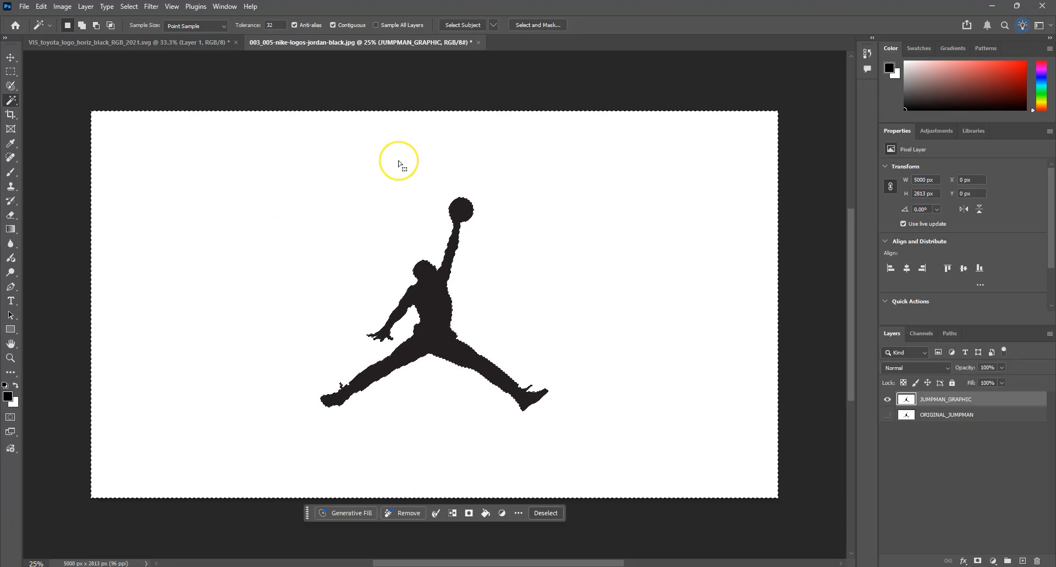
left_click(359, 188)
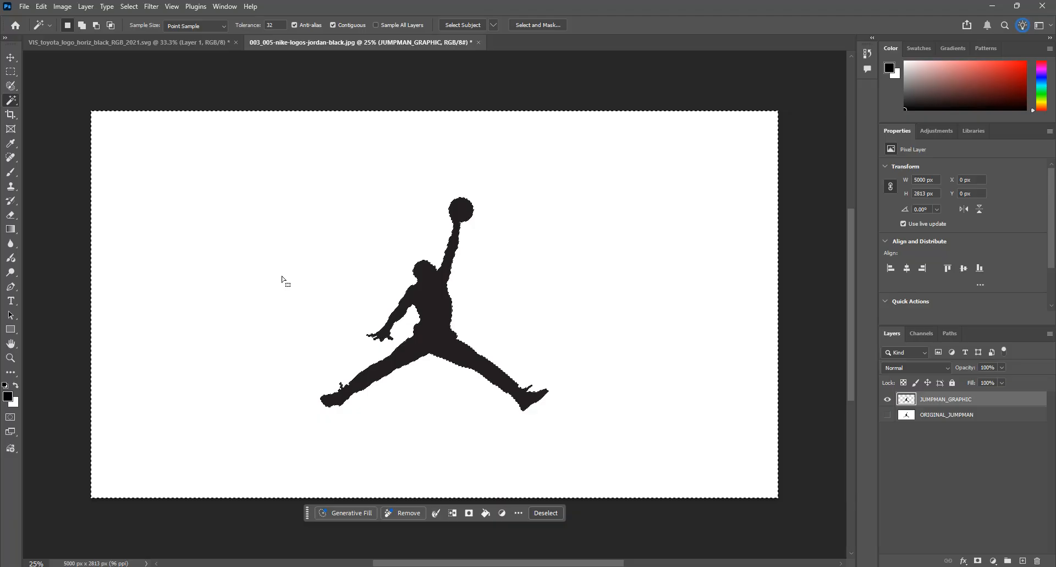
key("Delete")
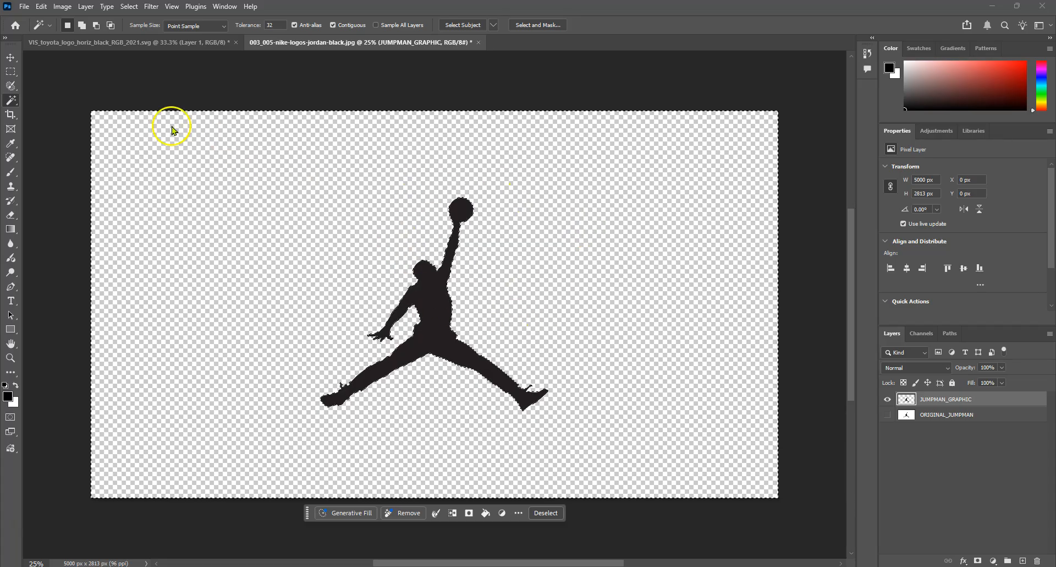
left_click(132, 11)
left_click(134, 27)
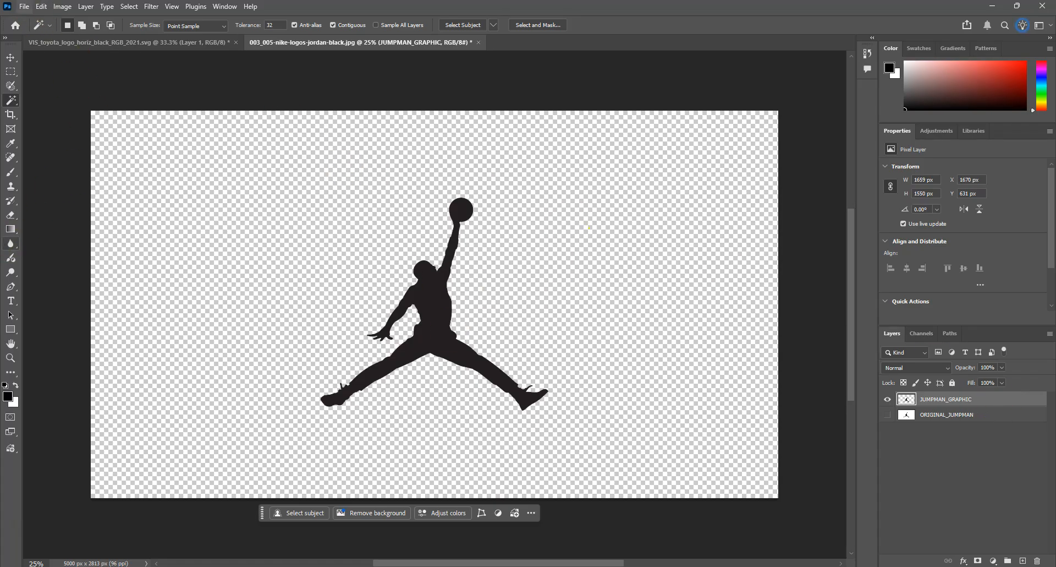
- Export the document in PNG format under the name JUMPMAN_GRAPHIC to the SIMPLE GRAPHICS folder
left_click(24, 7)
mouse_move(38, 203)
left_click(191, 206)
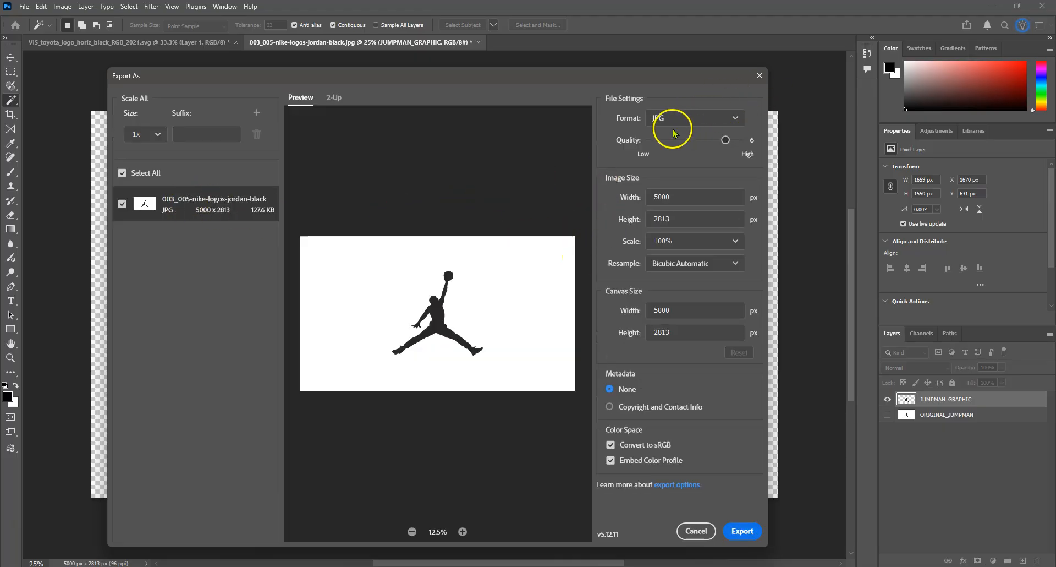
left_click(703, 122)
left_click(703, 137)
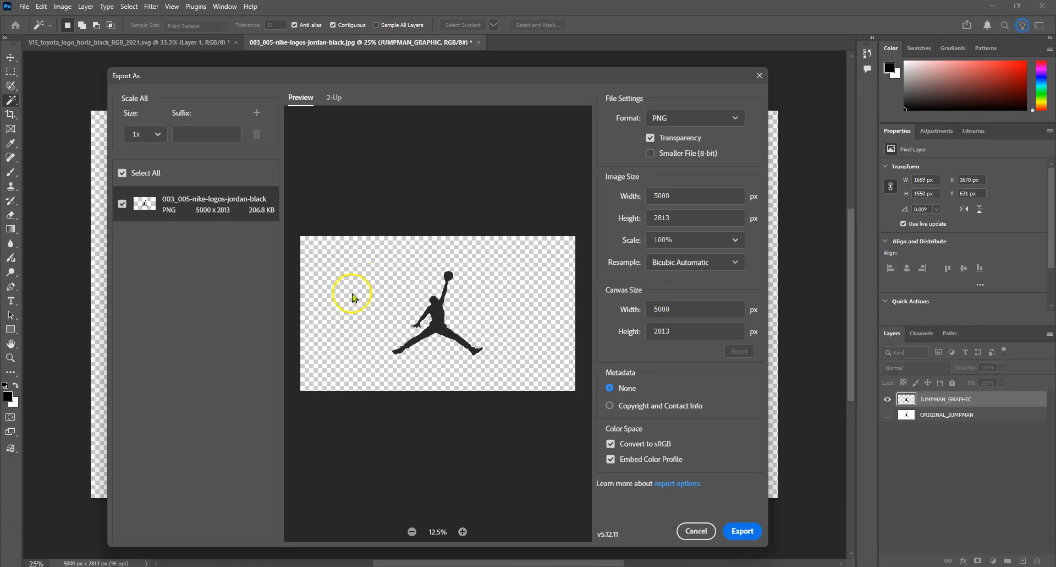
left_click(746, 538)
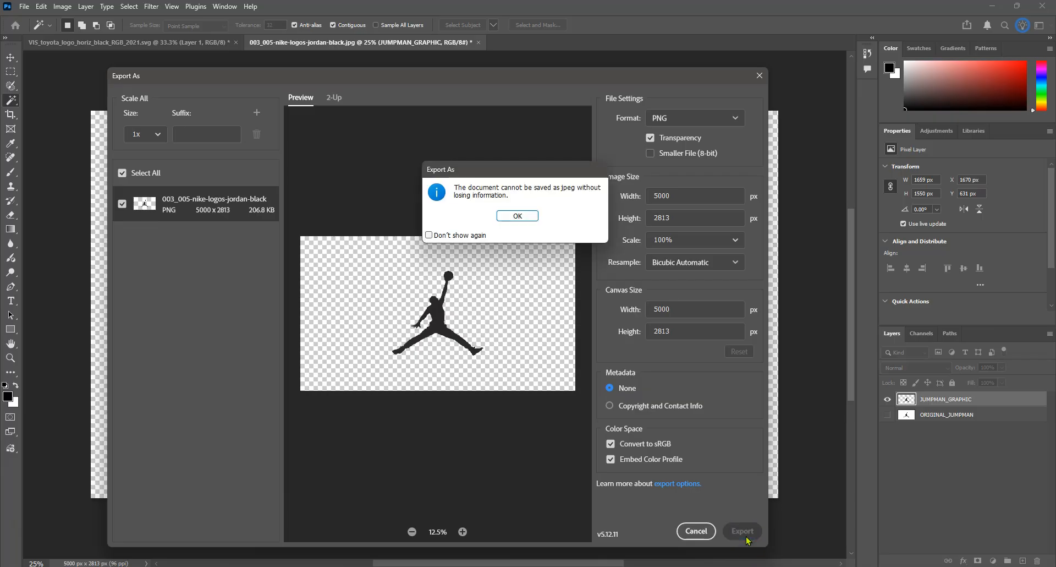
left_click(518, 217)
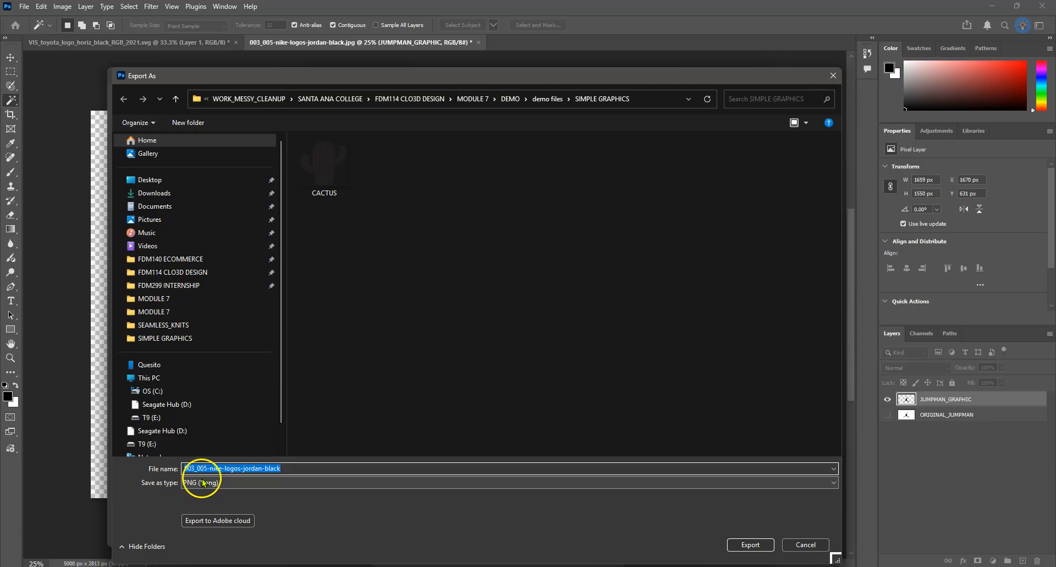
type("JUMPMAN_GRAPHIC")
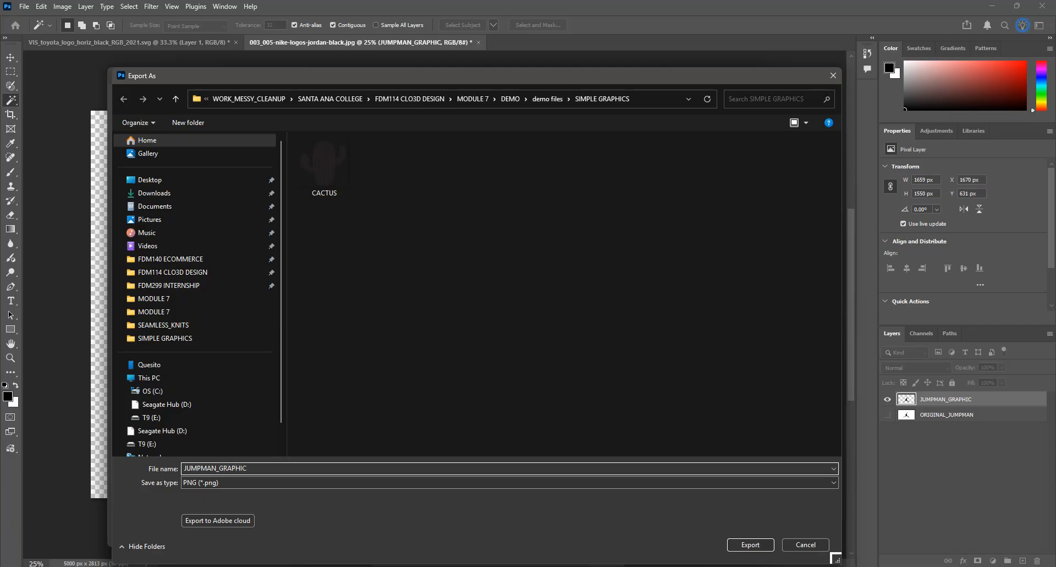
key("Return")
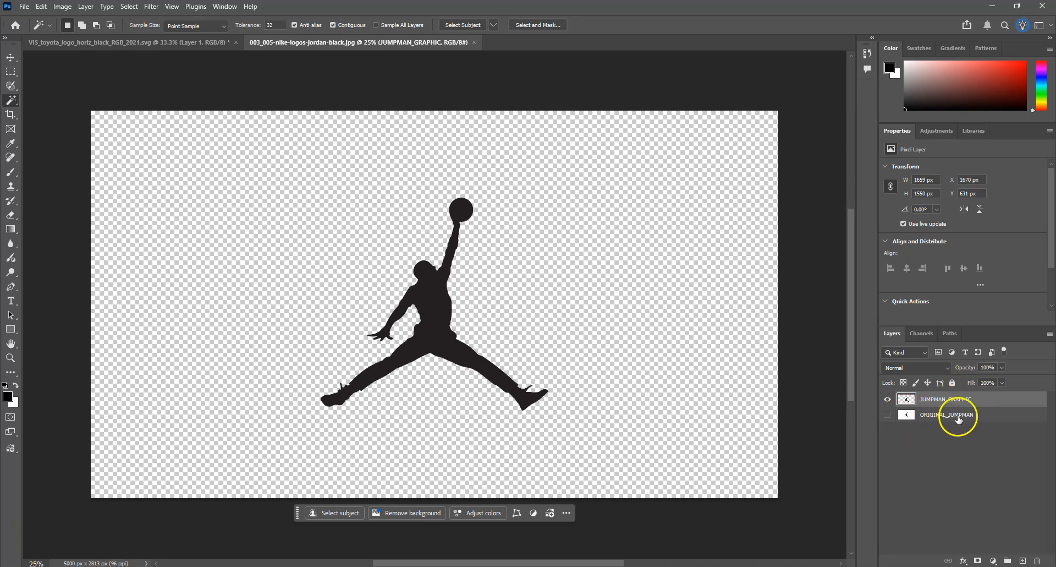
- Hide the JUMPMAN_GRAPHIC layer and show the ORIGINAL_JUMPMAN layer
left_click(1007, 419)
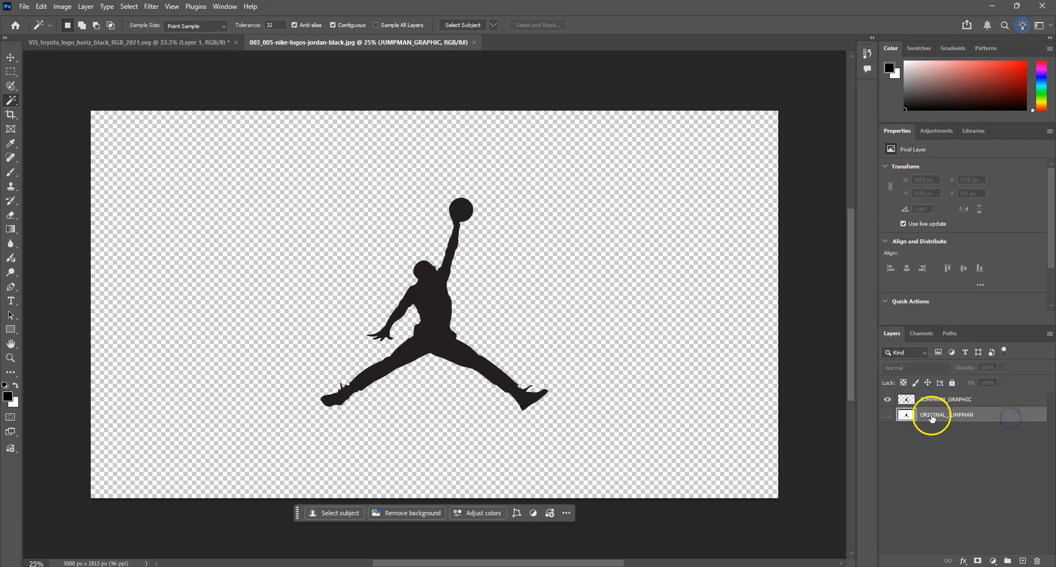
left_click(888, 399)
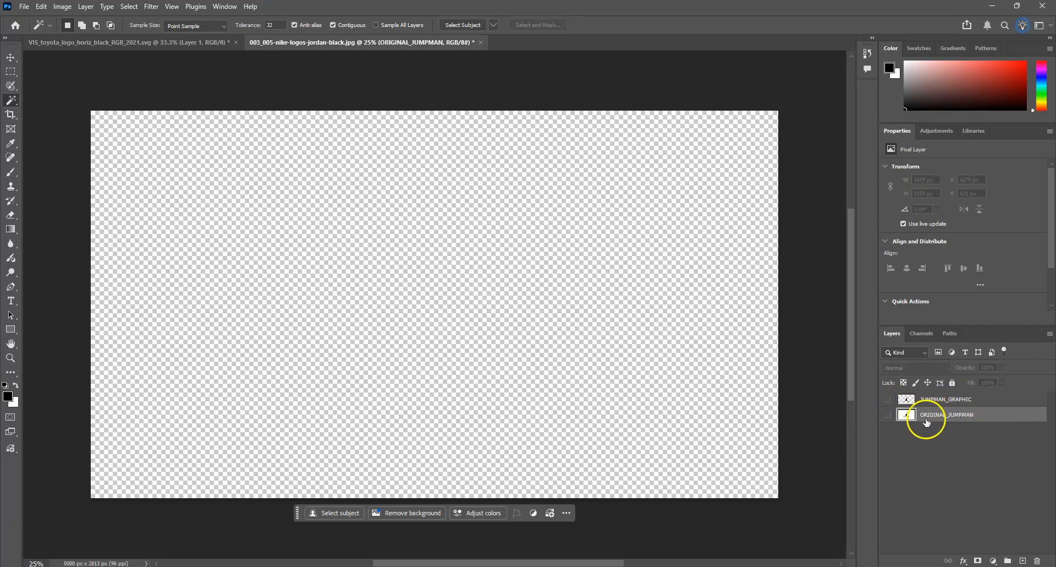
left_click(887, 415)
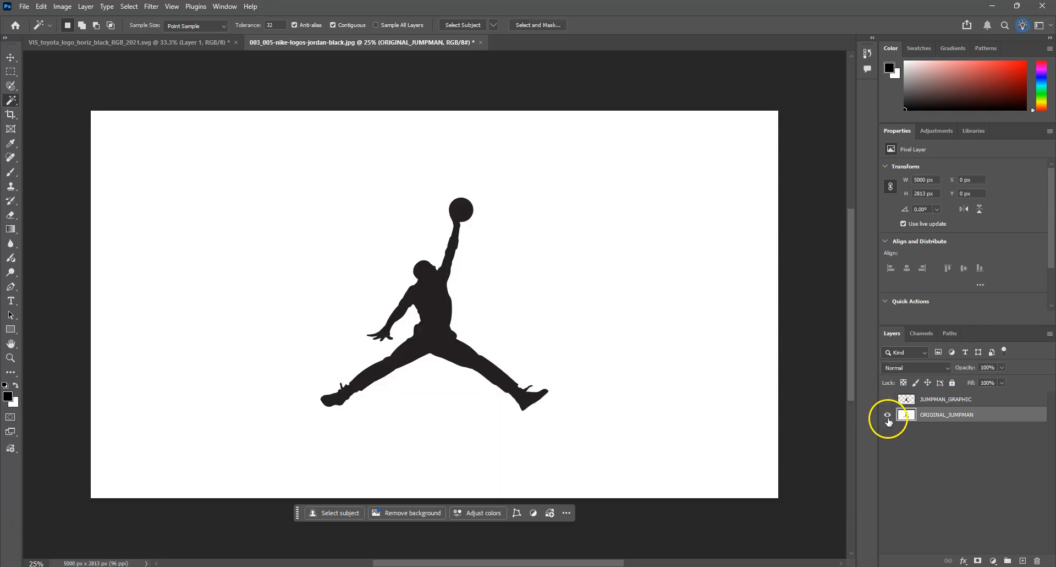
left_click(888, 416)
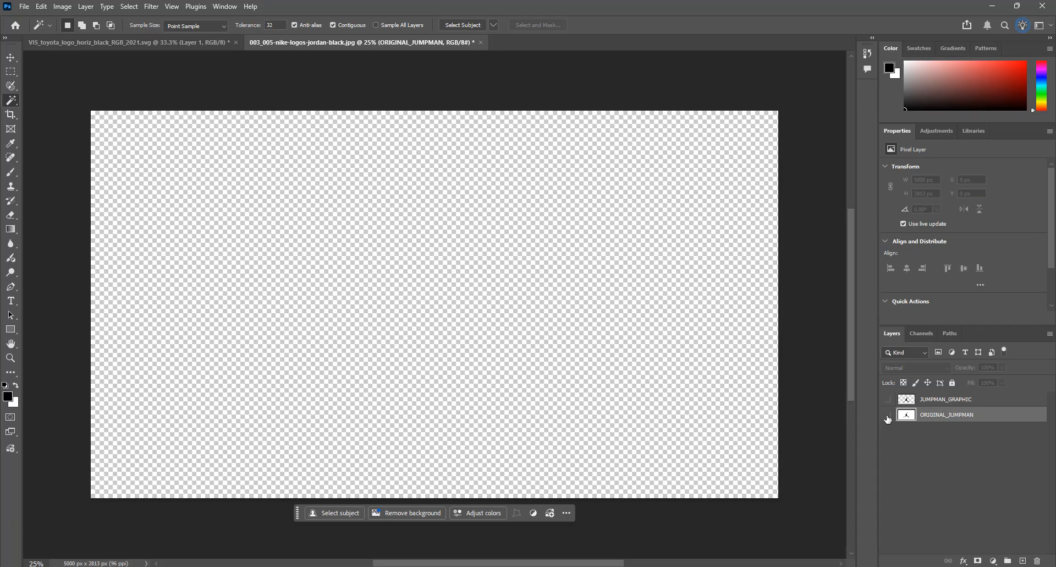
left_click(887, 415)
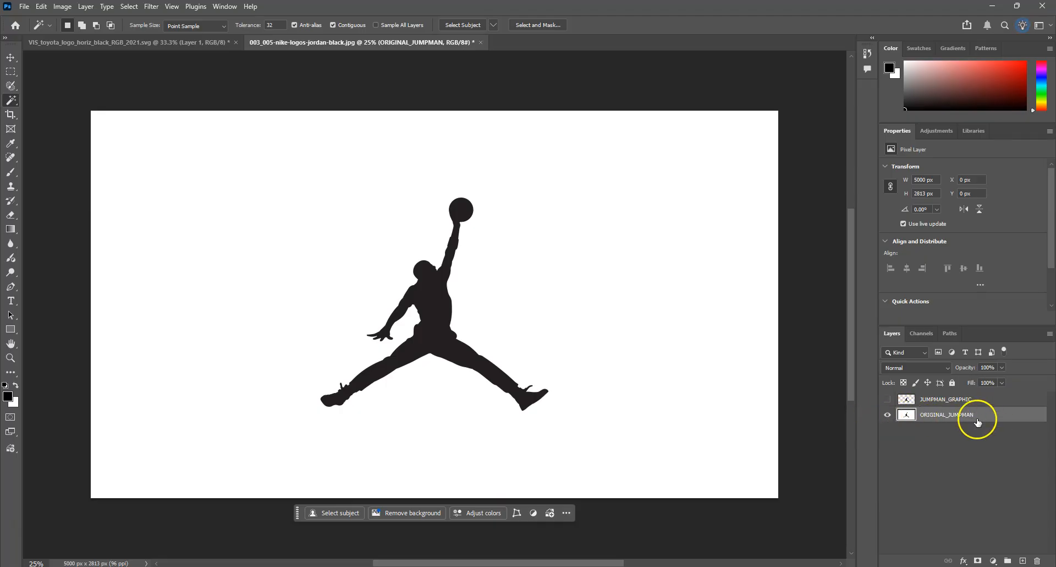
- Duplicate the ORIGINAL_JUMPMAN layer within the same document under the name DISPLACEMENT
double_click(985, 421)
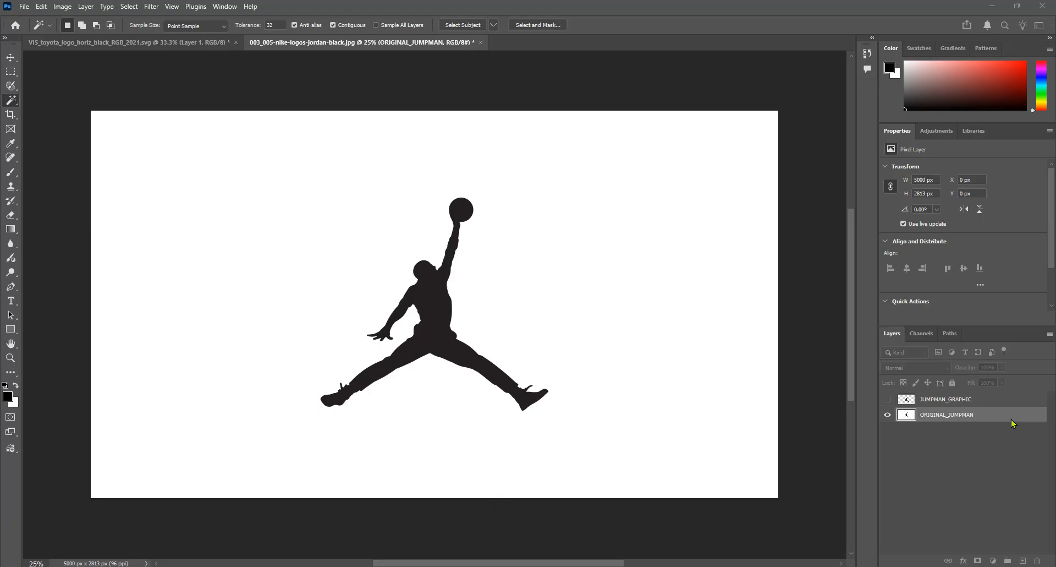
left_click(1011, 422)
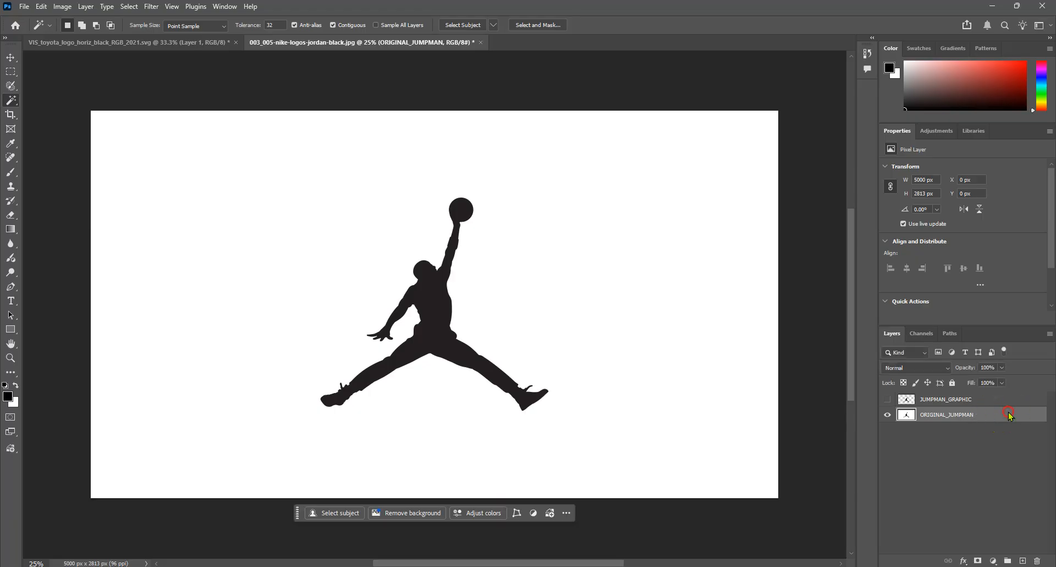
right_click(1011, 415)
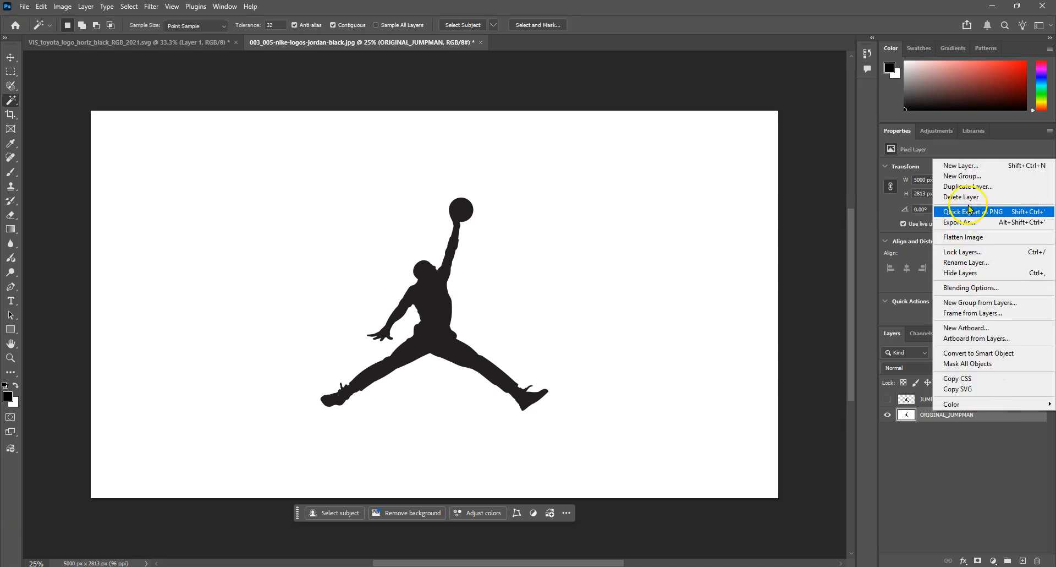
left_click(975, 186)
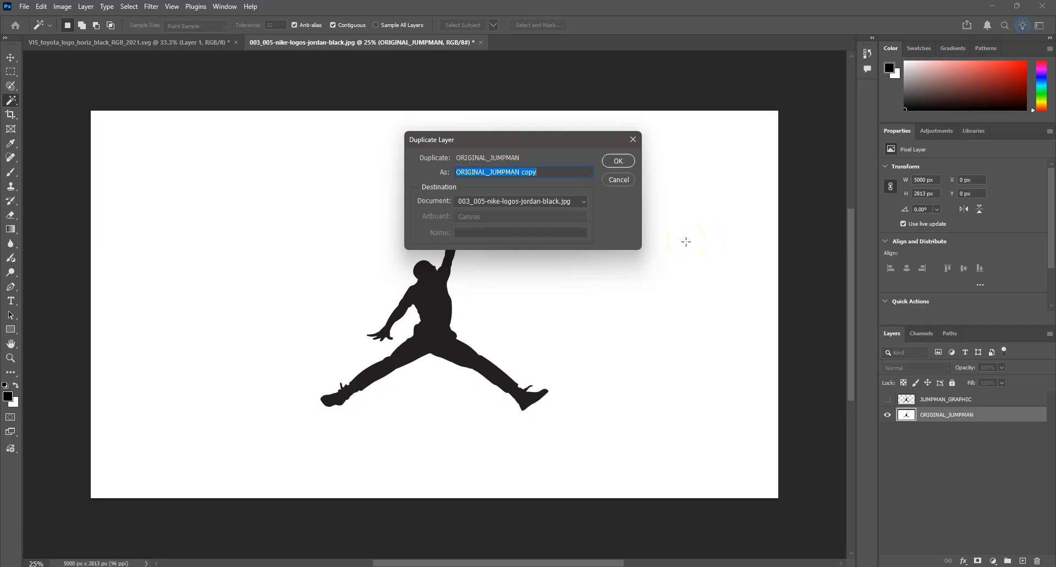
type("DISPLACEMENT")
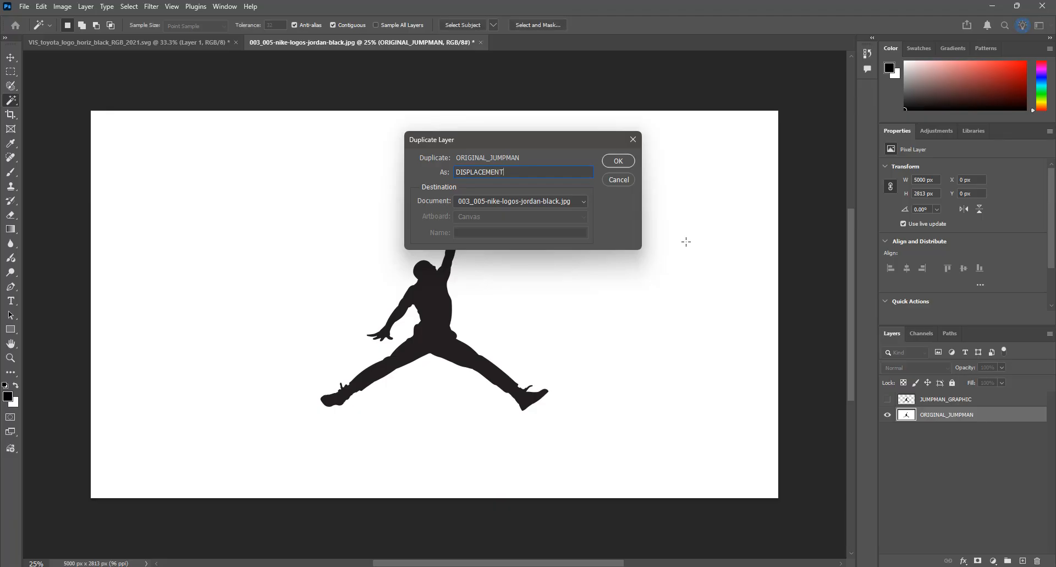
key("Return")
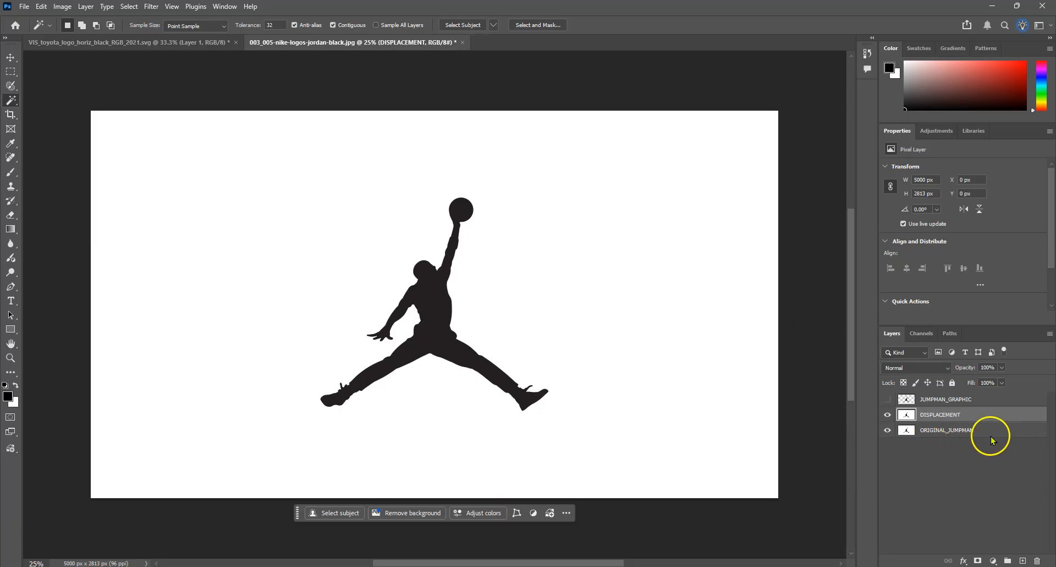
- Fully lock the ORIGINAL_JUMPMAN layer
left_click(998, 435)
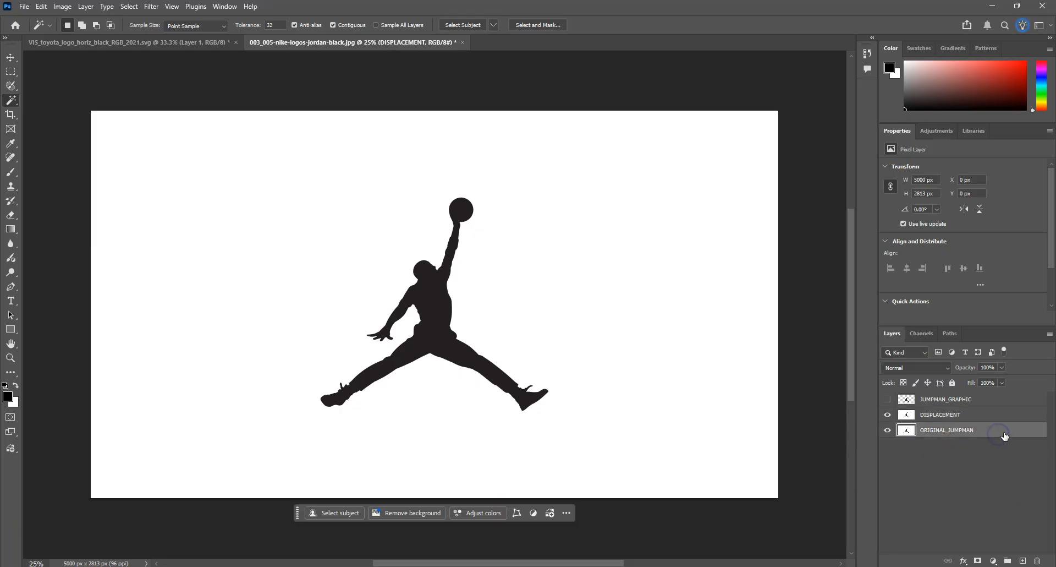
left_click(953, 384)
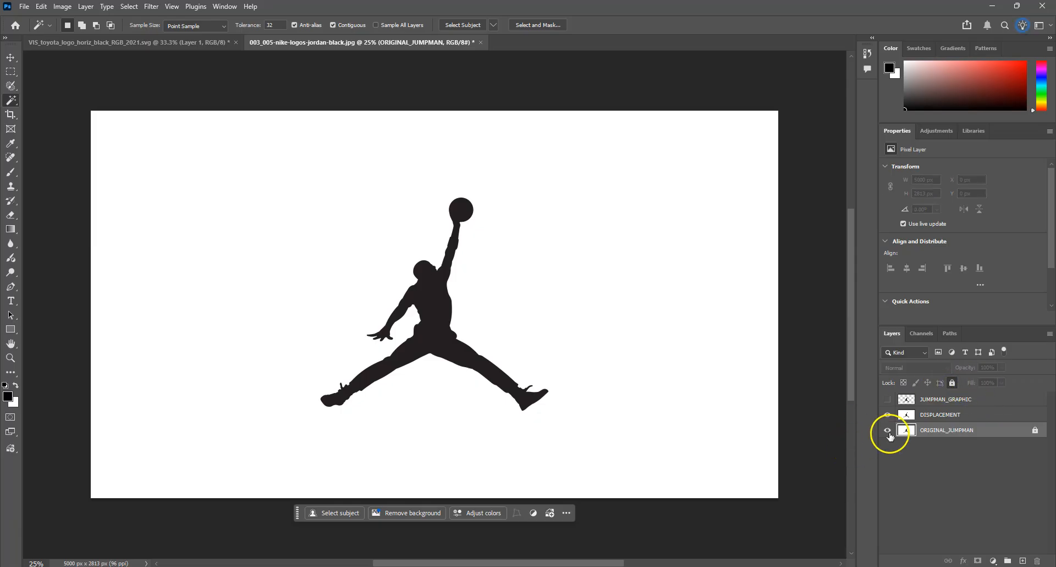
- Hide the ORIGINAL_JUMPMAN layer and invert the colors of the DISPLACEMENT layer
left_click(887, 432)
left_click(888, 431)
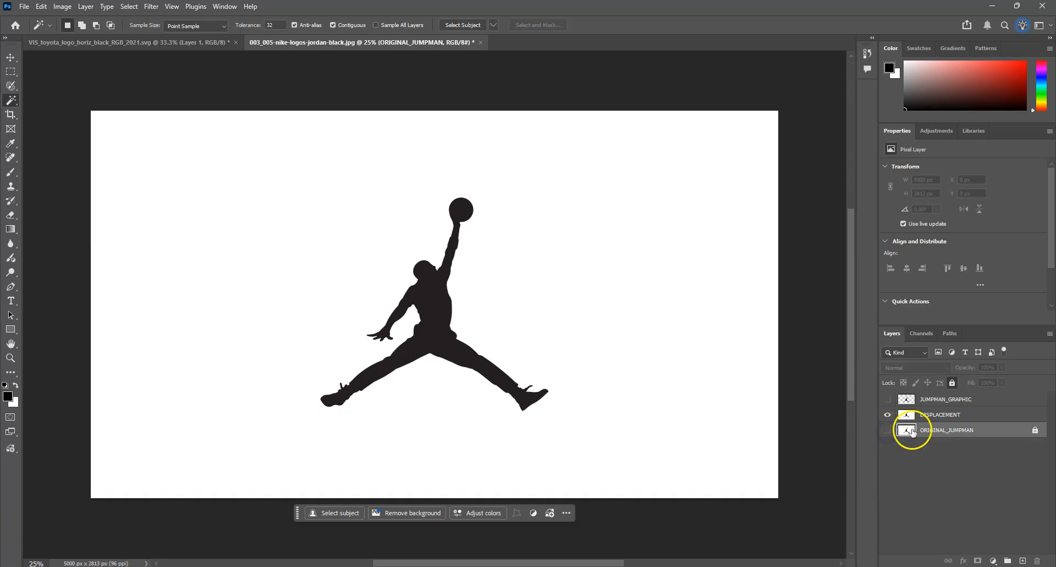
left_click(1006, 416)
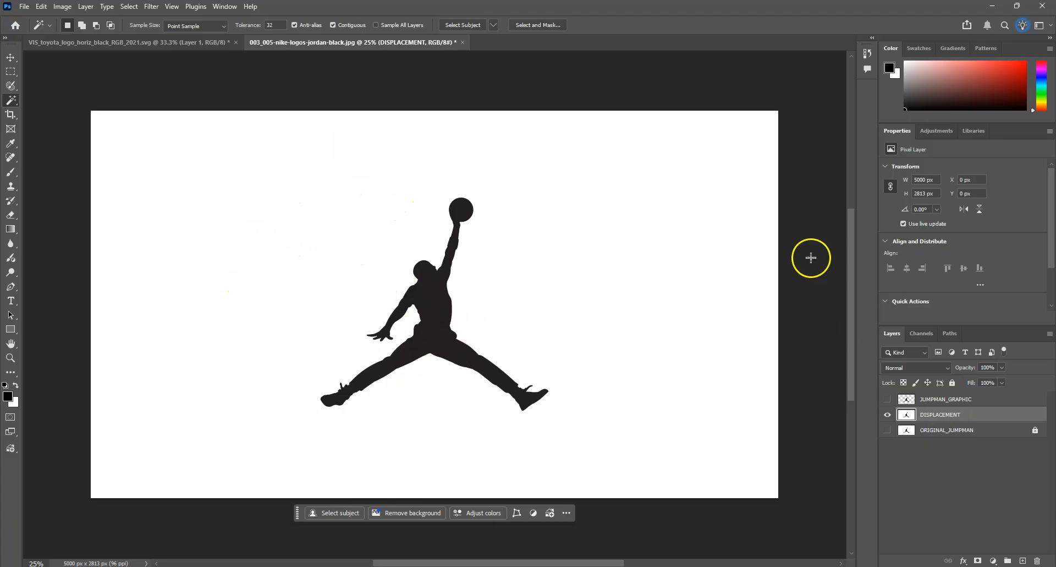
left_click(74, 8)
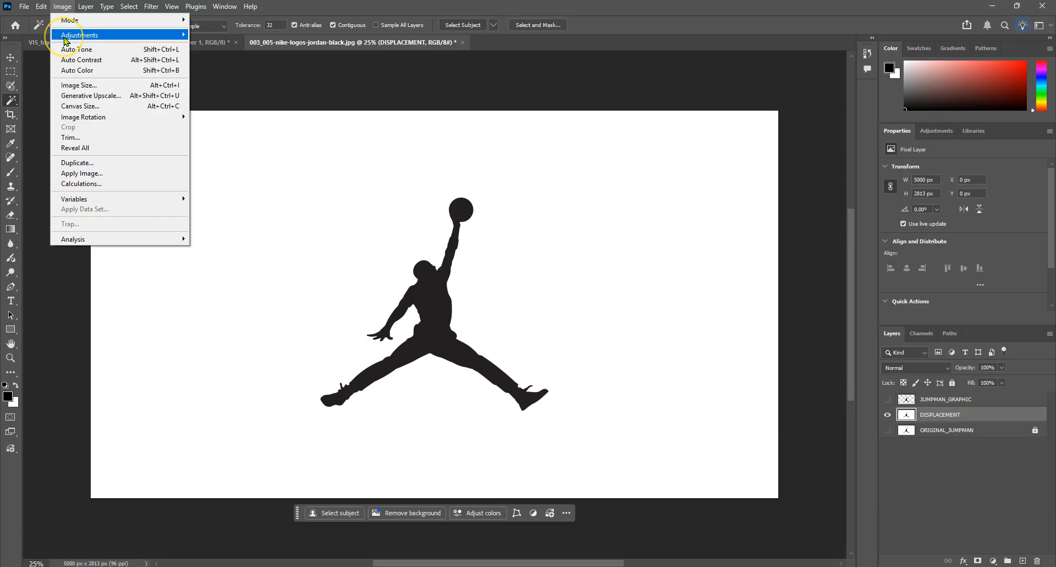
mouse_move(66, 41)
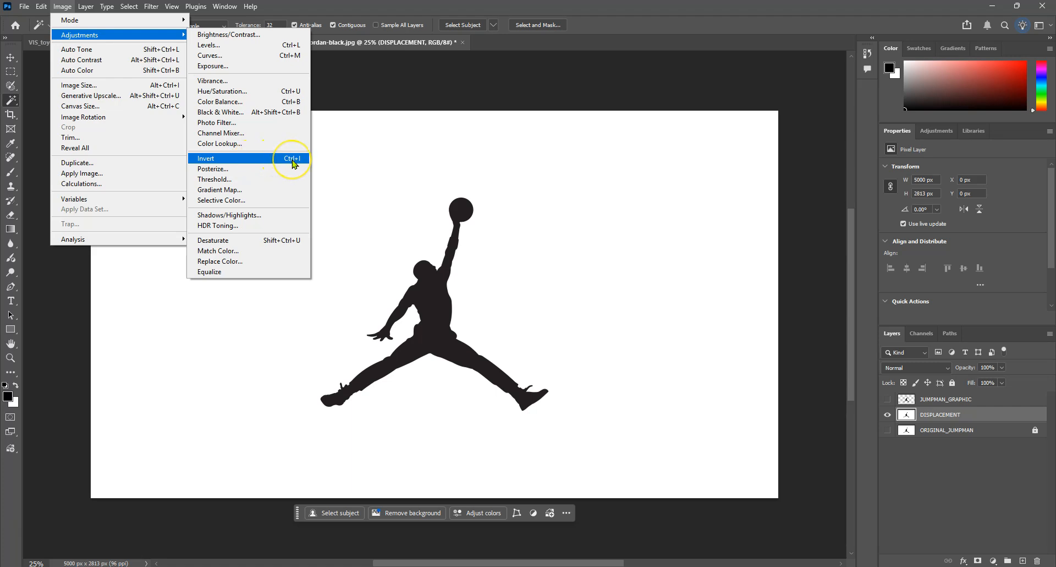
left_click(243, 163)
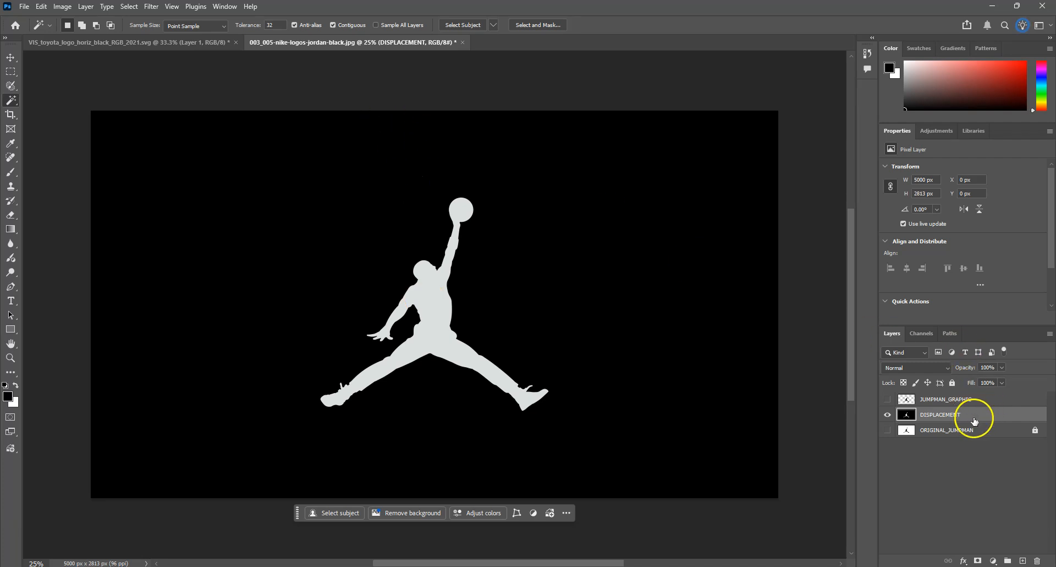
- Apply a Gaussian Blur with a radius of 8.0 pixels to the DISPLACEMENT layer, checking the softened logo edges in the preview
left_click(151, 6)
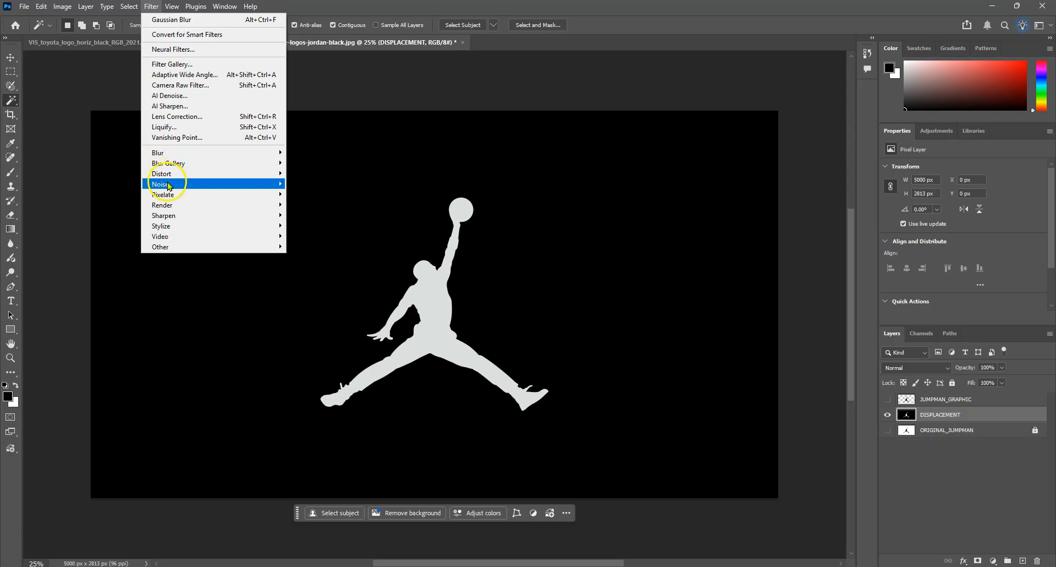
mouse_move(183, 154)
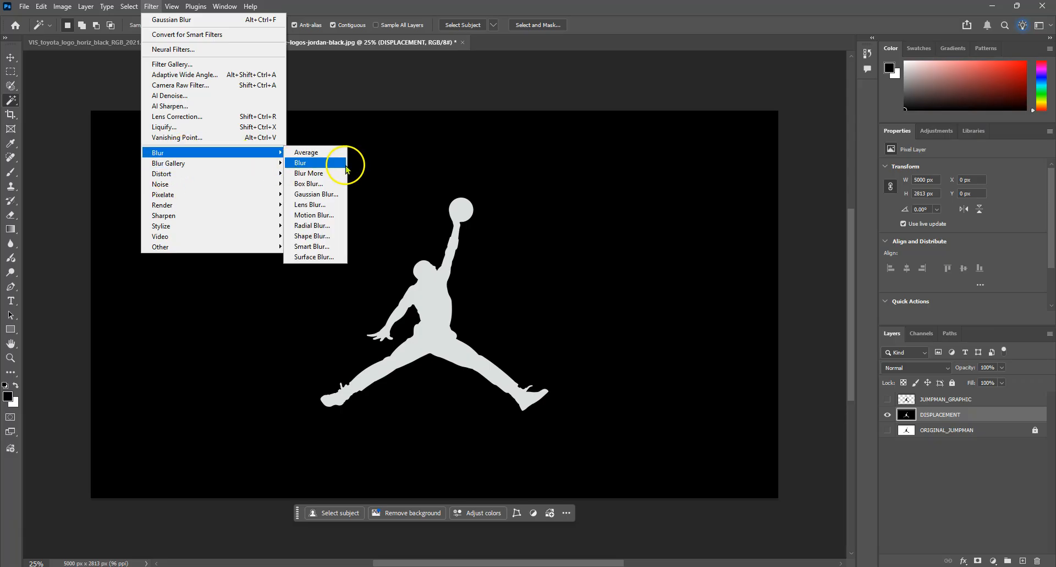
left_click(335, 197)
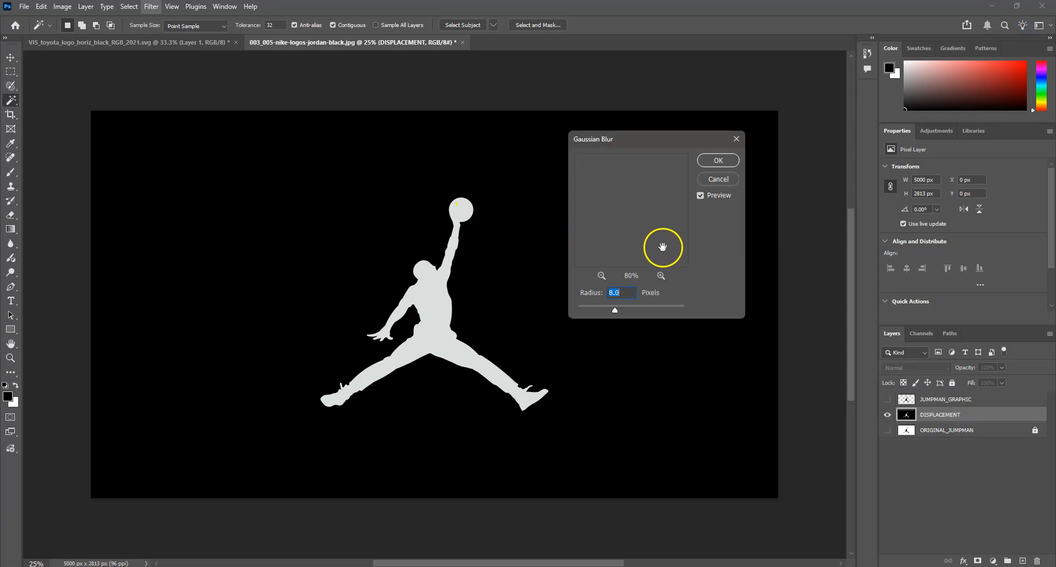
left_click(602, 277)
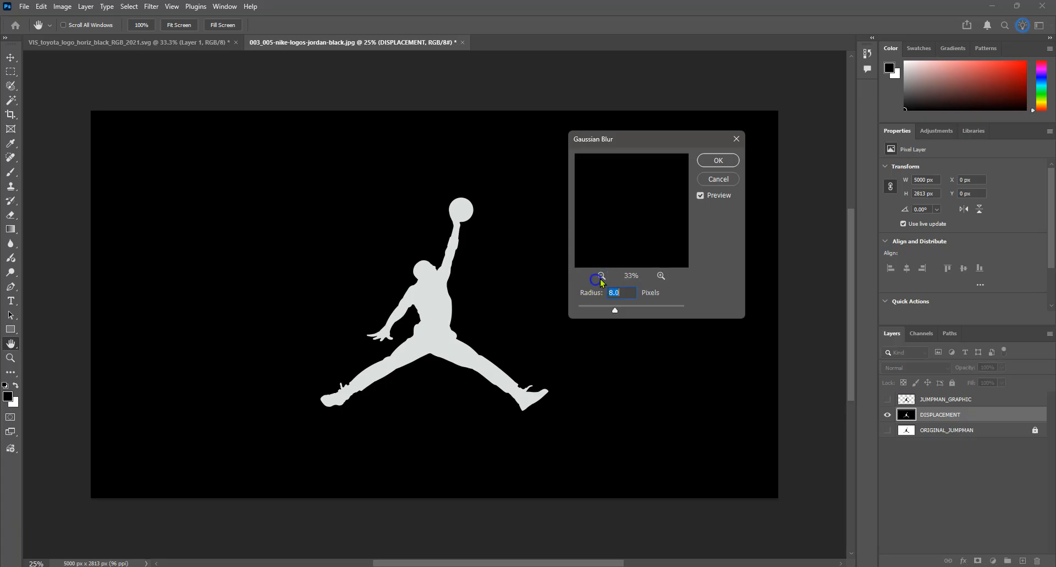
left_click(602, 276)
left_click(602, 275)
left_click_drag(584, 217, 651, 242)
left_click_drag(596, 202, 640, 196)
left_click(661, 275)
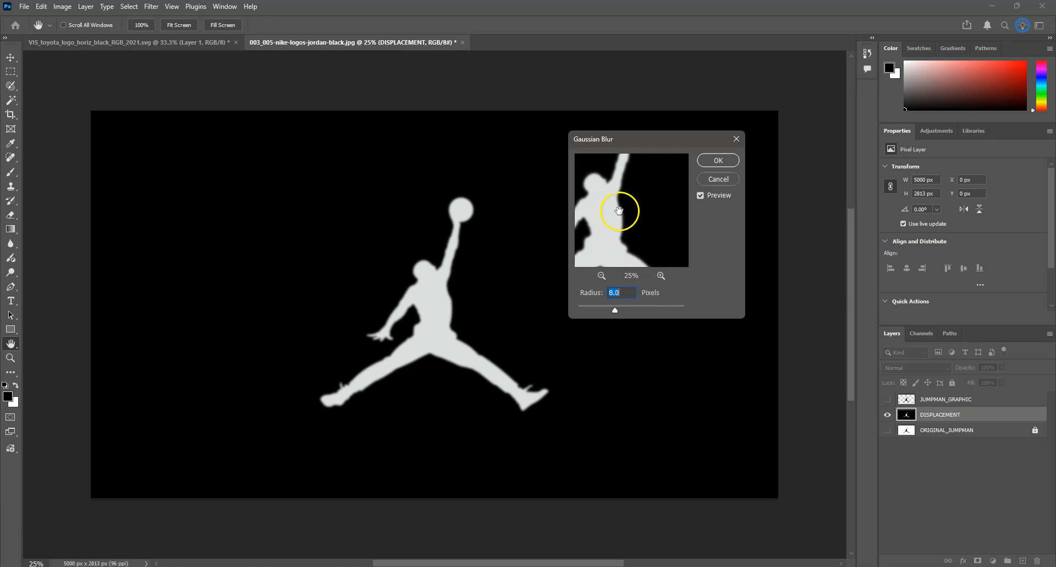
left_click(661, 275)
left_click(660, 275)
left_click_drag(609, 212, 651, 204)
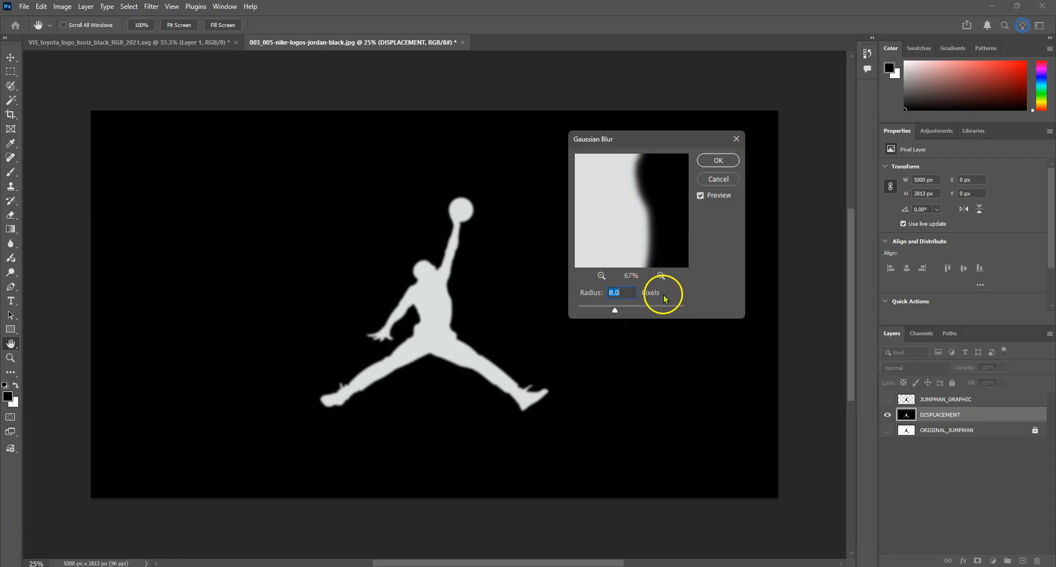
left_click(718, 159)
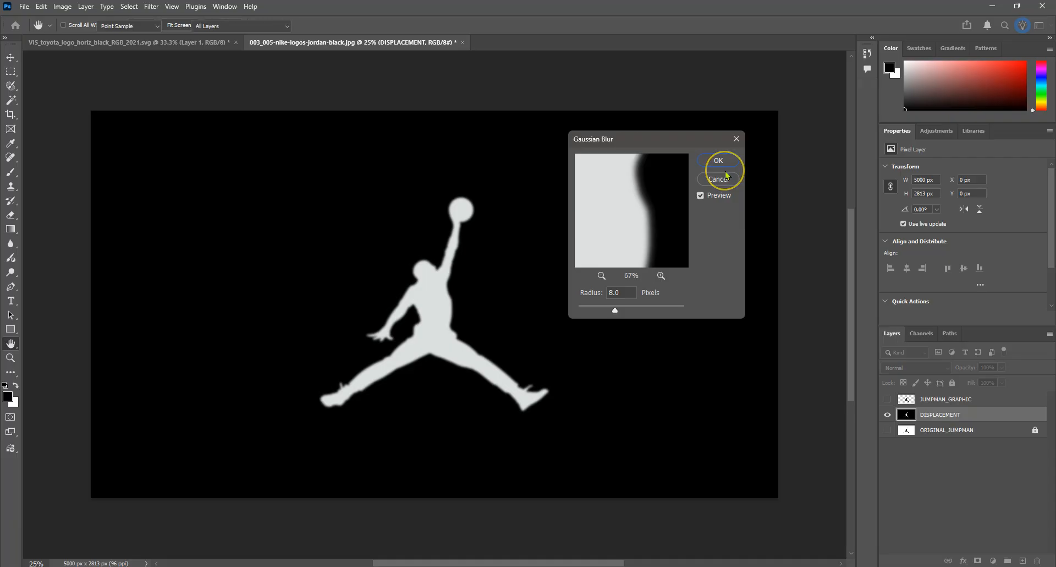
key("w")
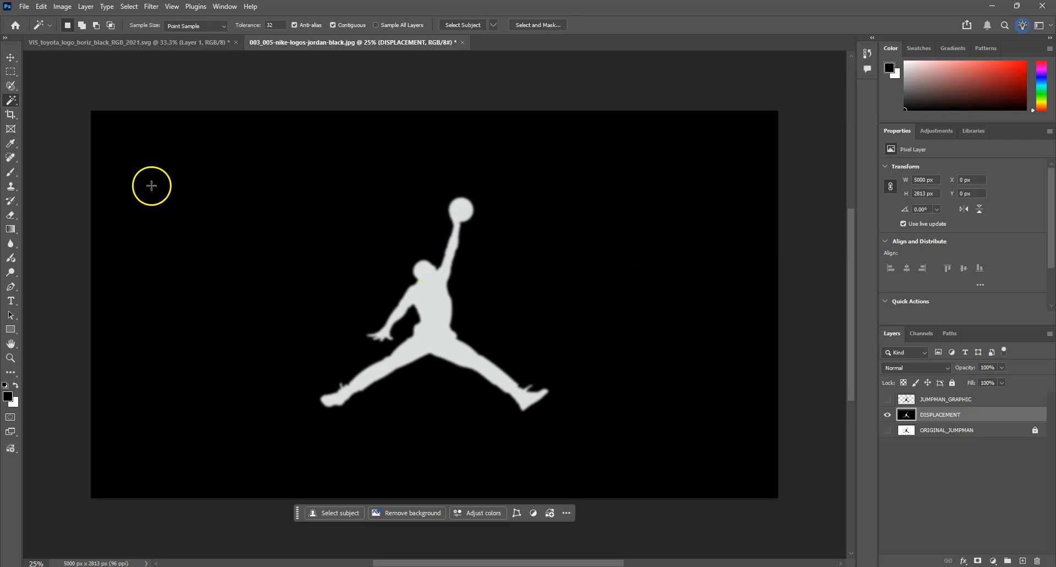
- Set up an Export As of the document with JPG as the file format
left_click(24, 6)
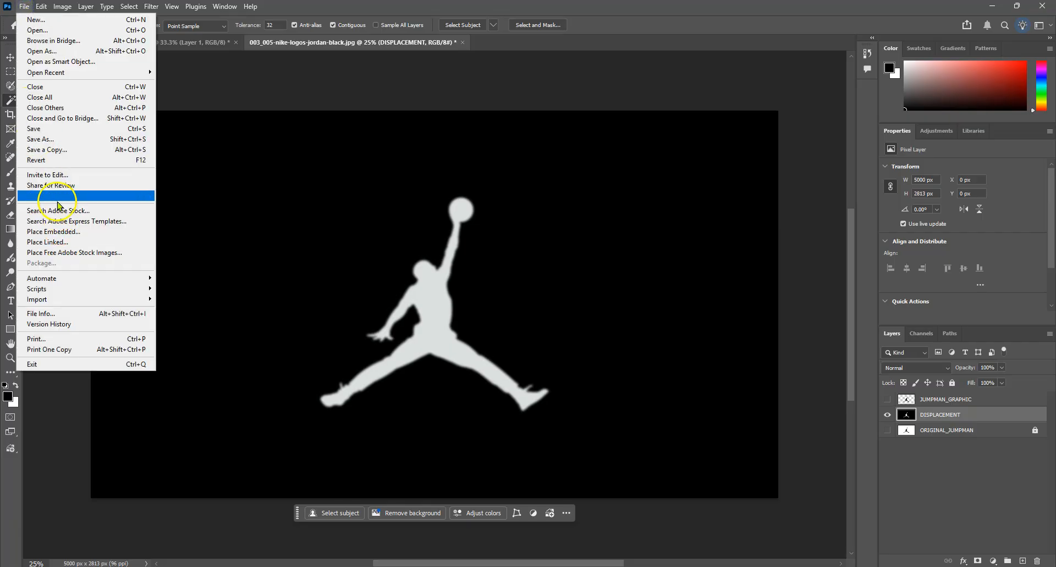
mouse_move(58, 198)
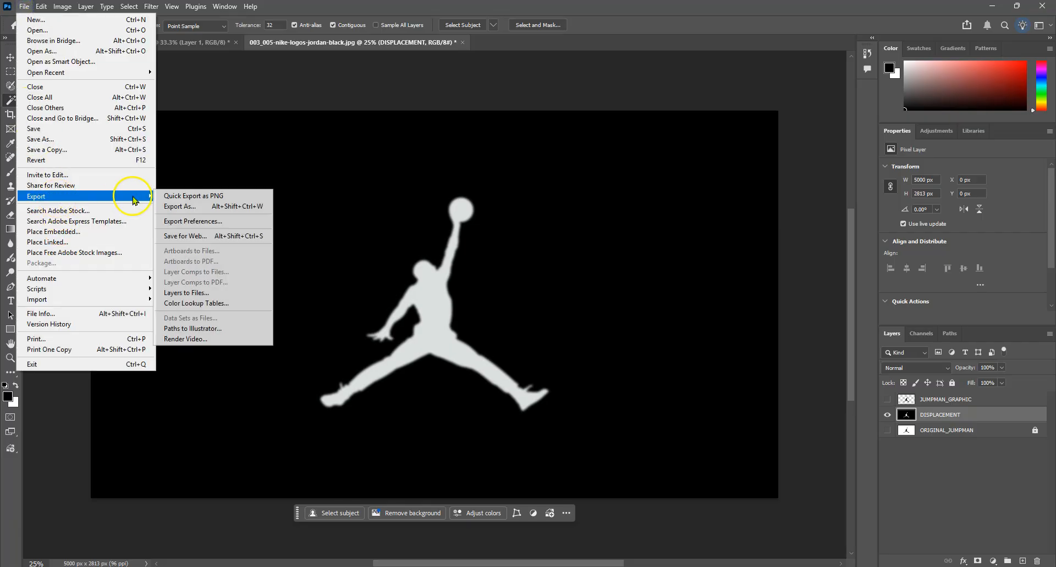
left_click(222, 205)
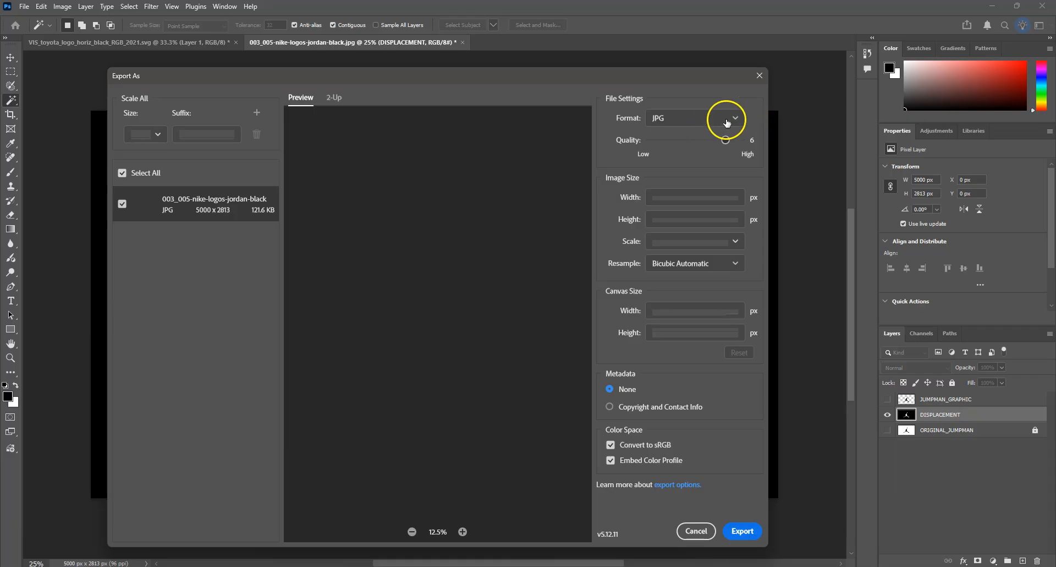
left_click(692, 119)
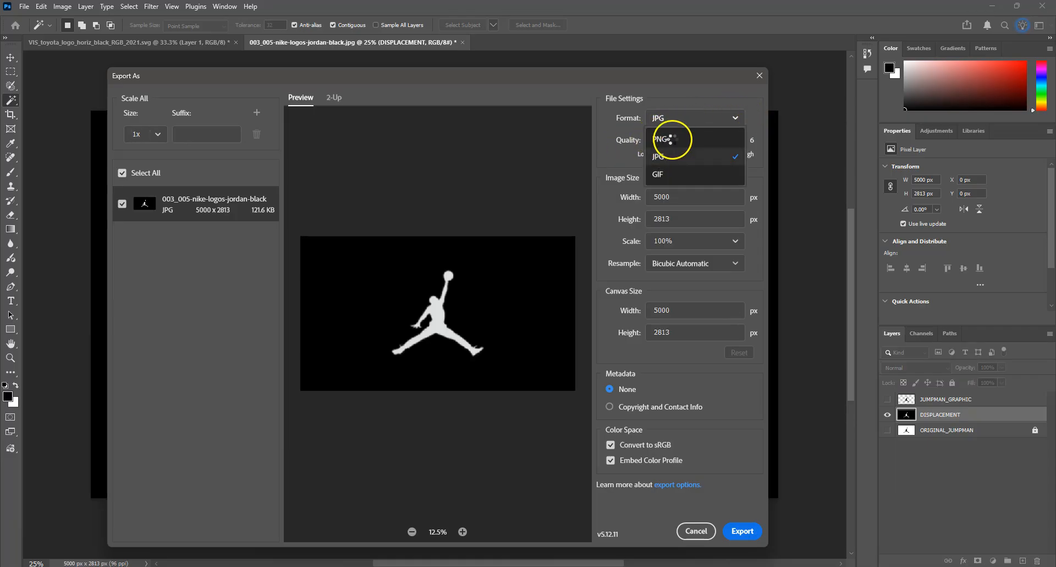
left_click(490, 291)
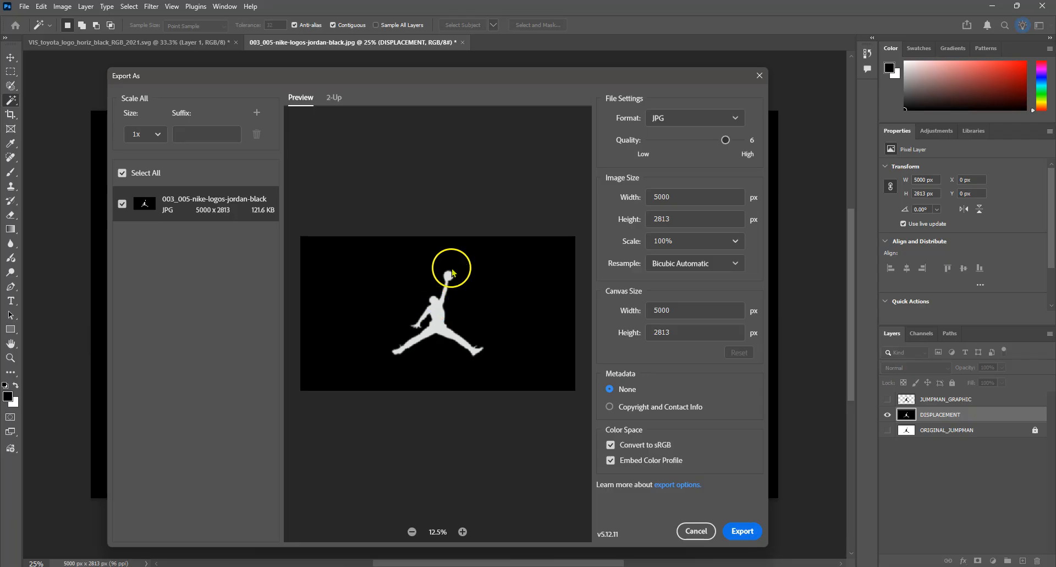
left_click(709, 122)
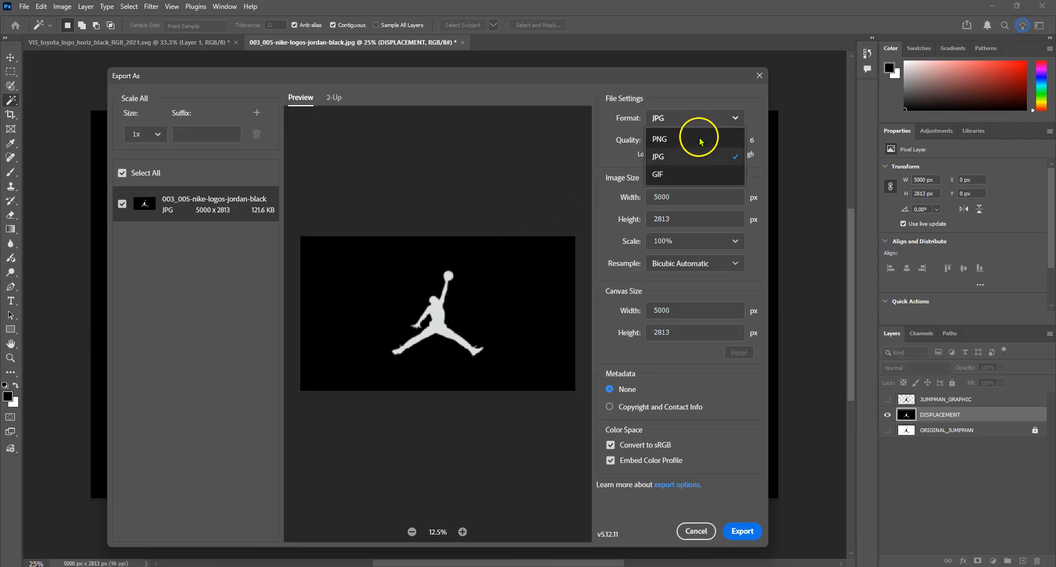
left_click(677, 160)
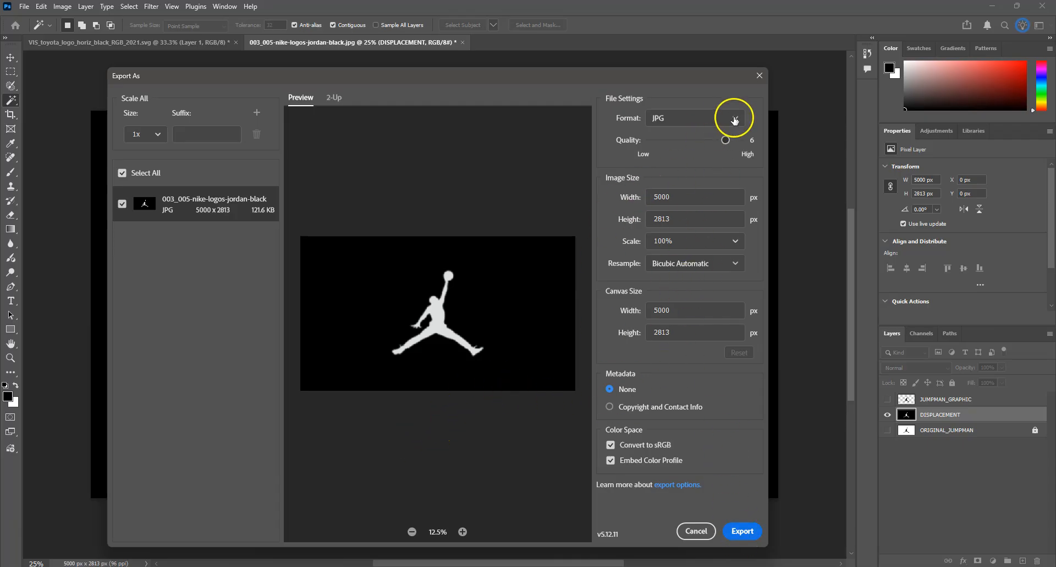
- Export the image as JUMPMAN_DISPLACEMENT.jpg to the SIMPLE GRAPHICS folder, replacing the existing file
left_click(746, 534)
left_click(520, 216)
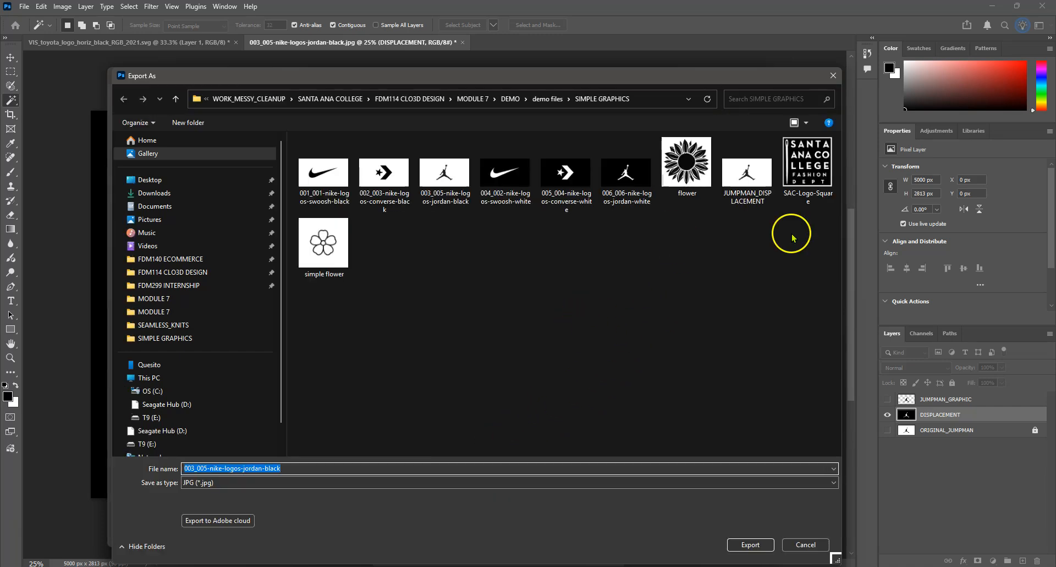
type("J")
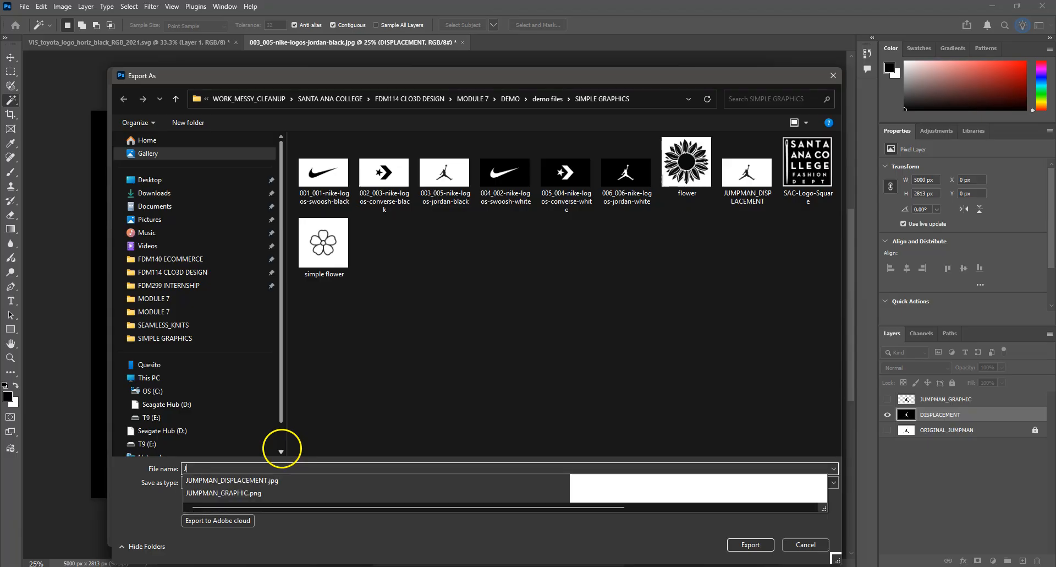
type("UM")
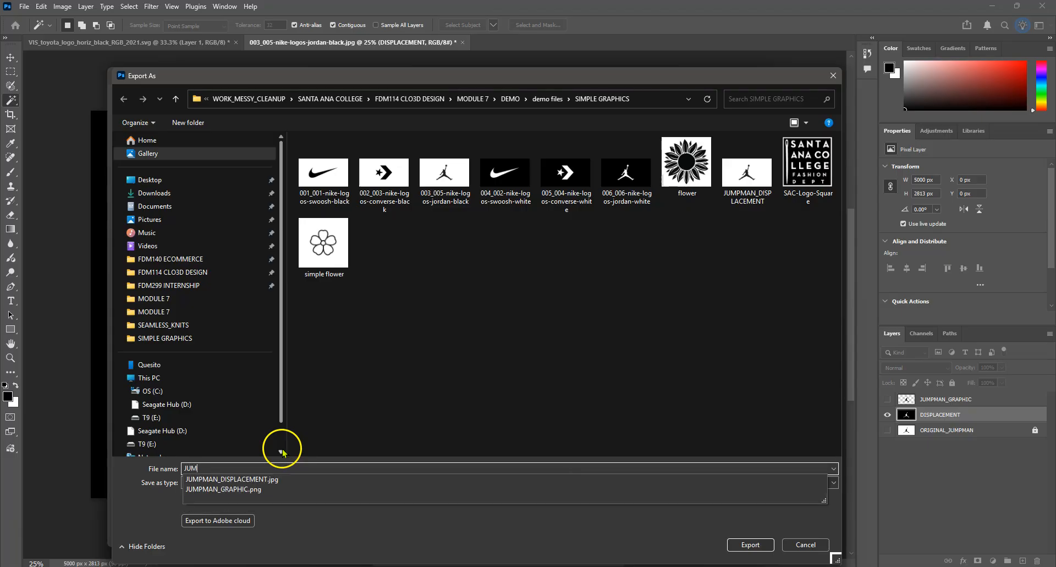
left_click(269, 480)
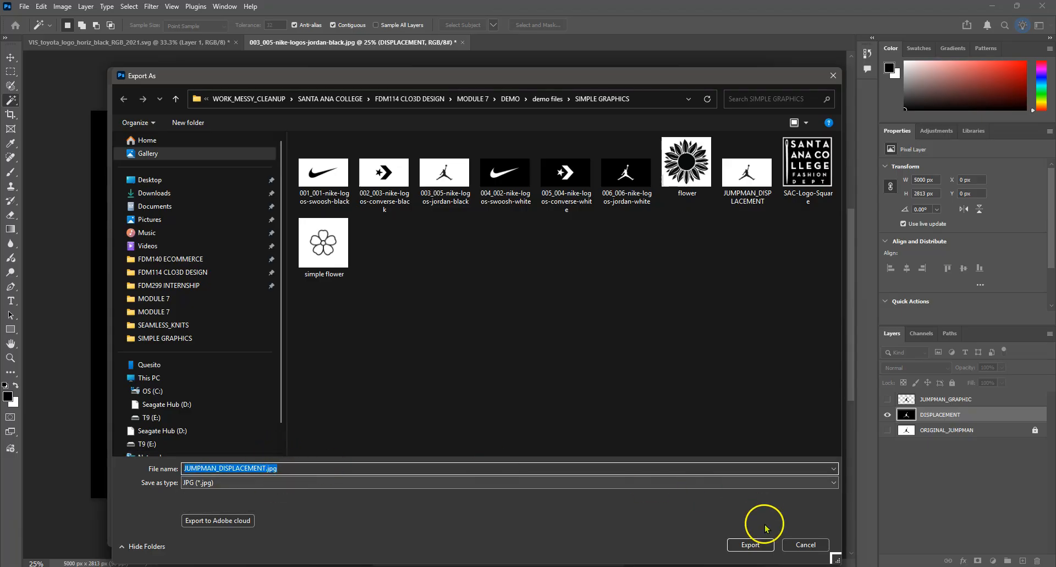
left_click(755, 549)
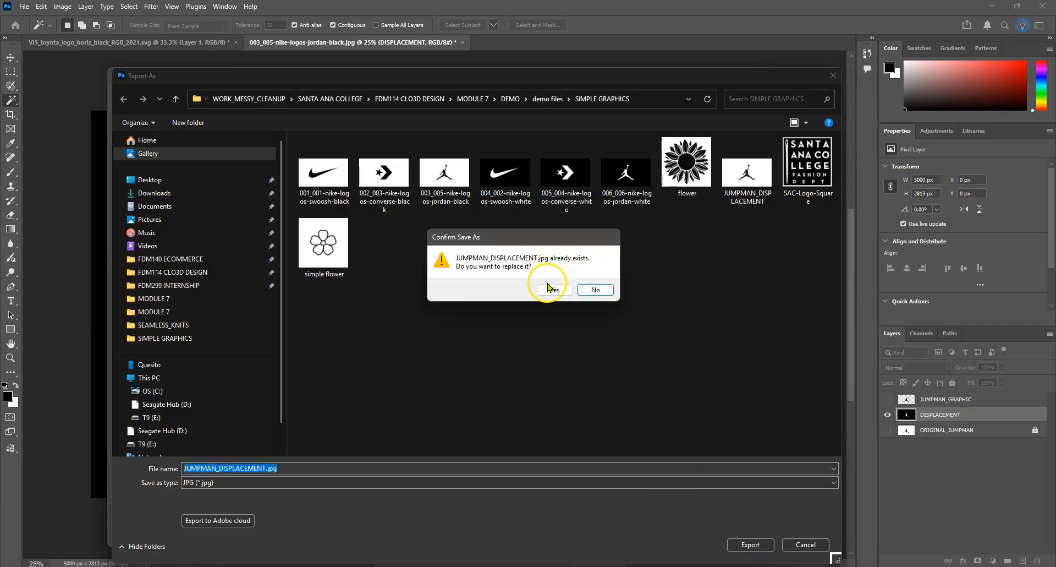
left_click(552, 291)
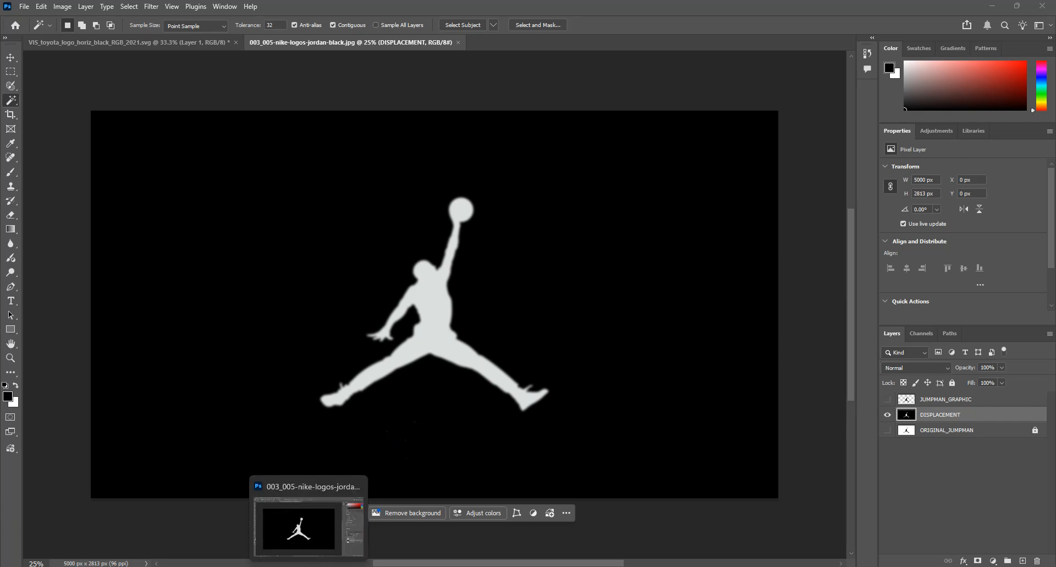
- Switch to the Graphic_Art_Demo garment project in CLO and load JUMPMAN_GRAPHIC from the SIMPLE GRAPHICS folder with the Graphic tool
left_click(308, 566)
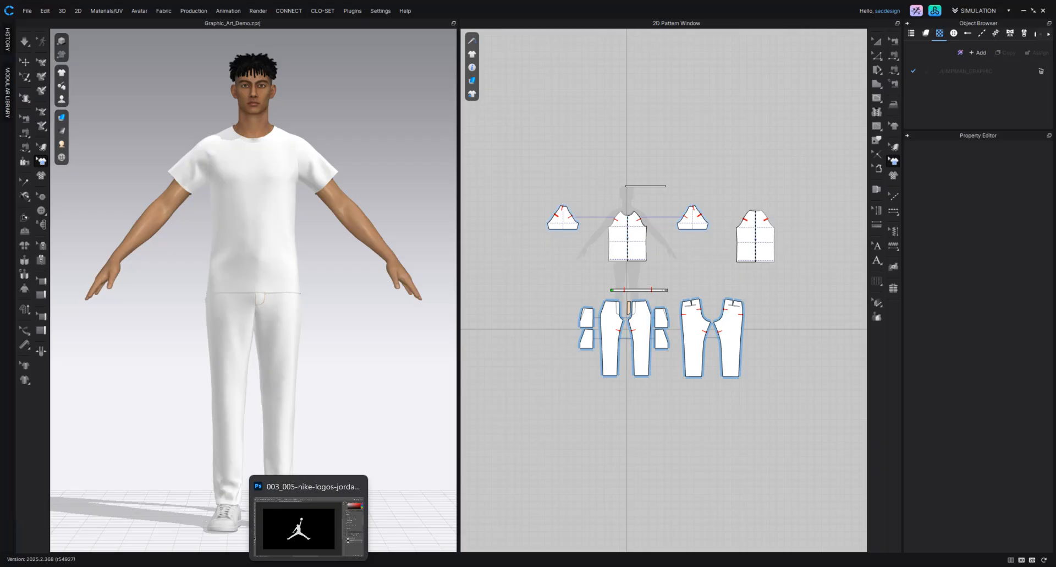
left_click(893, 175)
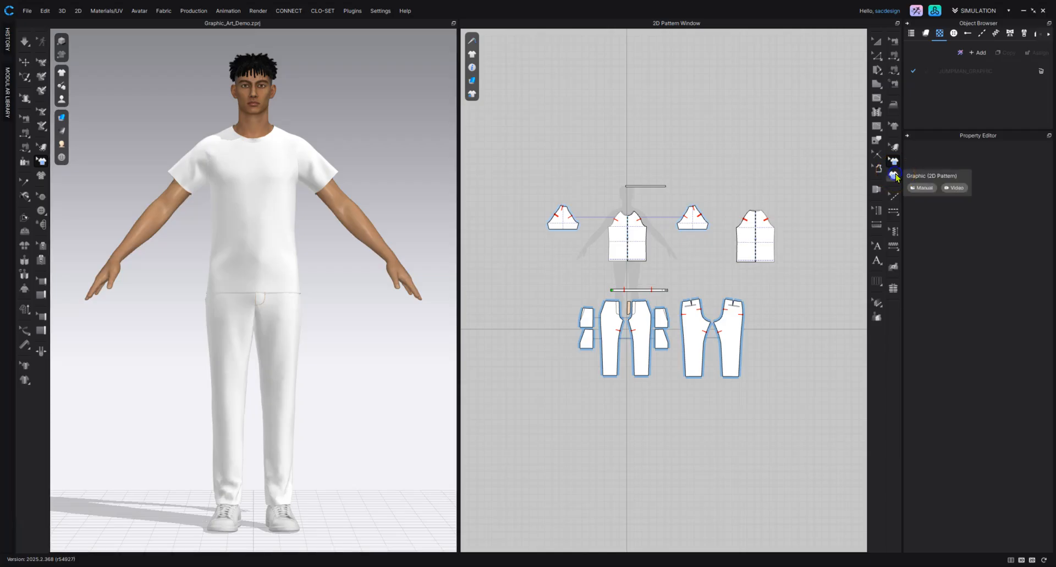
left_click(42, 176)
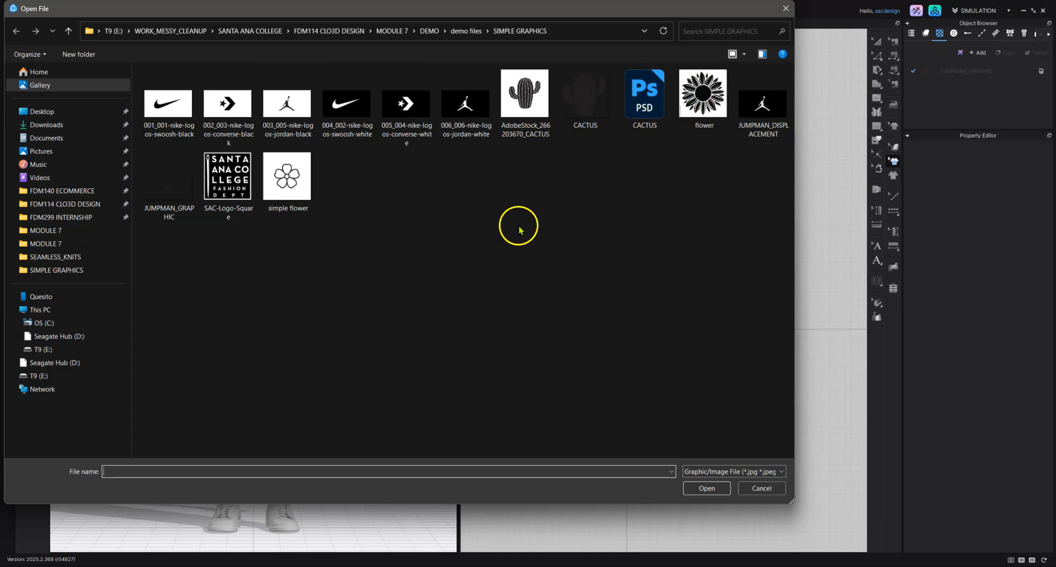
left_click(164, 200)
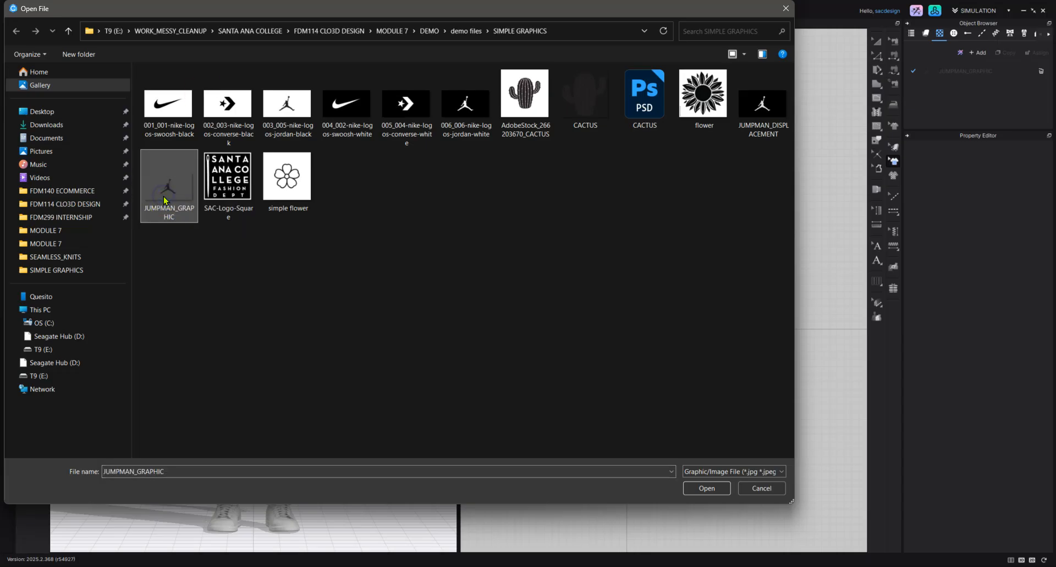
left_click(707, 489)
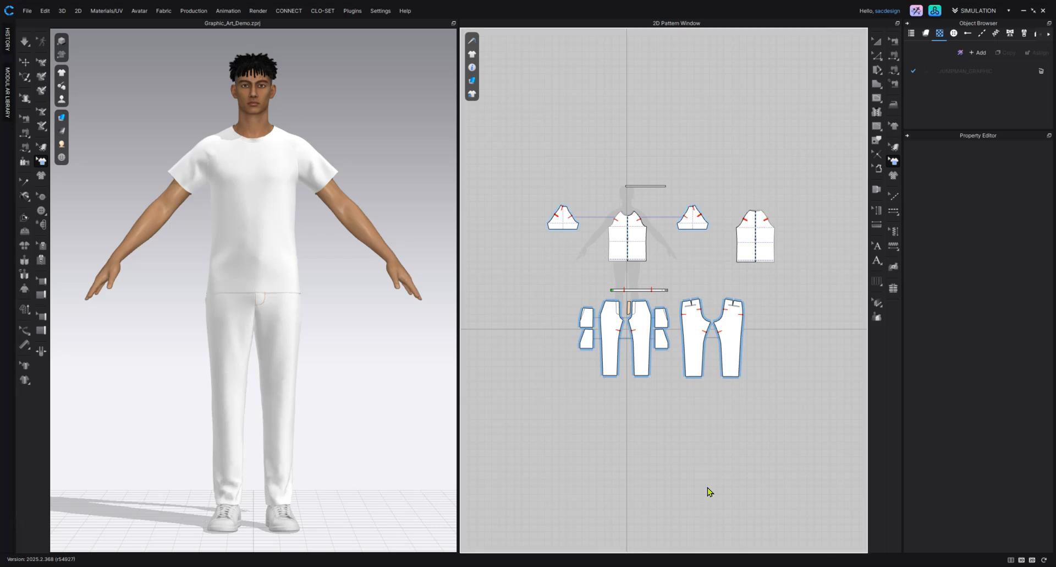
- Place the loaded graphic on the T-shirt's front body pattern, accepting the default size of 52.077 by 29.298 in
left_click(708, 480)
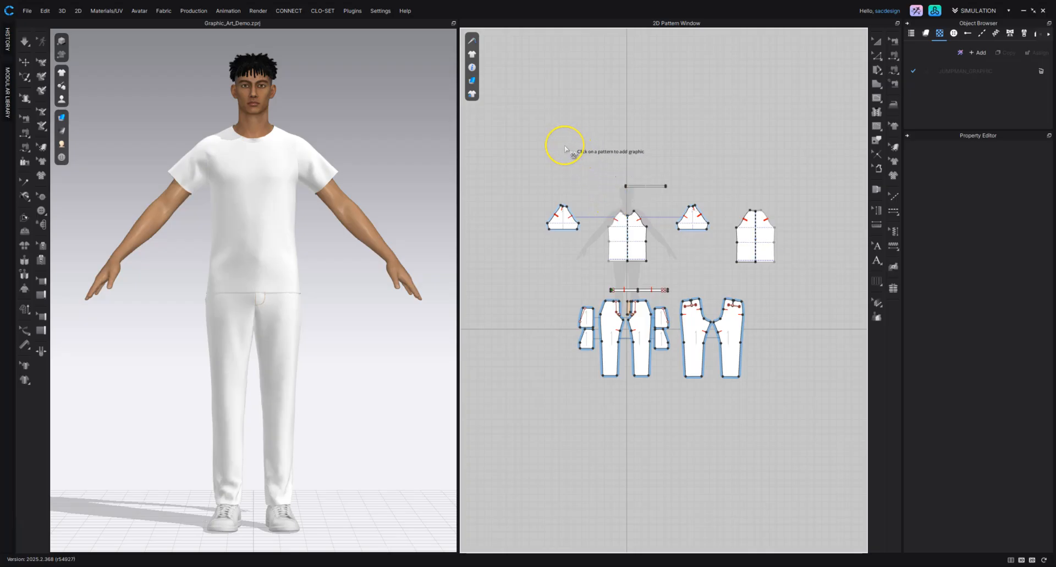
left_click(640, 247)
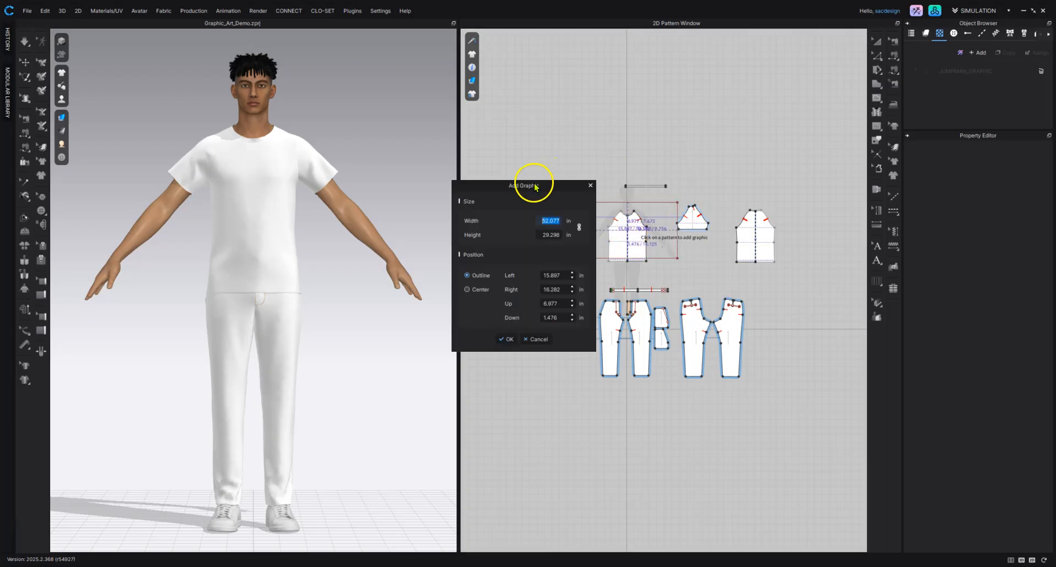
left_click_drag(535, 187, 452, 79)
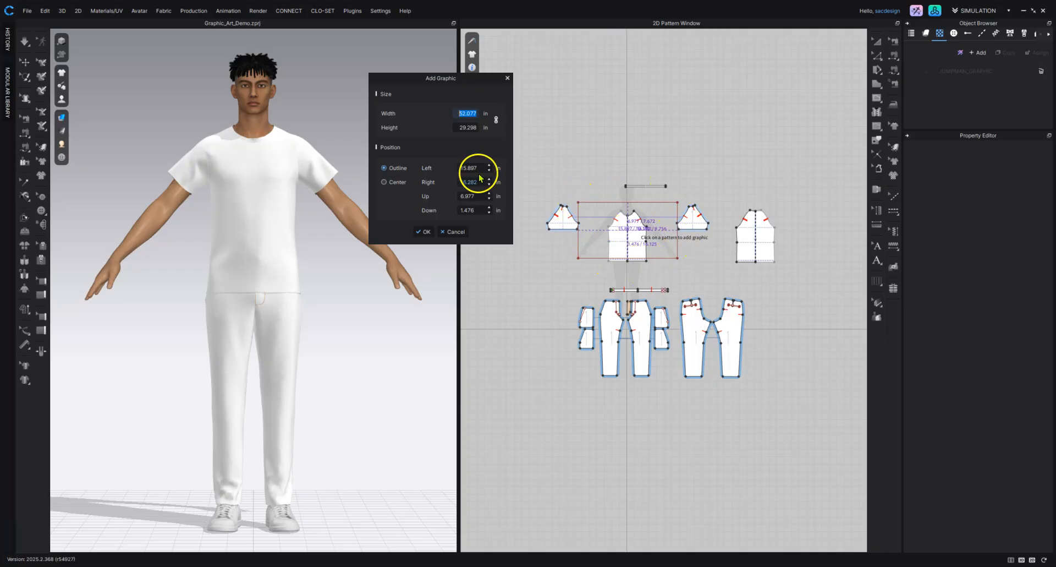
left_click(424, 232)
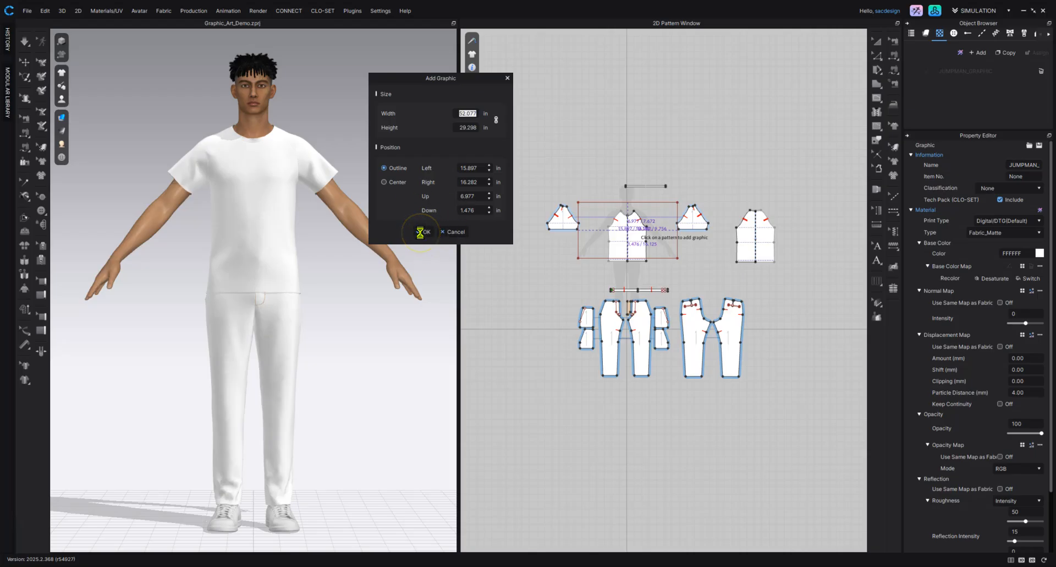
- Delete the unused duplicate JUMPMAN_GRAPHIC entry from the project's graphic list
left_click(697, 312)
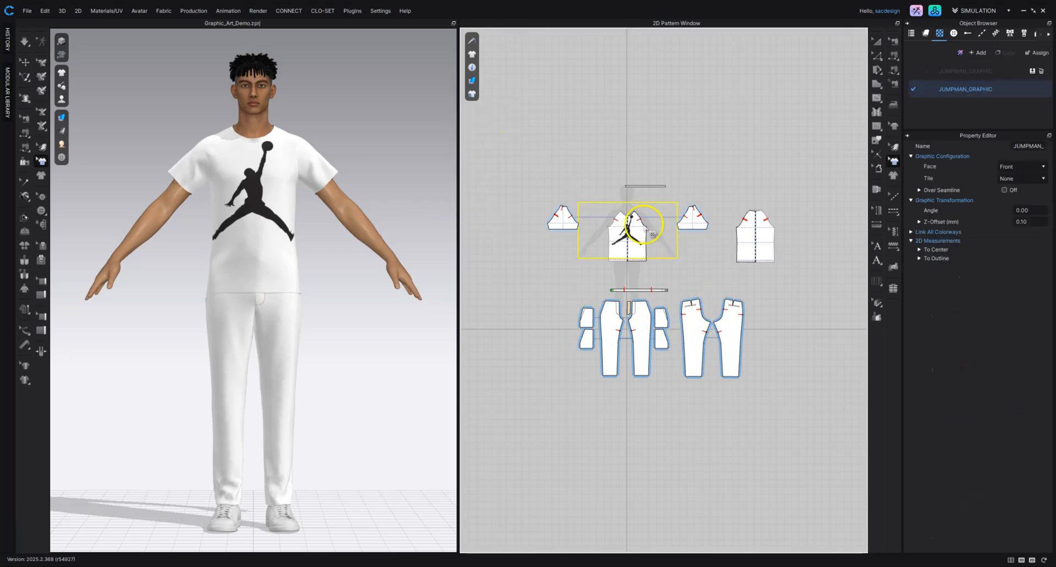
left_click(1043, 72)
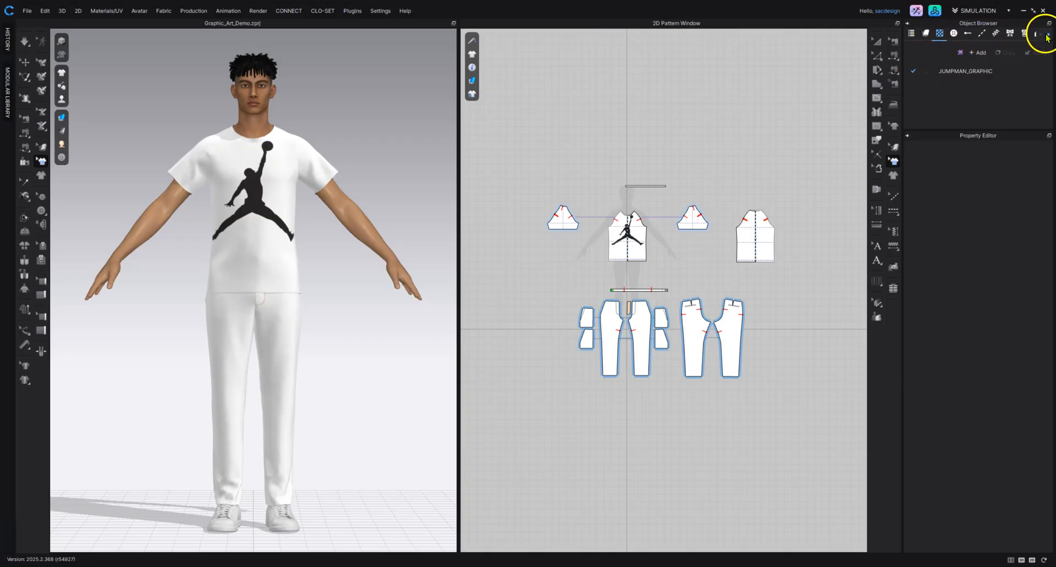
left_click(926, 34)
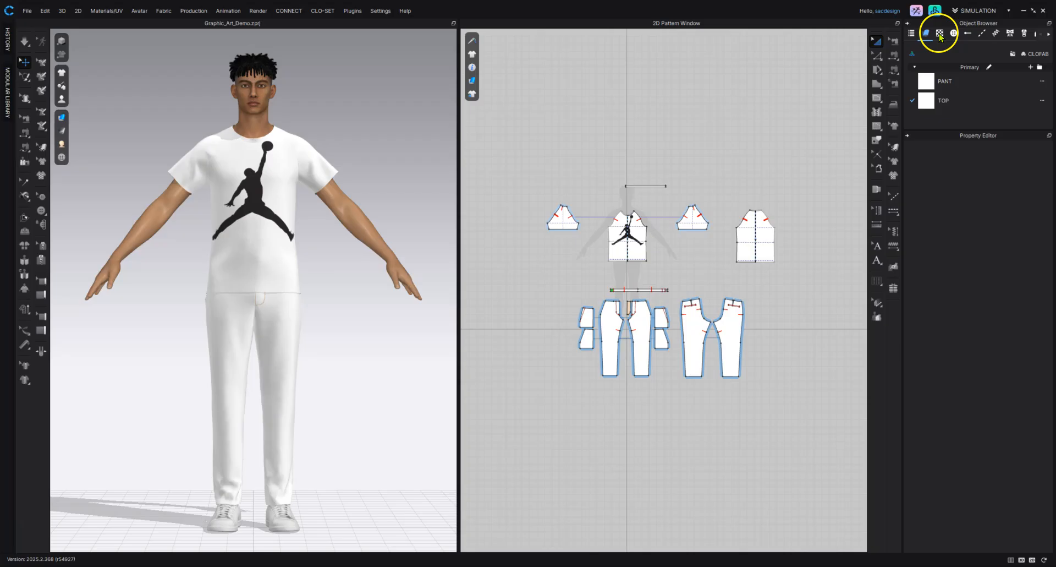
left_click(940, 34)
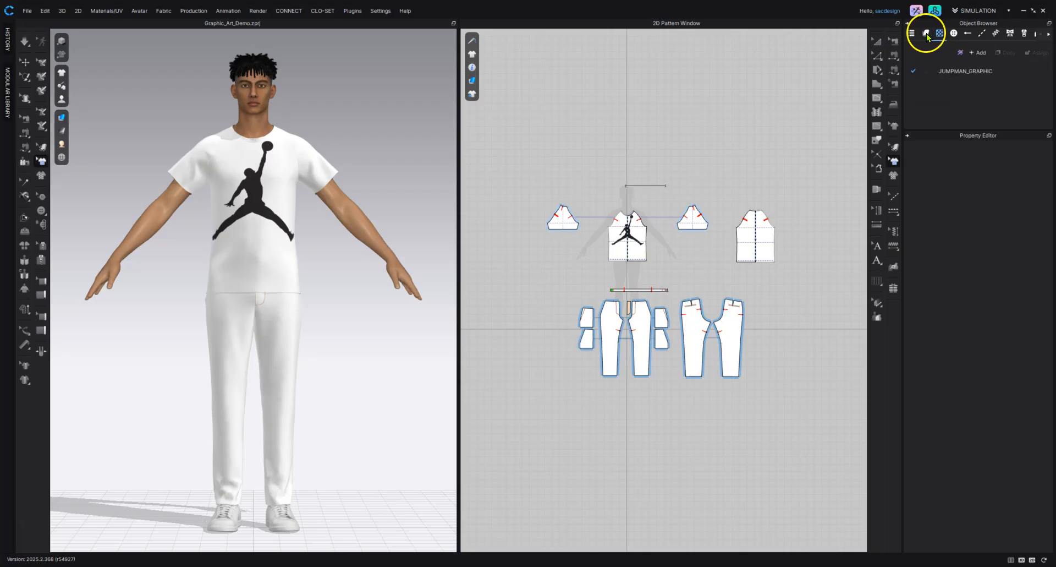
left_click(926, 34)
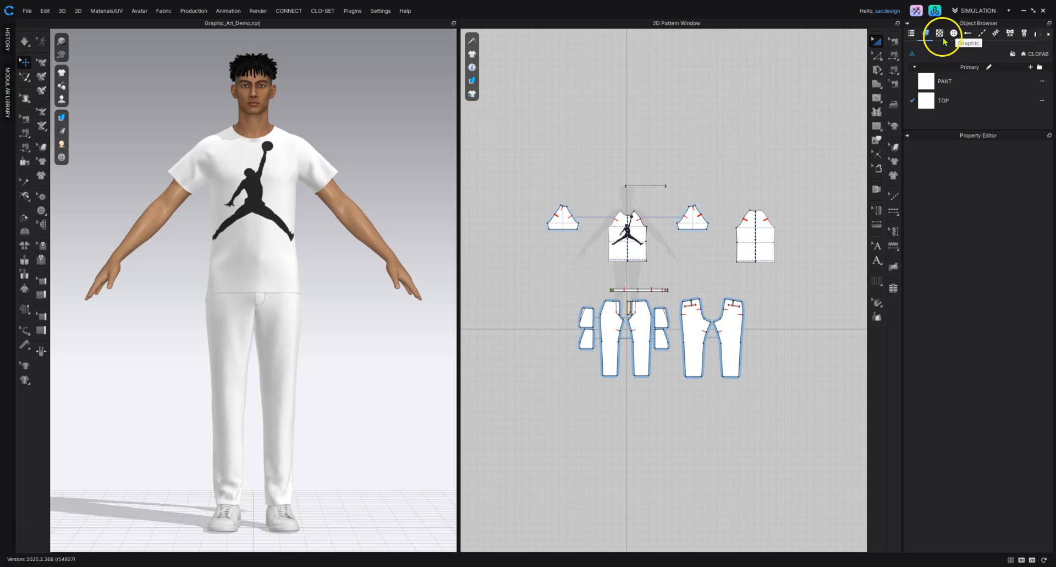
left_click(940, 34)
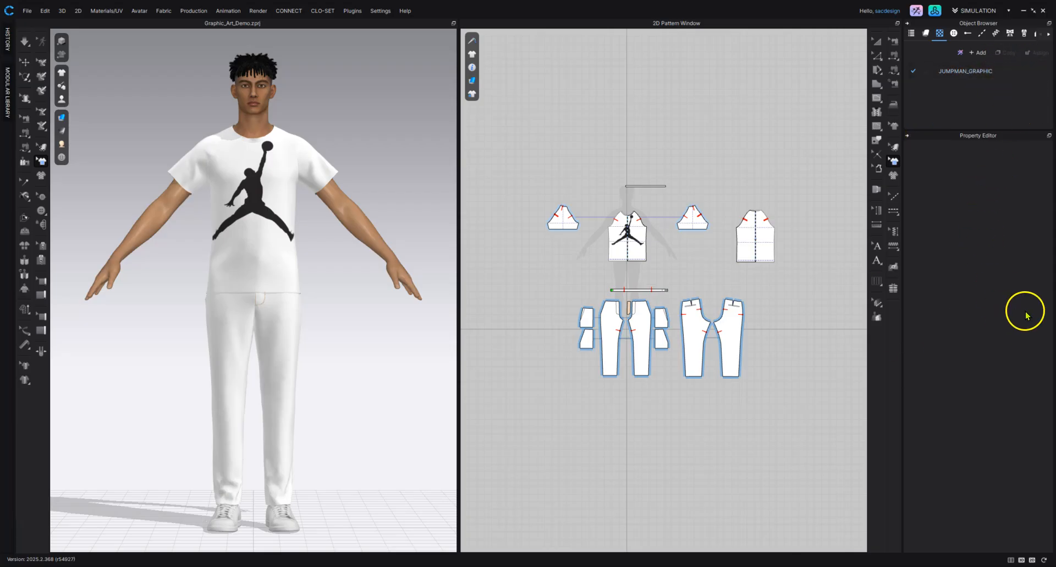
- Load JUMPMAN_DISPLACEMENT from the SIMPLE GRAPHICS folder as the displacement map of JUMPMAN_GRAPHIC
left_click(1019, 71)
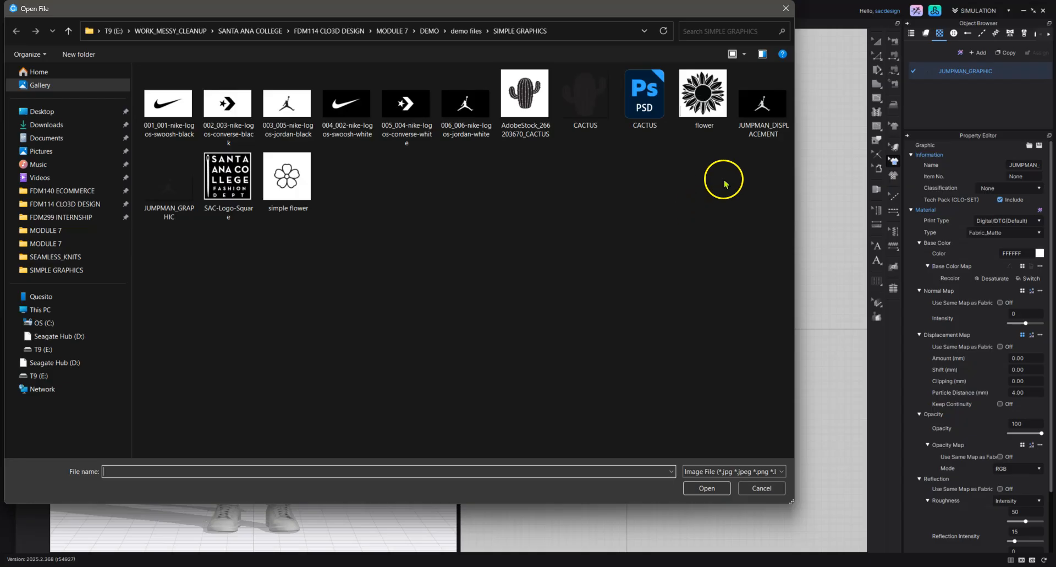
left_click(752, 100)
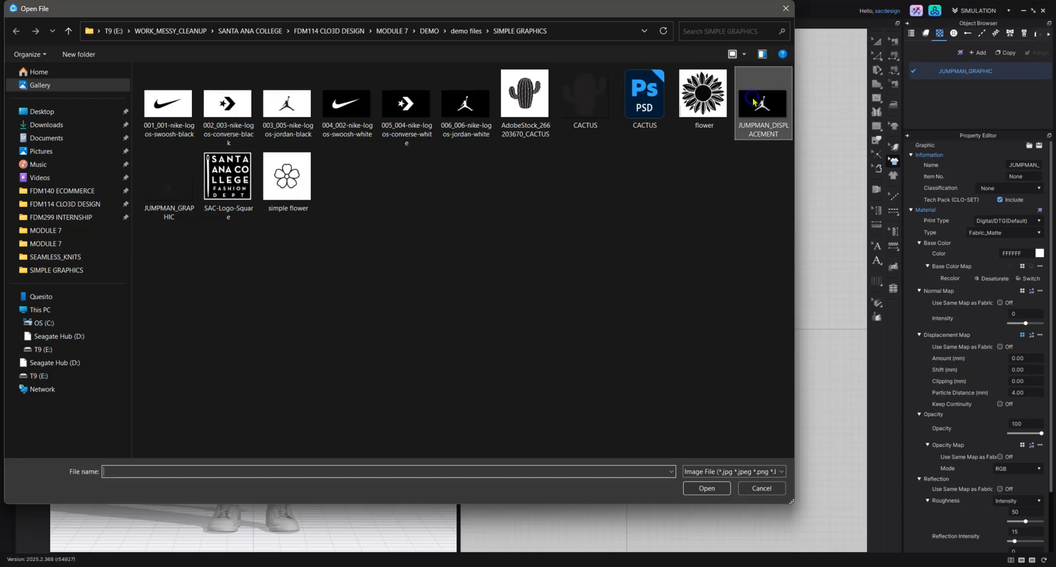
left_click(704, 489)
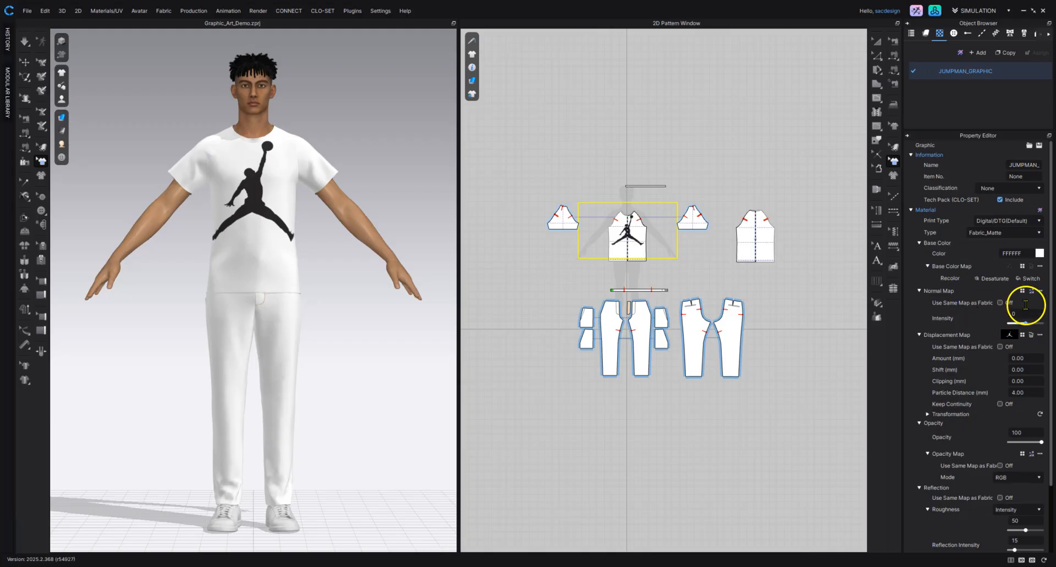
- Set the graphic's material type to Plastic and its displacement particle distance to 1.00 mm
left_click(1013, 234)
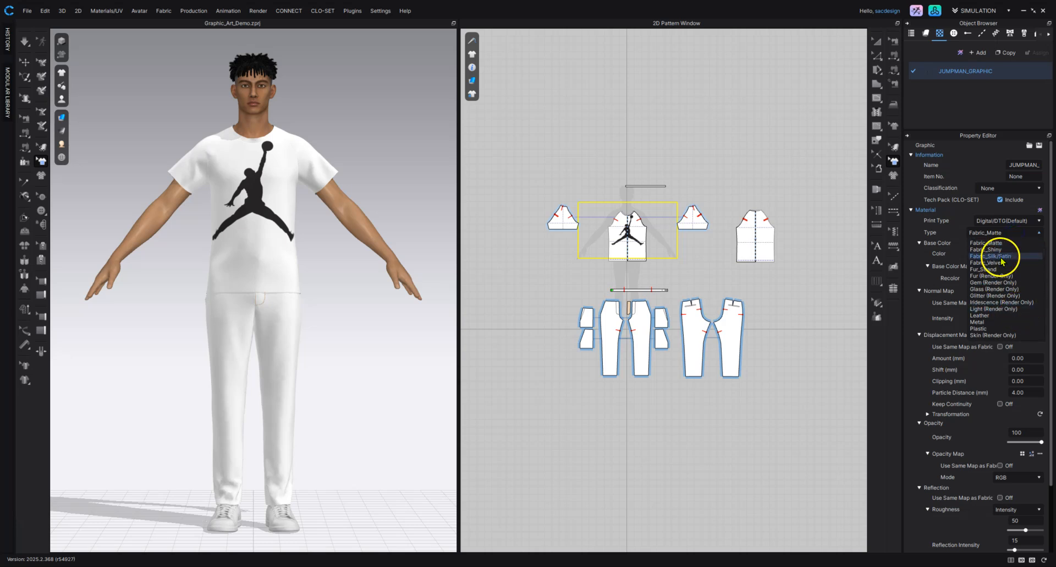
left_click(987, 329)
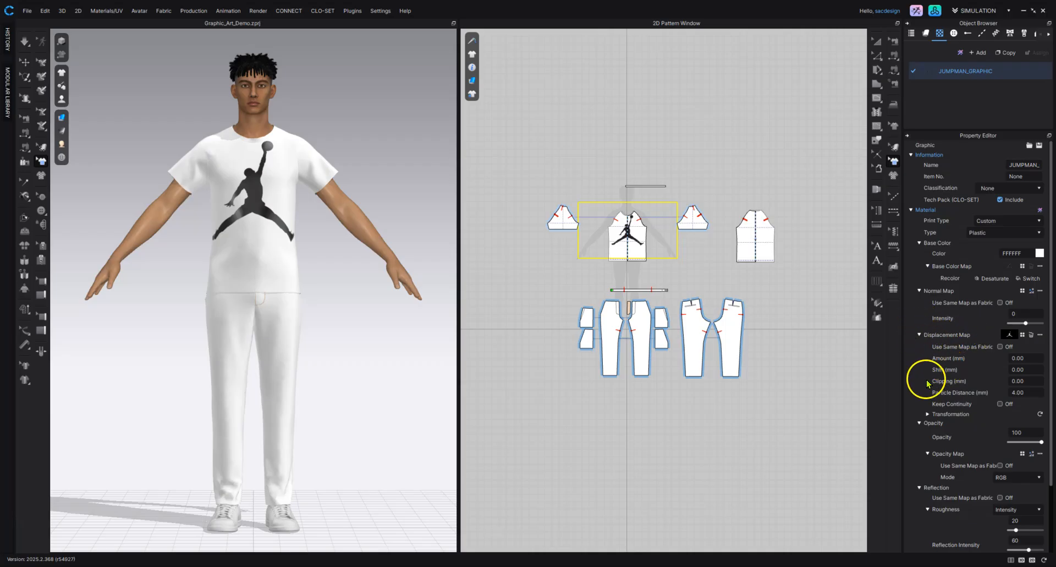
left_click(1023, 392)
left_click(1031, 387)
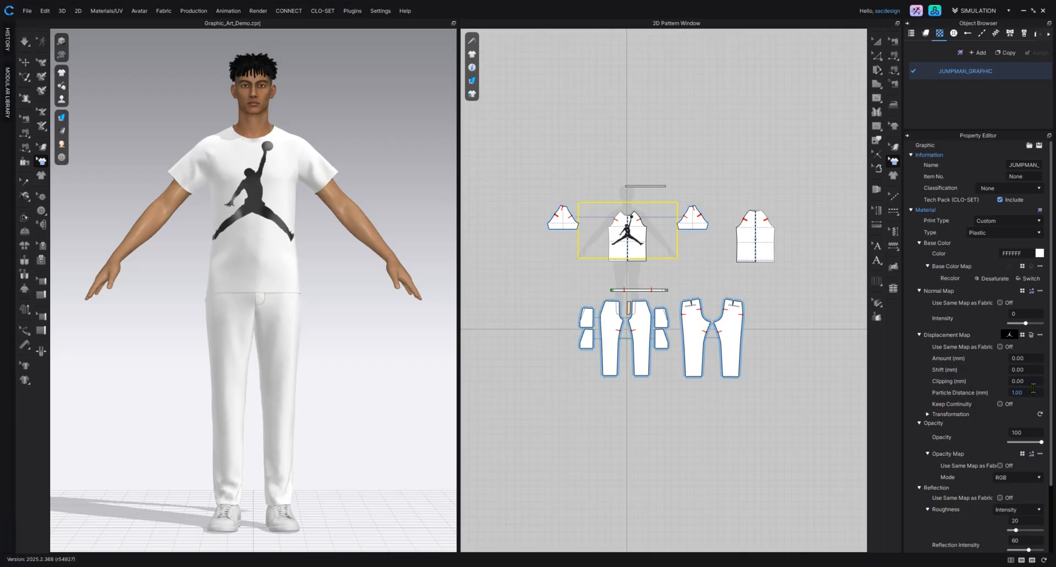
- Shrink the jumpman graphic to a small logo and move it to the wearer's left chest with Transform Graphic
left_click(893, 163)
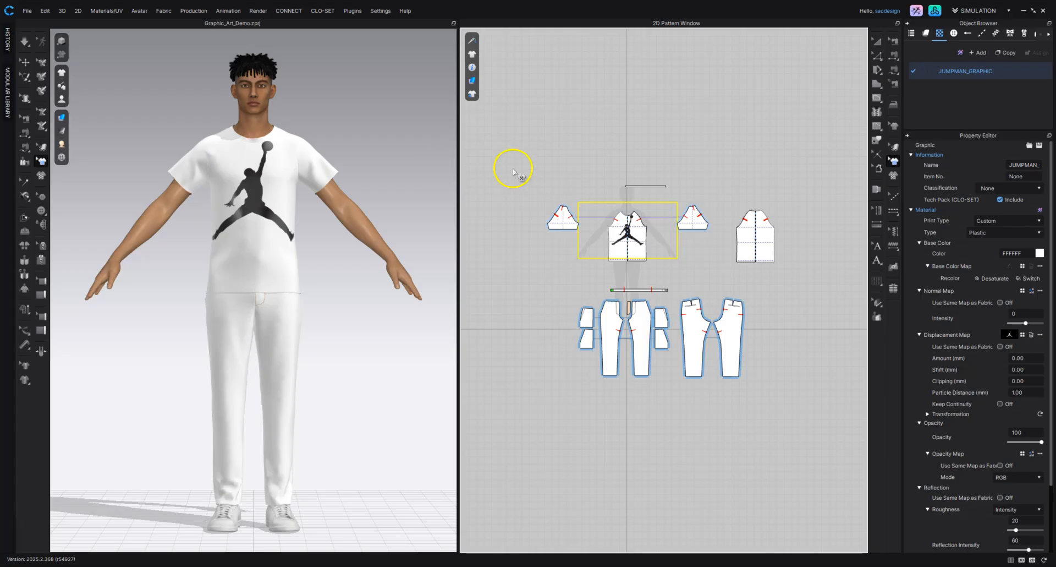
left_click(252, 193)
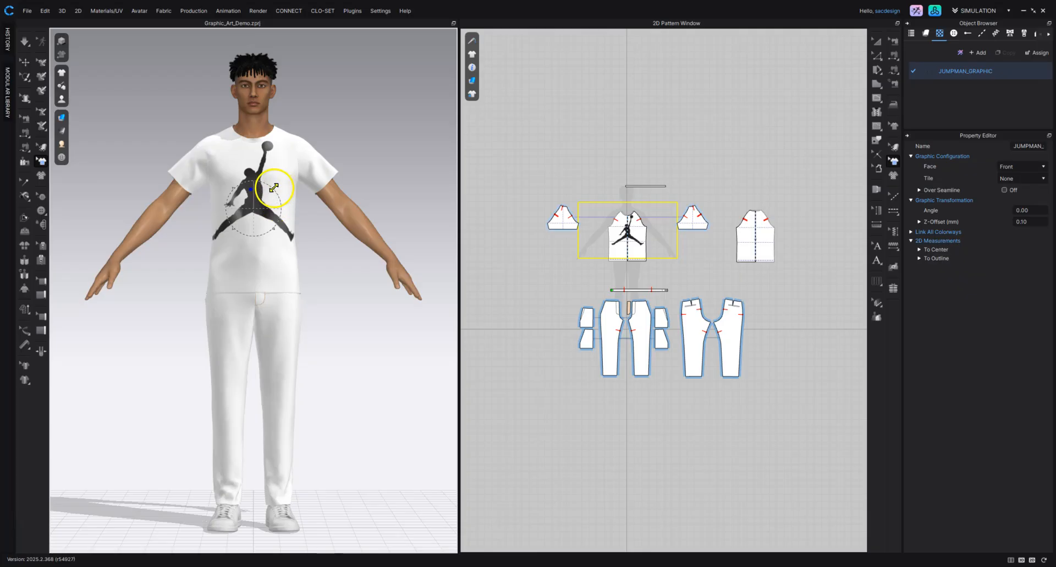
left_click_drag(275, 190, 274, 167)
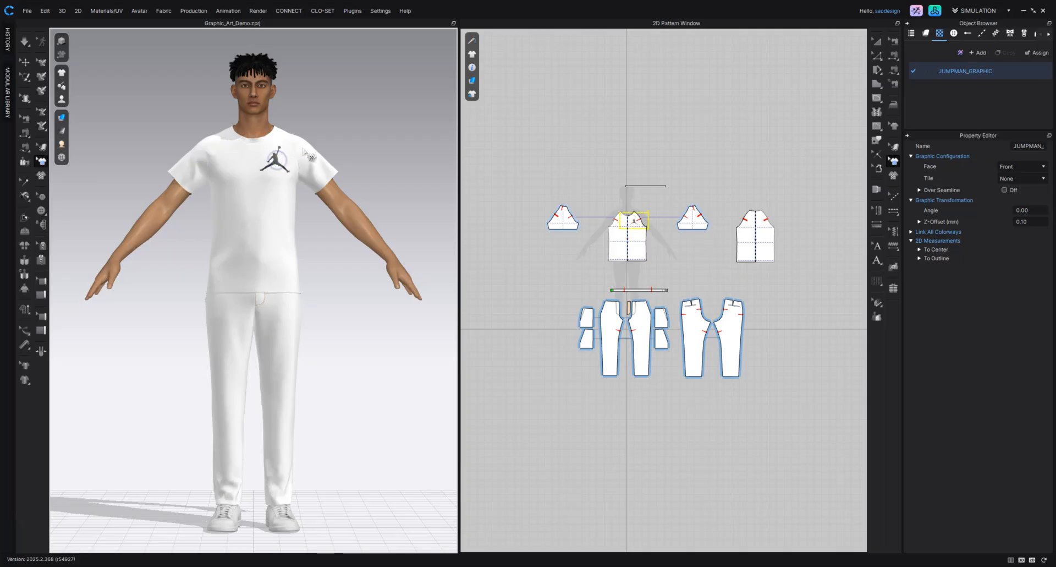
- Examine the chest logo's surface and edges up close from several angles in the 3D view
scroll(313, 120, "up", 5)
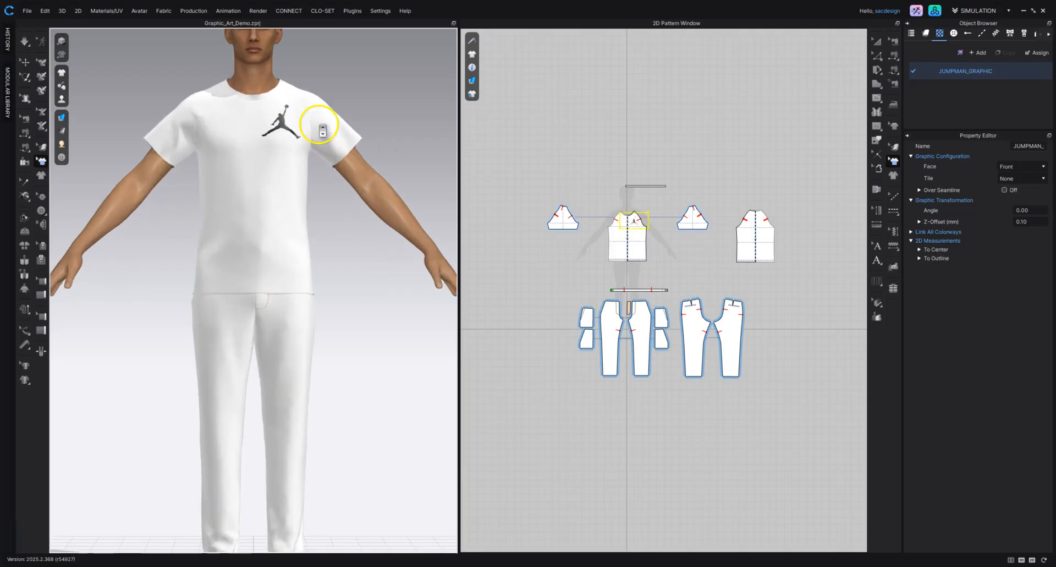
scroll(304, 111, "up", 2)
middle_click_drag(302, 76, 278, 333)
scroll(278, 334, "up", 8)
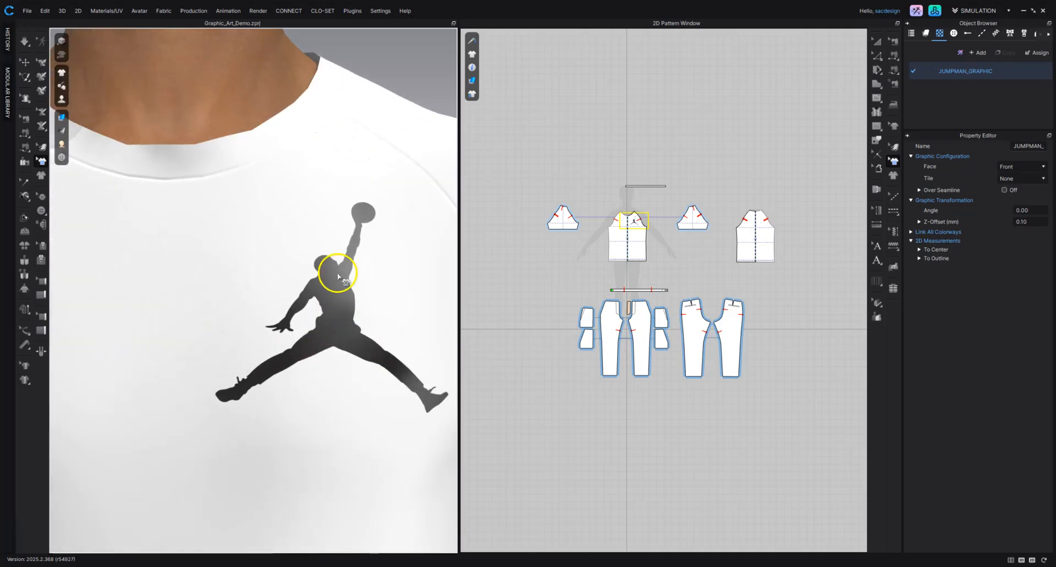
right_click_drag(333, 285, 338, 293)
middle_click_drag(436, 281, 259, 263)
middle_click_drag(371, 308, 196, 161)
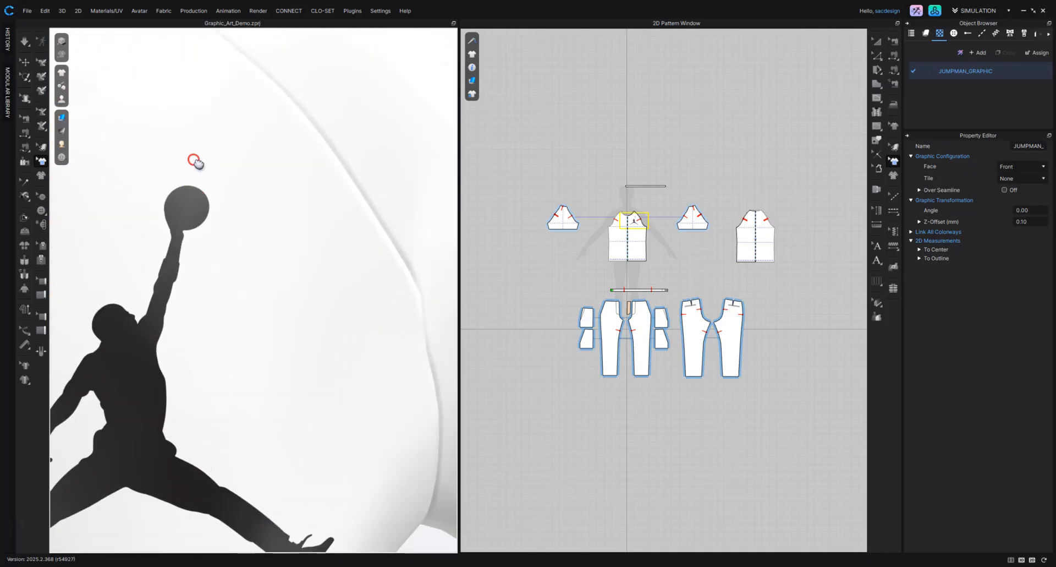
middle_click_drag(228, 288, 246, 135)
left_click_drag(246, 134, 300, 136)
scroll(263, 268, "down", 4)
right_click_drag(329, 190, 279, 275)
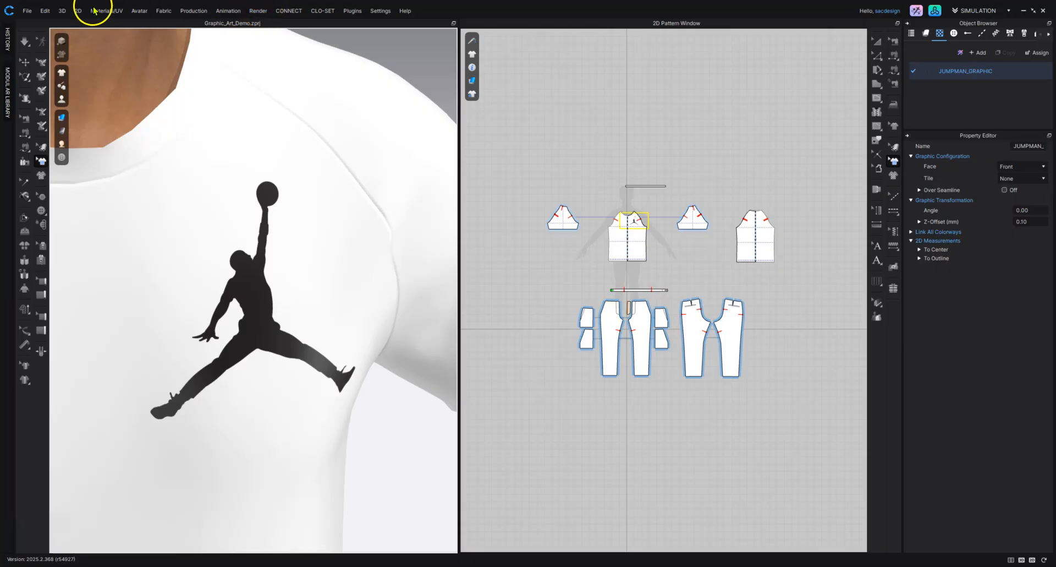
- Open the Render window and run a test render of the chest logo, stopping it once the image has formed
left_click(263, 16)
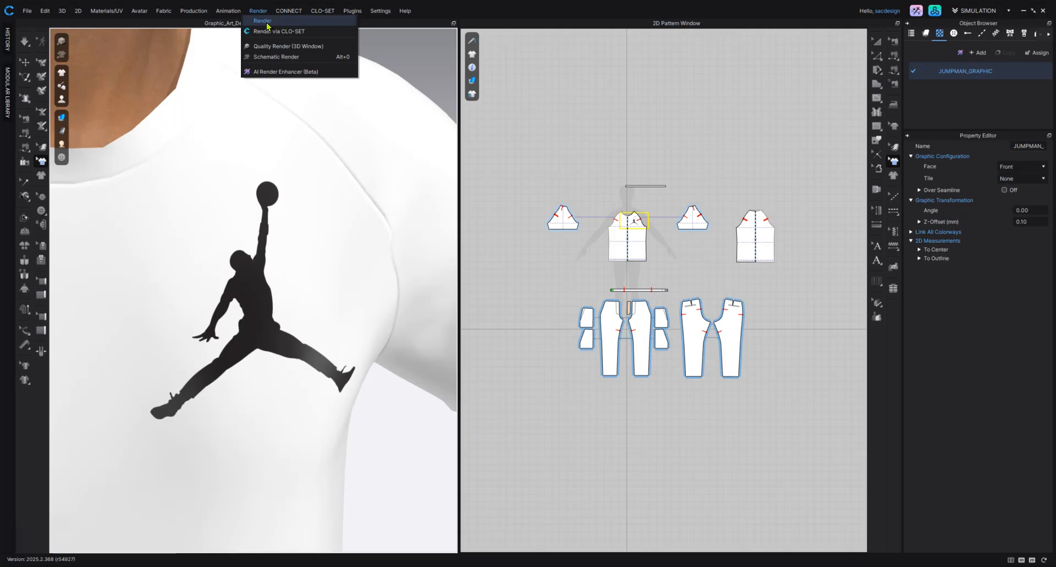
left_click(268, 22)
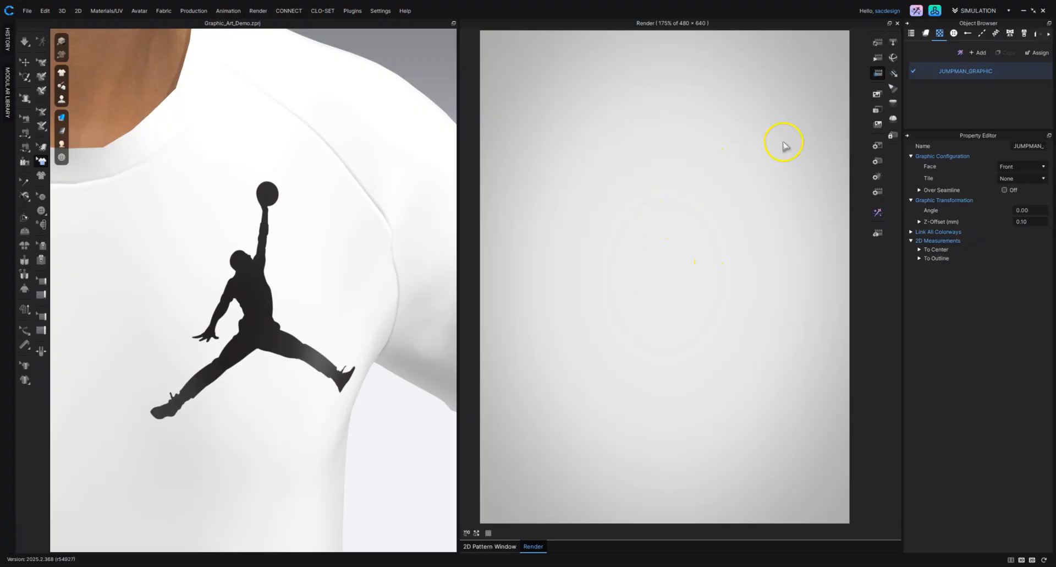
left_click(863, 46)
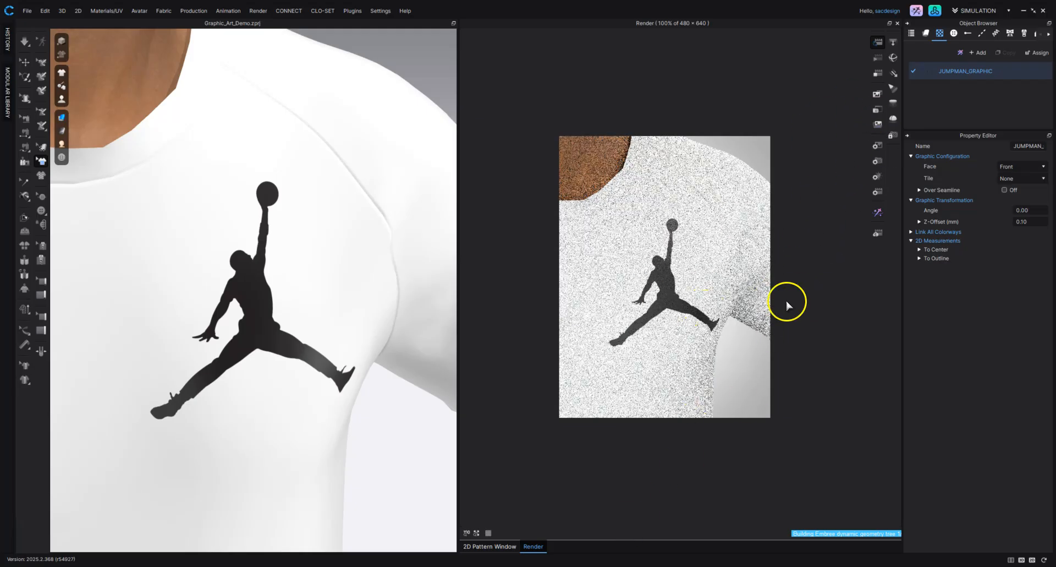
left_click(878, 74)
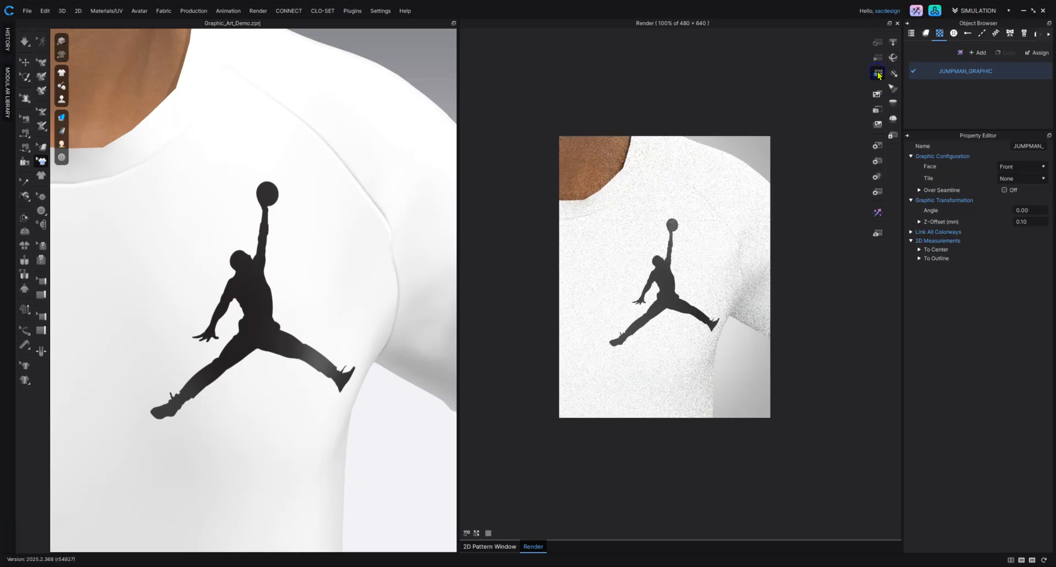
- Set the graphic's displacement amount to 5 mm and render the shirt again, fitted to the render window
left_click(1025, 70)
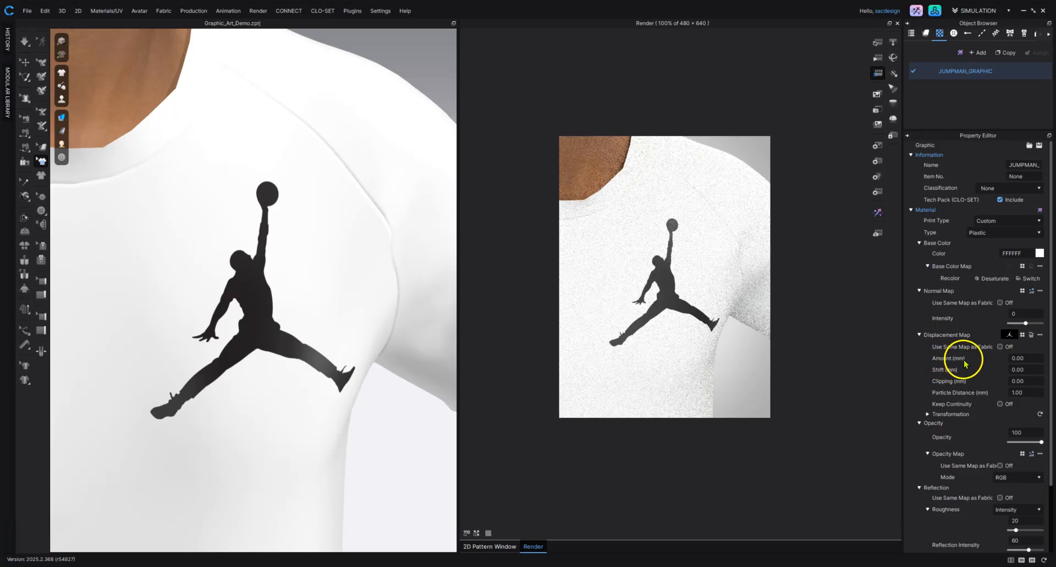
left_click(1027, 357)
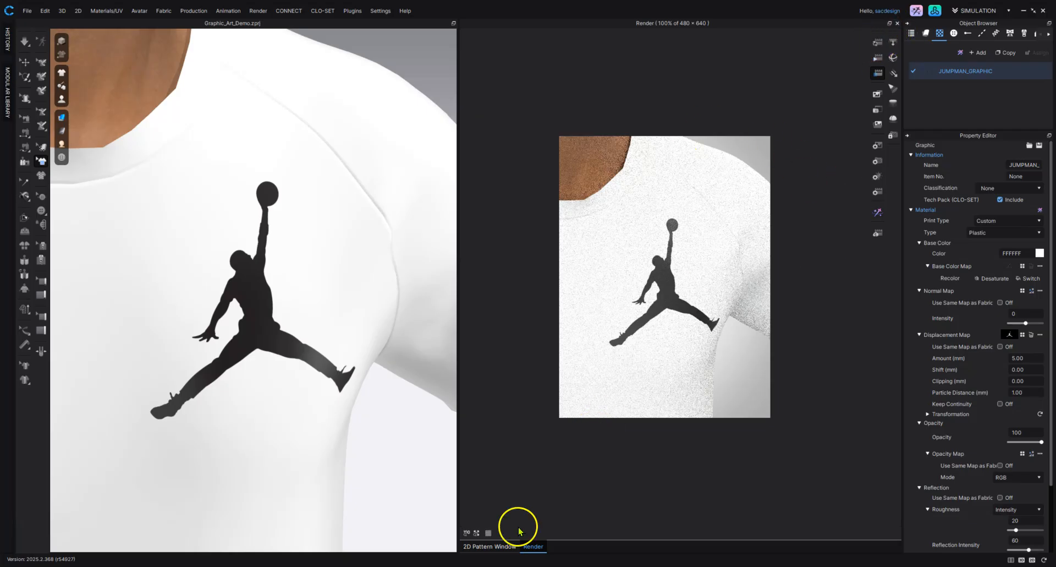
left_click(878, 46)
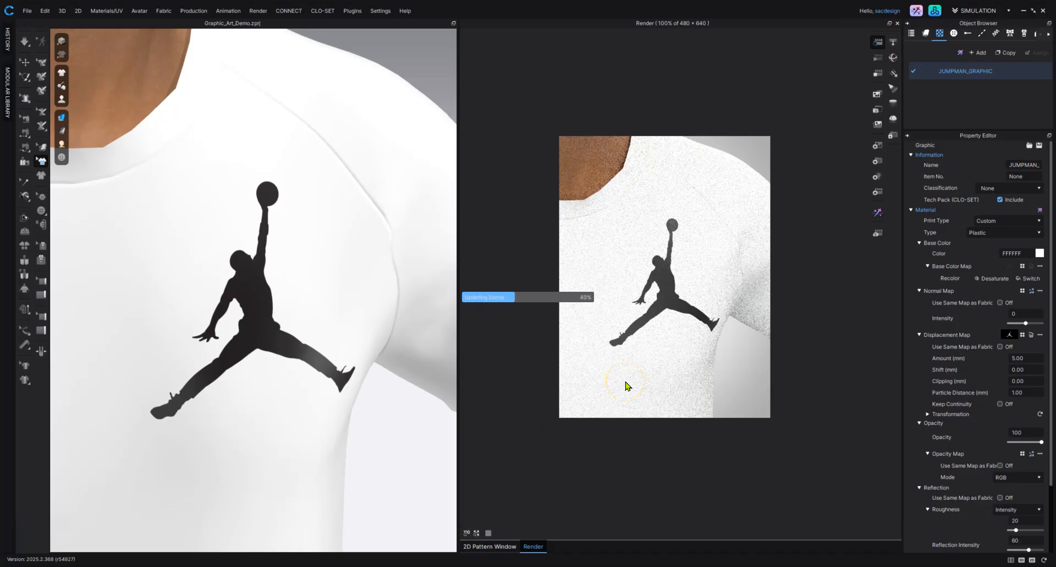
left_click(476, 534)
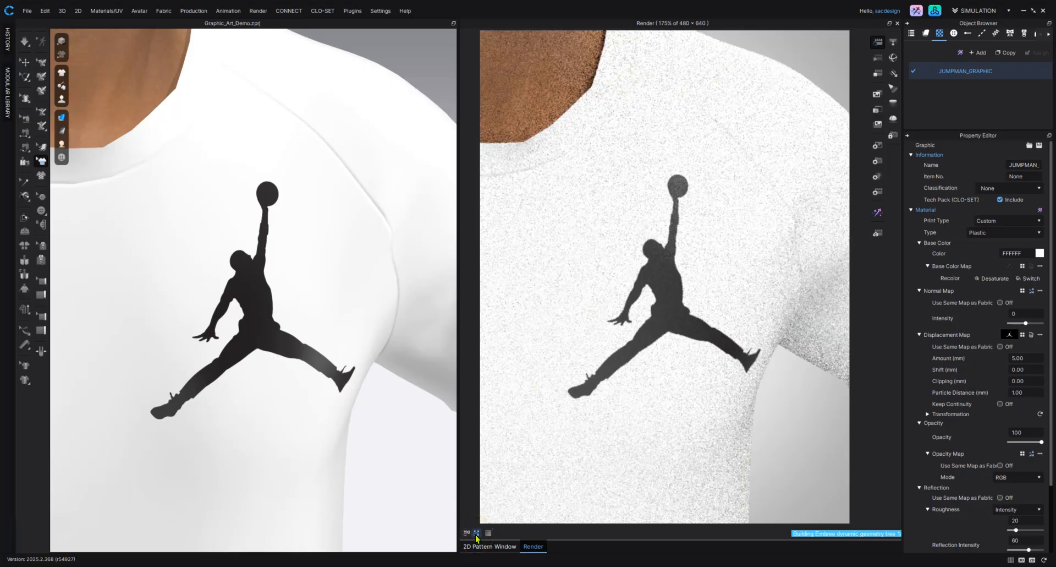
left_click(584, 383)
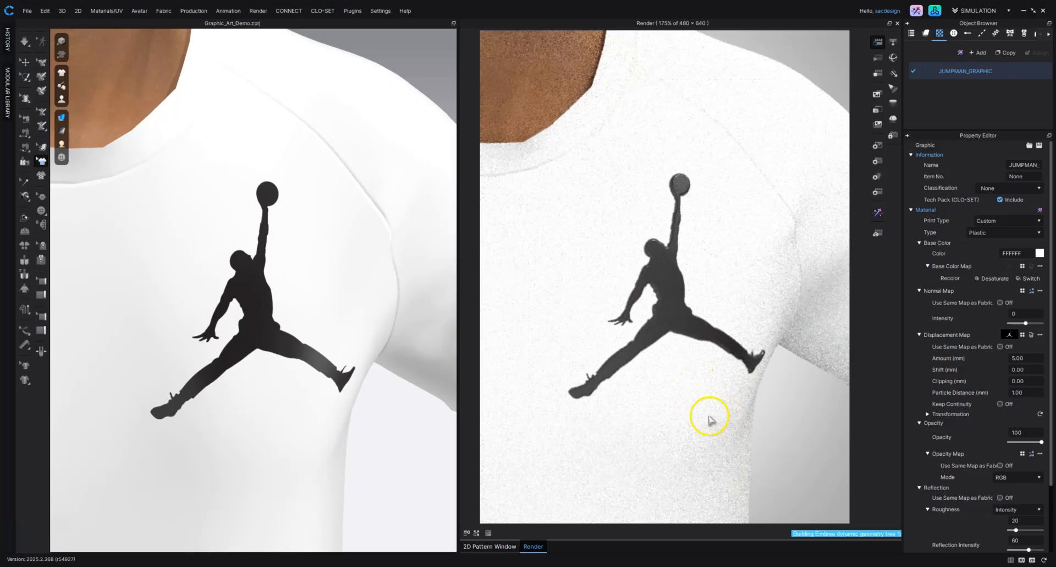
- Examine the logo's raised edges in the live render from different angles and stop the rendering
right_click_drag(383, 291, 352, 283)
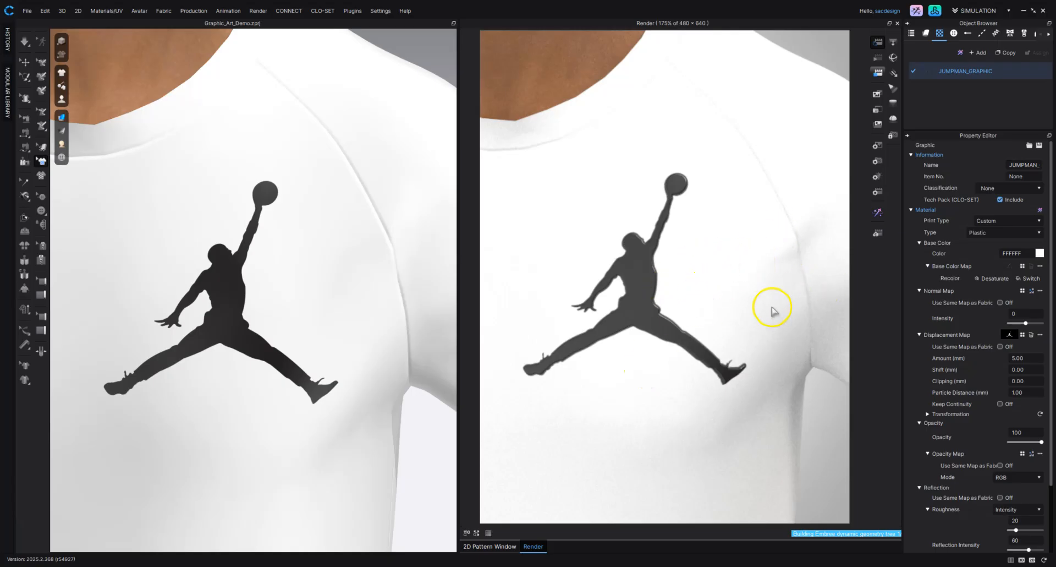
right_click_drag(571, 362, 609, 364)
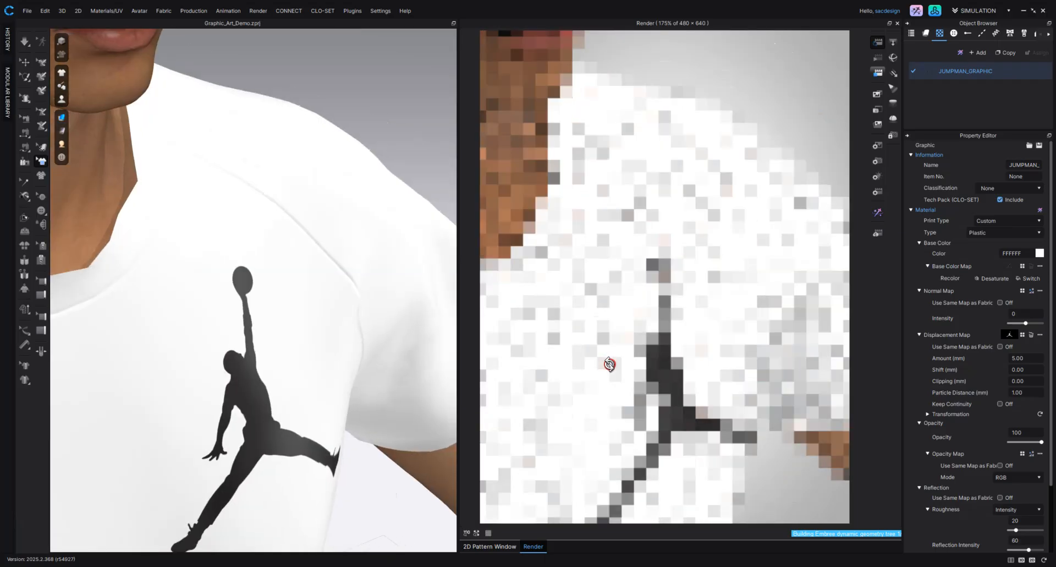
scroll(611, 361, "down", 3)
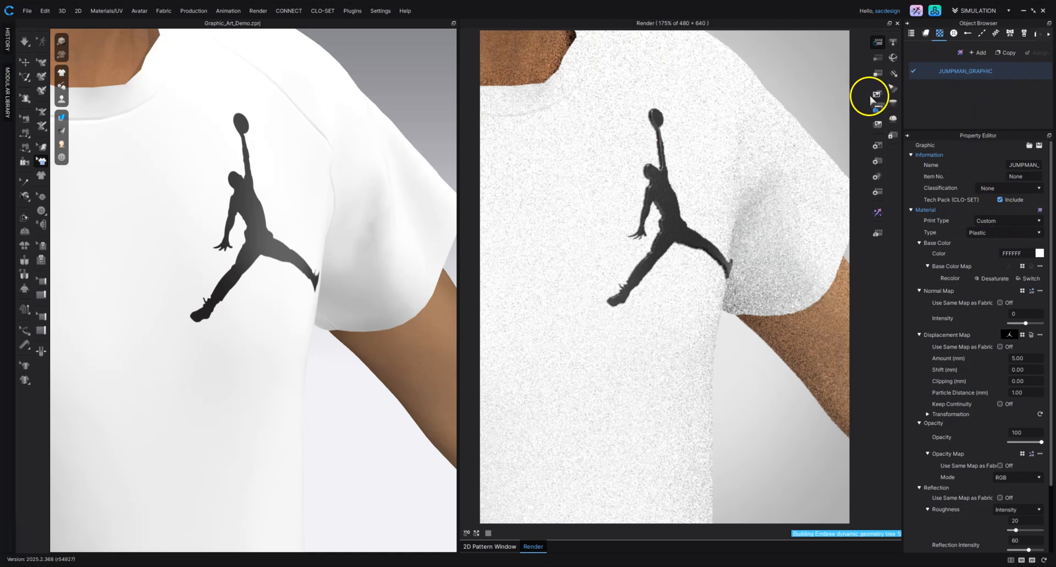
left_click(877, 75)
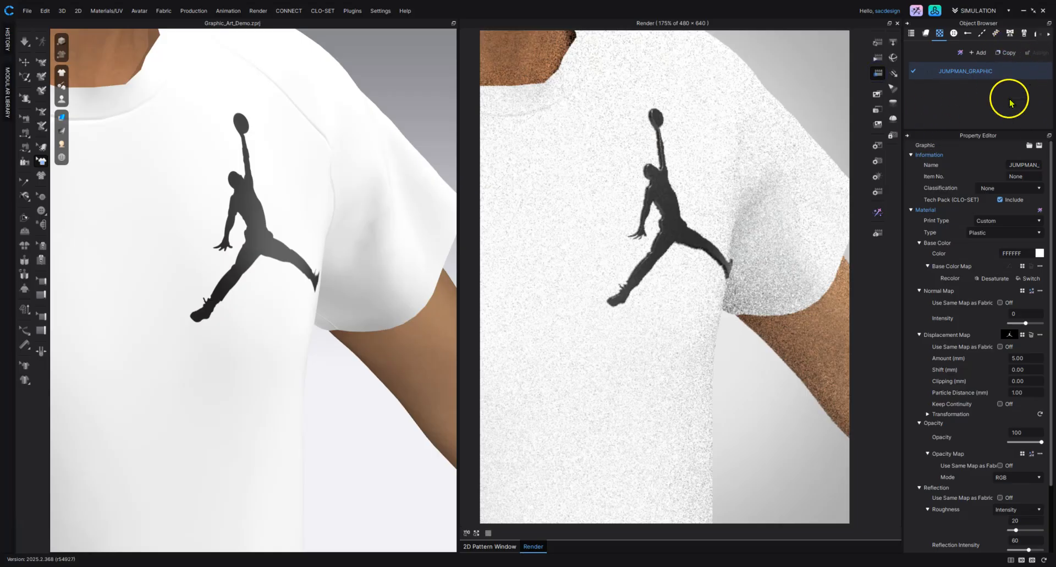
- Set the graphic's displacement amount to 9 mm and restart the render, fitting it to the render window
left_click(1034, 355)
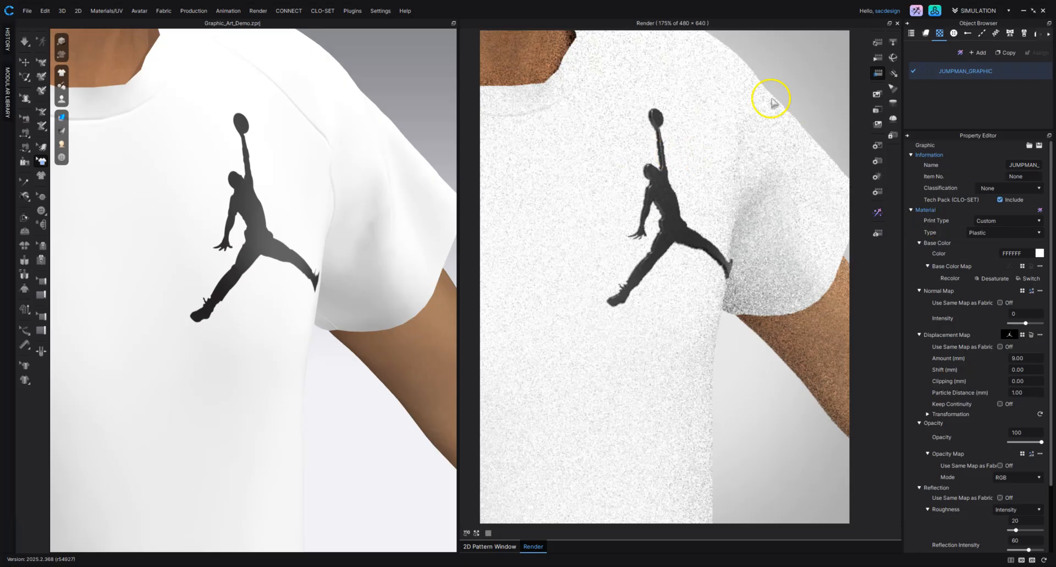
left_click(876, 43)
left_click(876, 43)
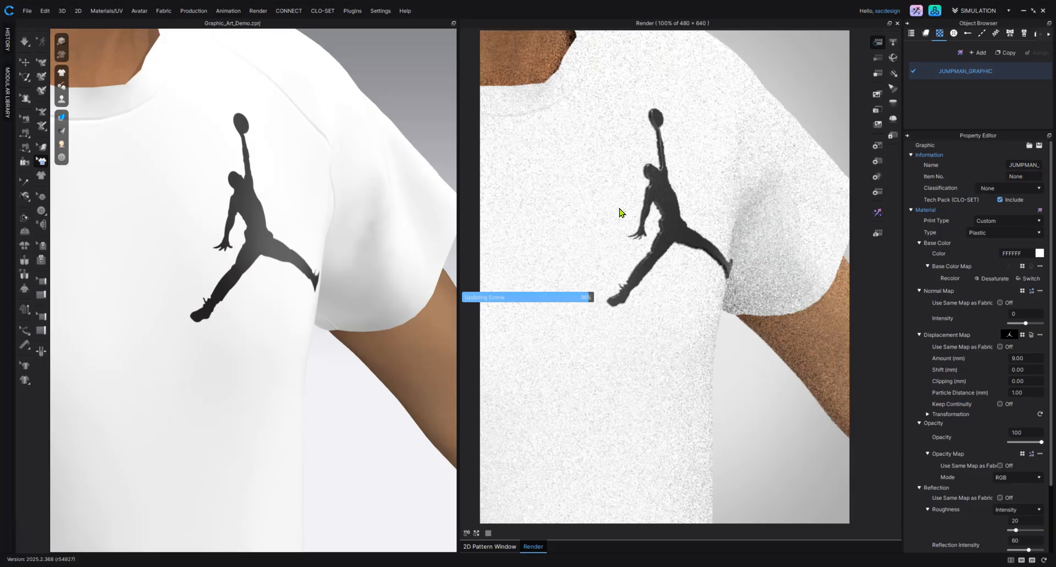
left_click(476, 532)
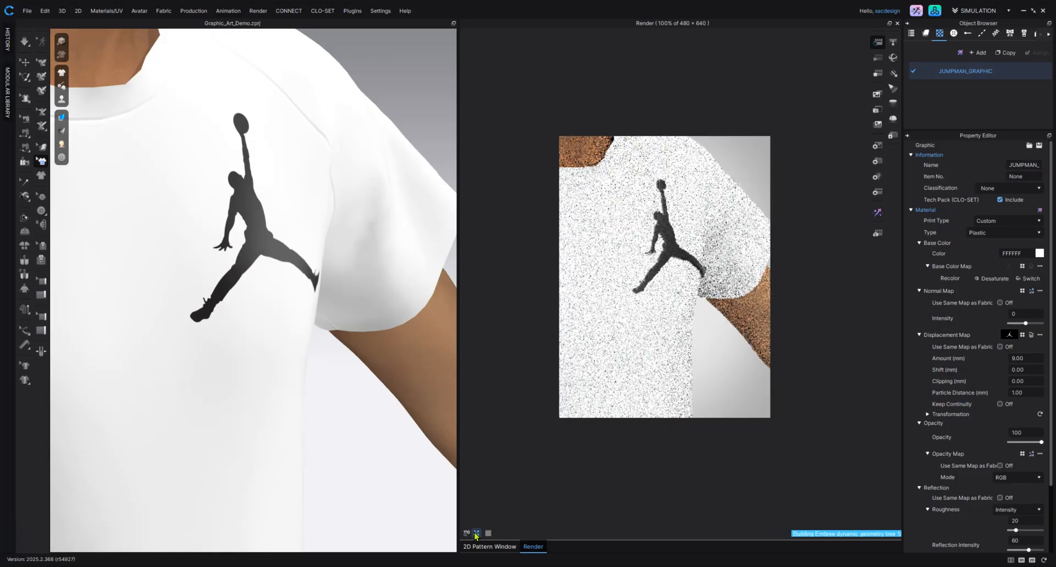
- Set the graphic's displacement shift to -0.5 mm, rerender the chest logo fitted to the render window, and stop the rendering
left_click(477, 533)
left_click(476, 532)
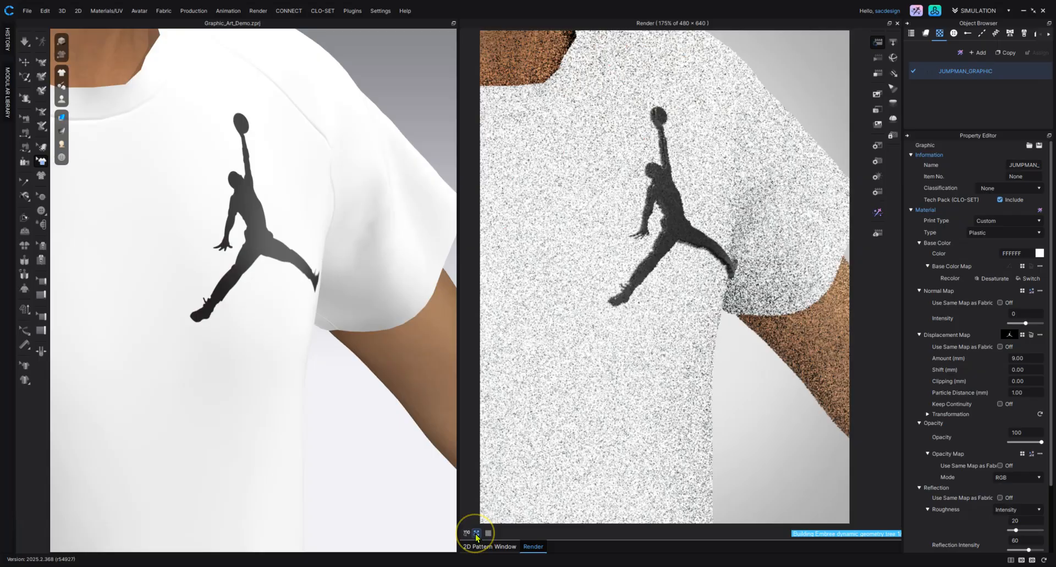
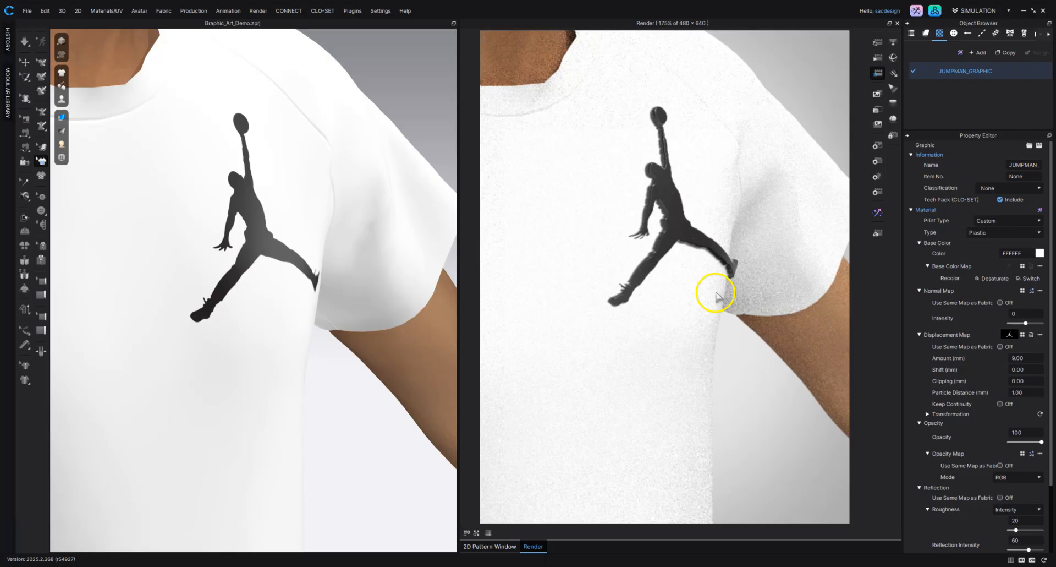
double_click(1030, 371)
key("Return")
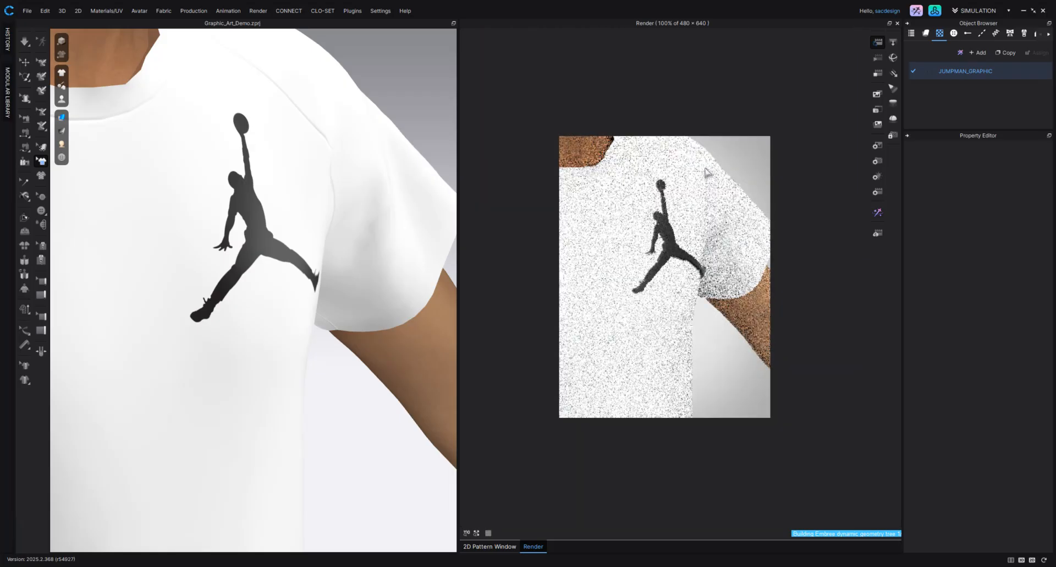
left_click(477, 533)
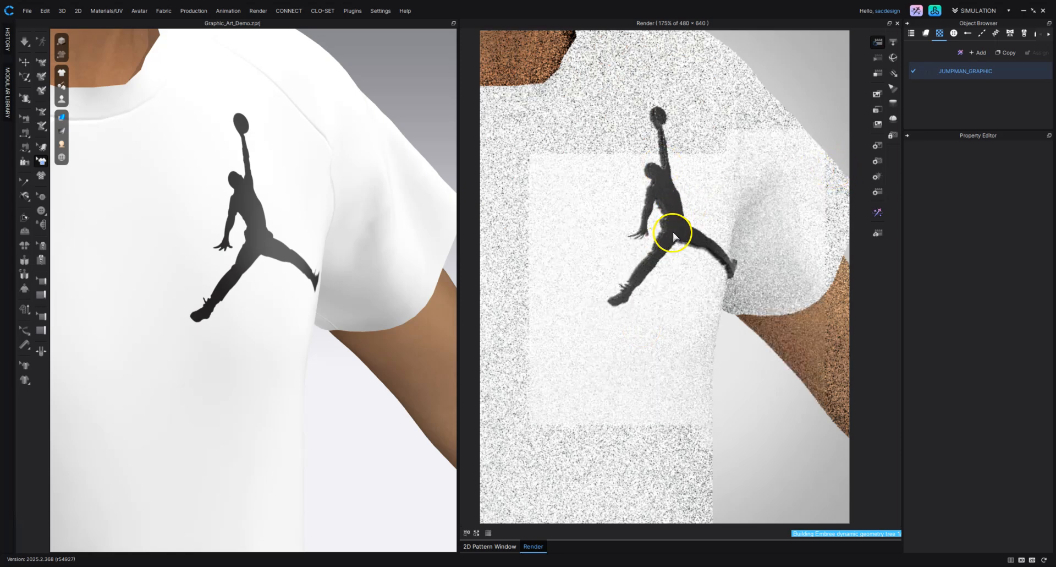
left_click(876, 74)
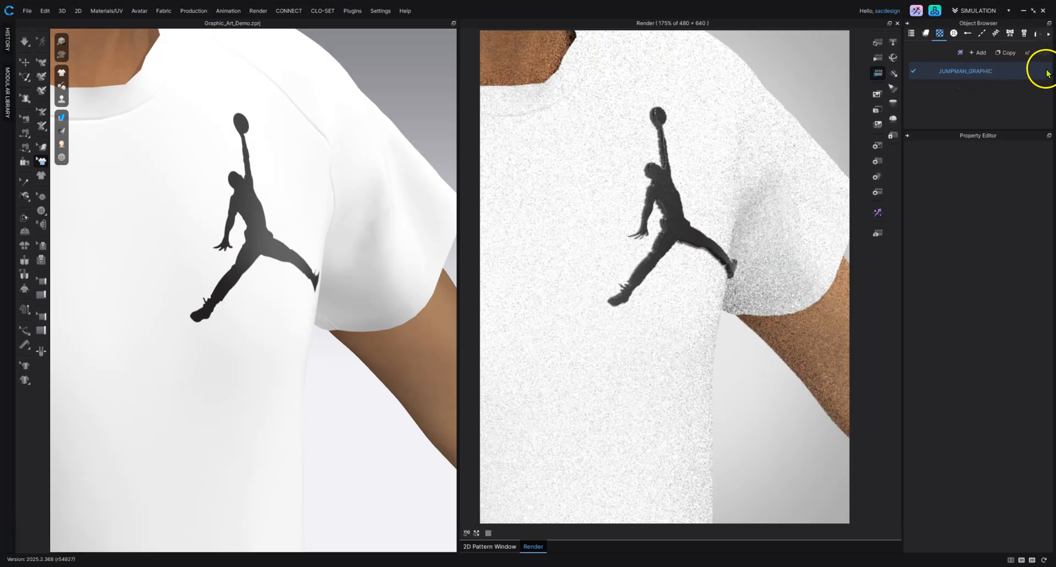
- Set the JUMPMAN_GRAPHIC displacement shift to -2 mm and rerender the logo from the front, stopping it once the image has formed
left_click(1018, 71)
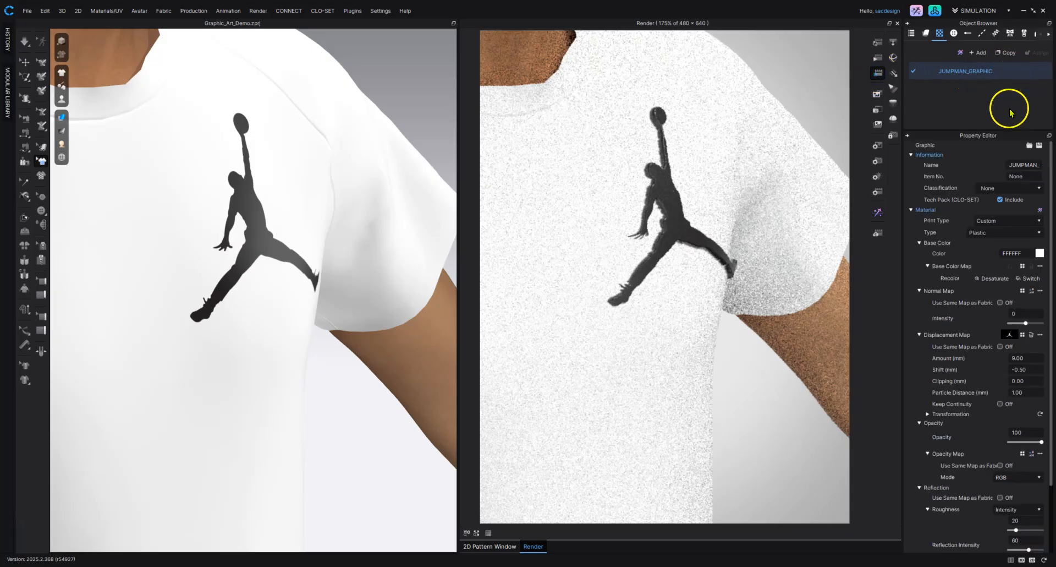
left_click(1041, 368)
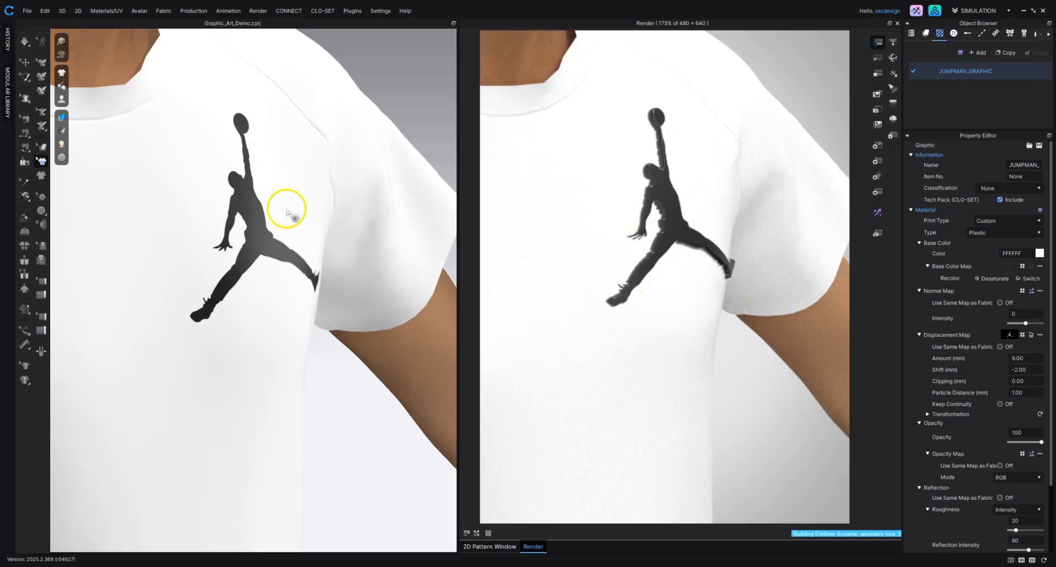
right_click_drag(246, 206, 279, 200)
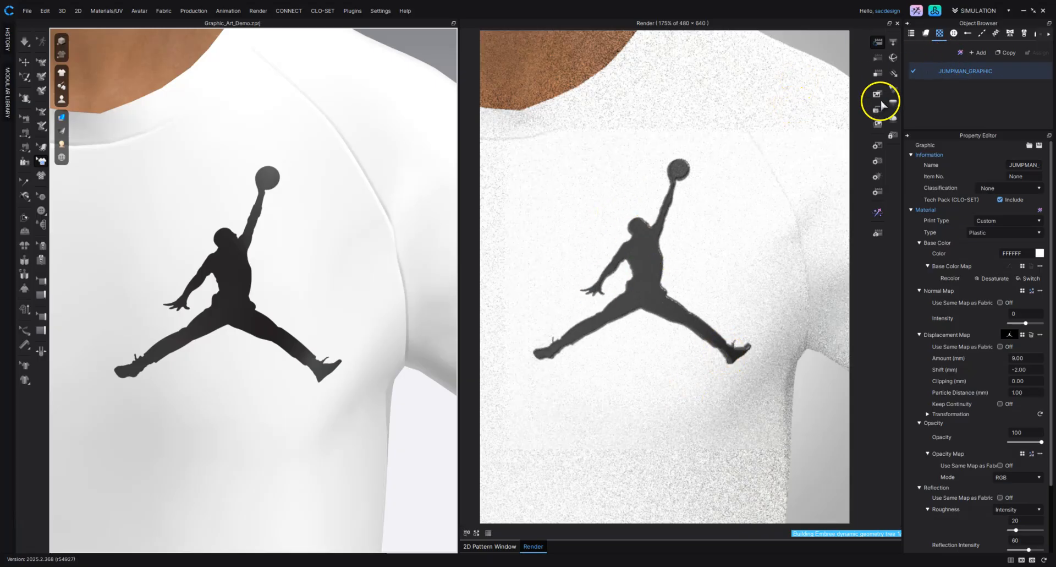
left_click(878, 72)
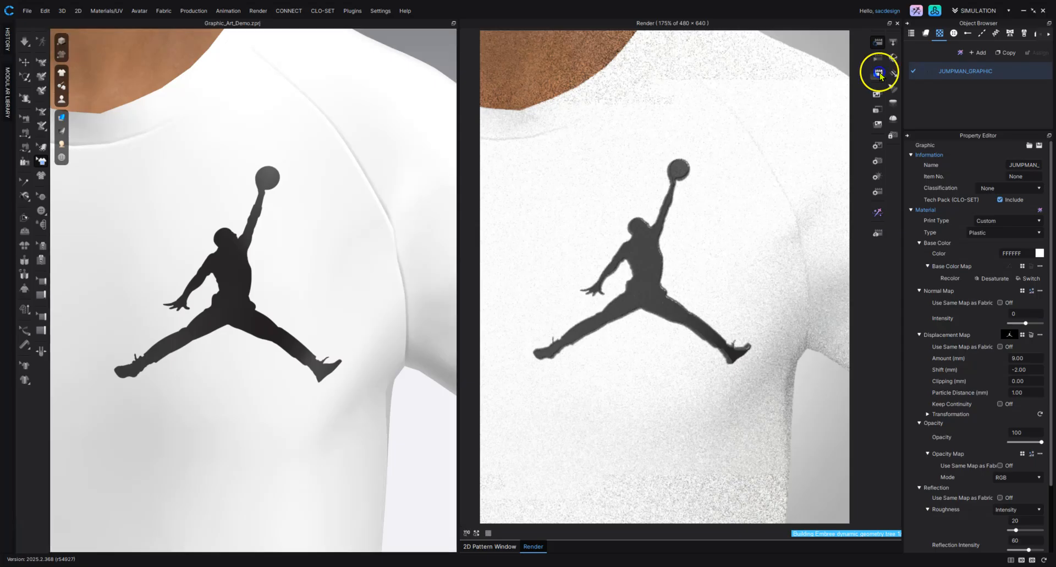
- Set the graphic's displacement amount to 7 mm and shift to -1 mm, and restart the render
left_click(1039, 365)
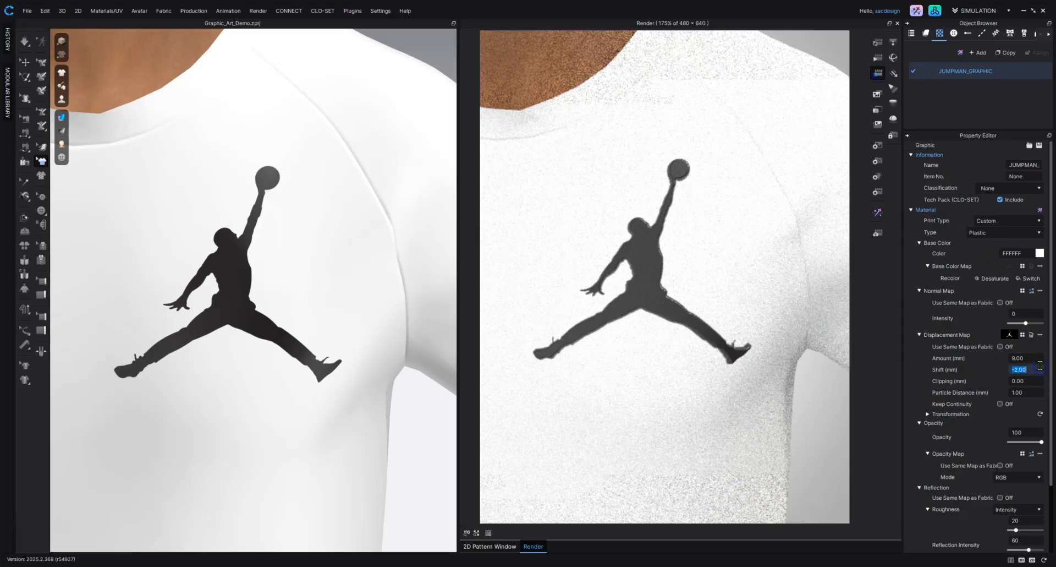
left_click(1030, 357)
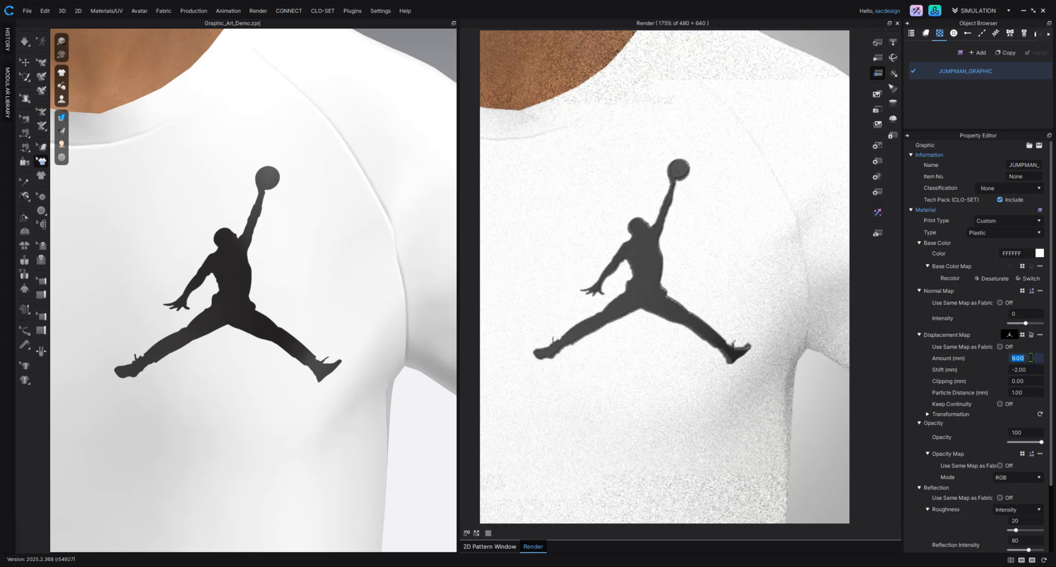
type("7")
left_click(1032, 369)
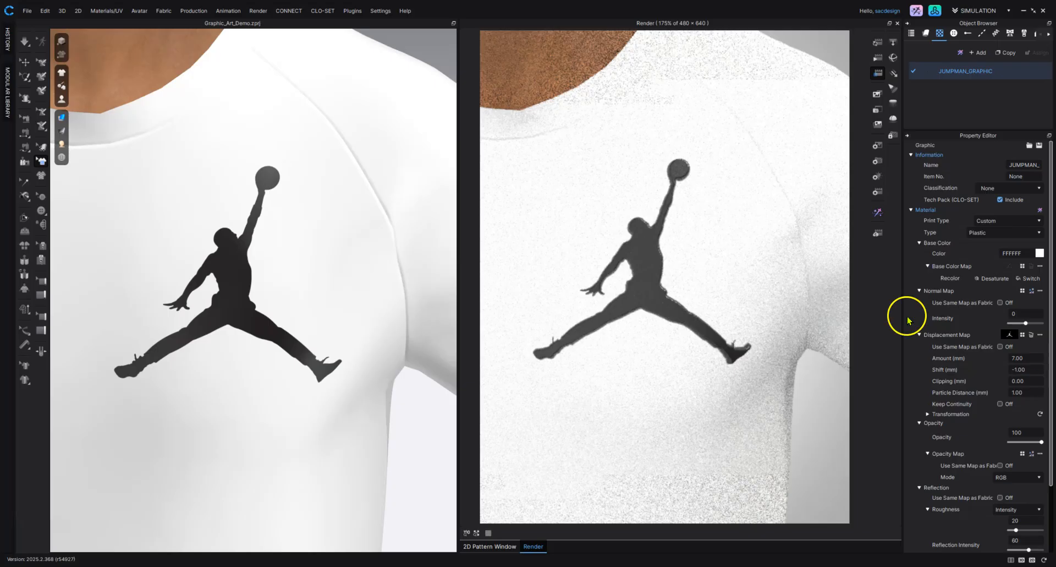
left_click(877, 46)
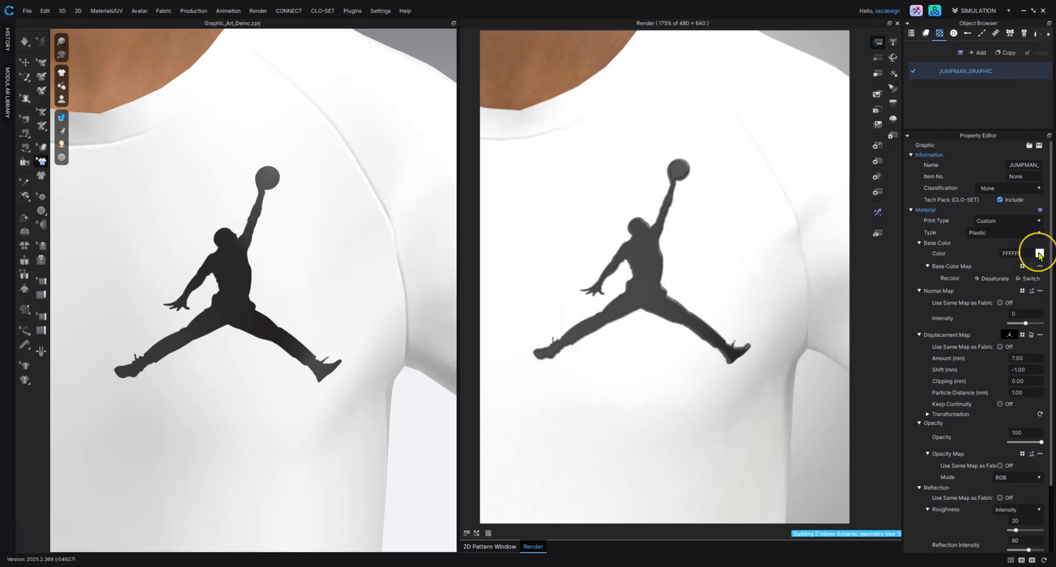
left_click(1040, 254)
left_click(1039, 252)
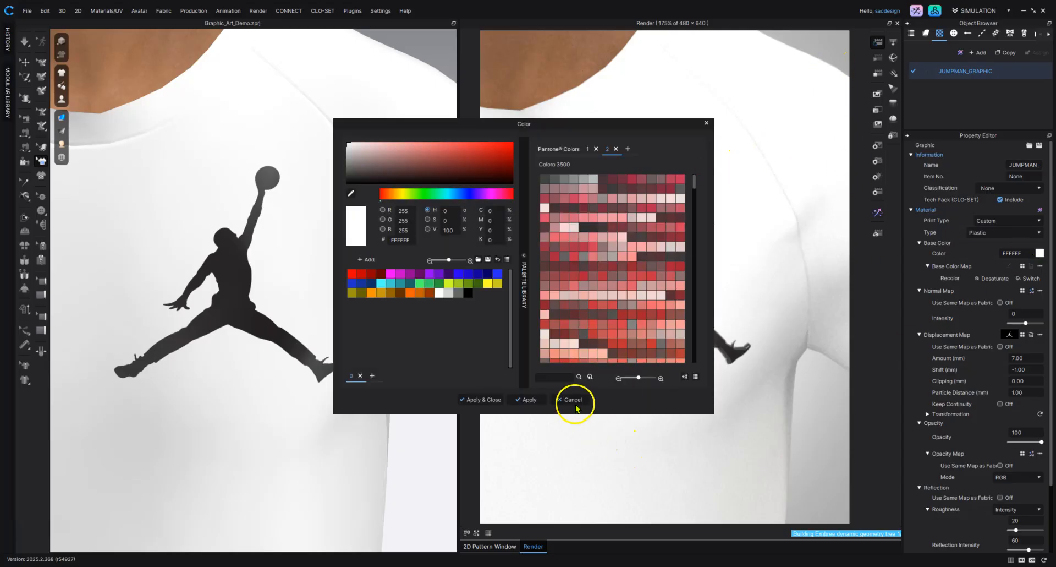
left_click(566, 400)
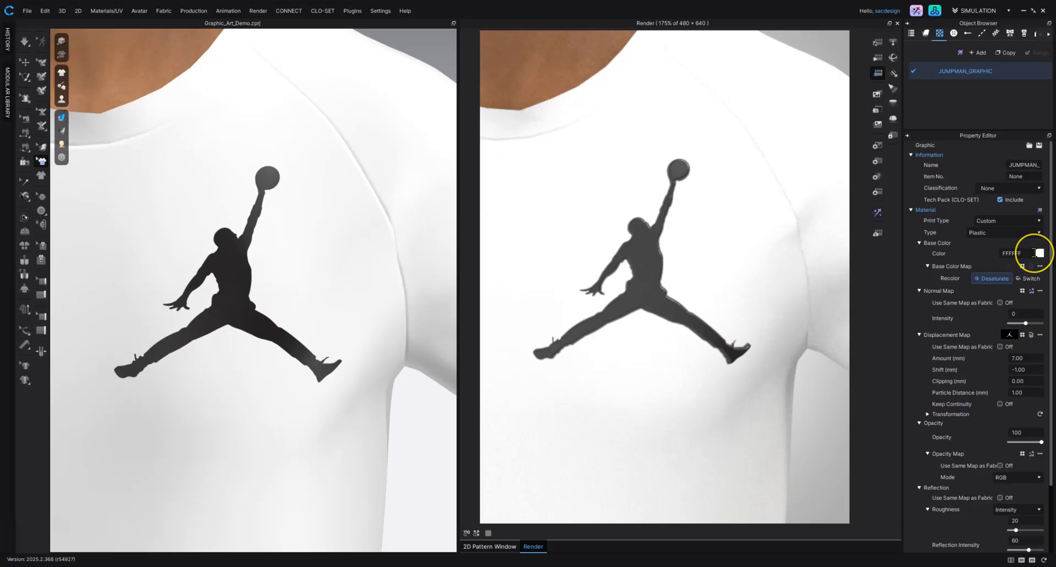
- Desaturate the graphic's base color map and recolor the logo with the Blue 1 swatch
left_click(1034, 252)
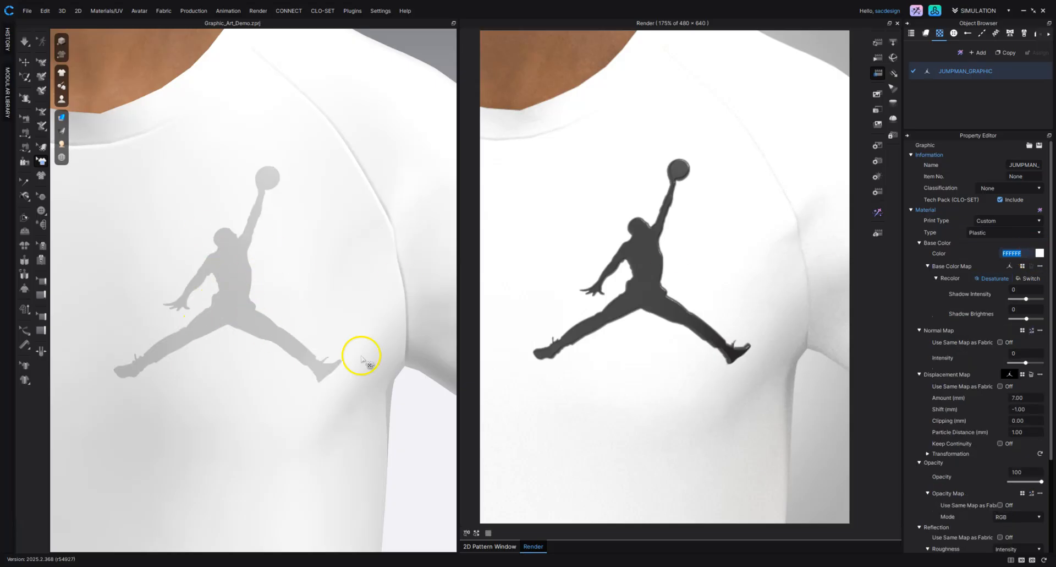
left_click(1040, 252)
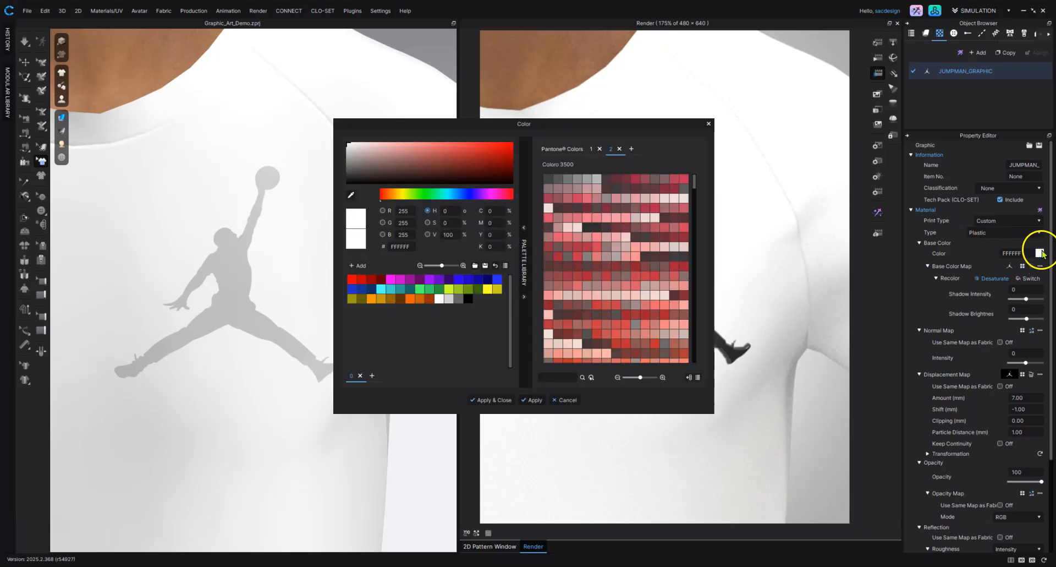
left_click(1016, 252)
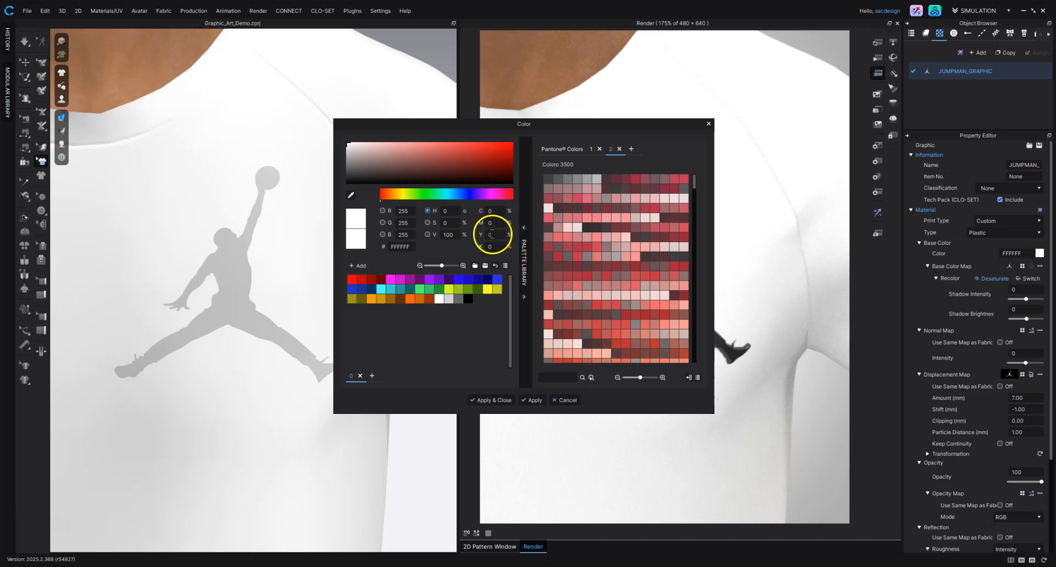
left_click_drag(373, 118, 134, 70)
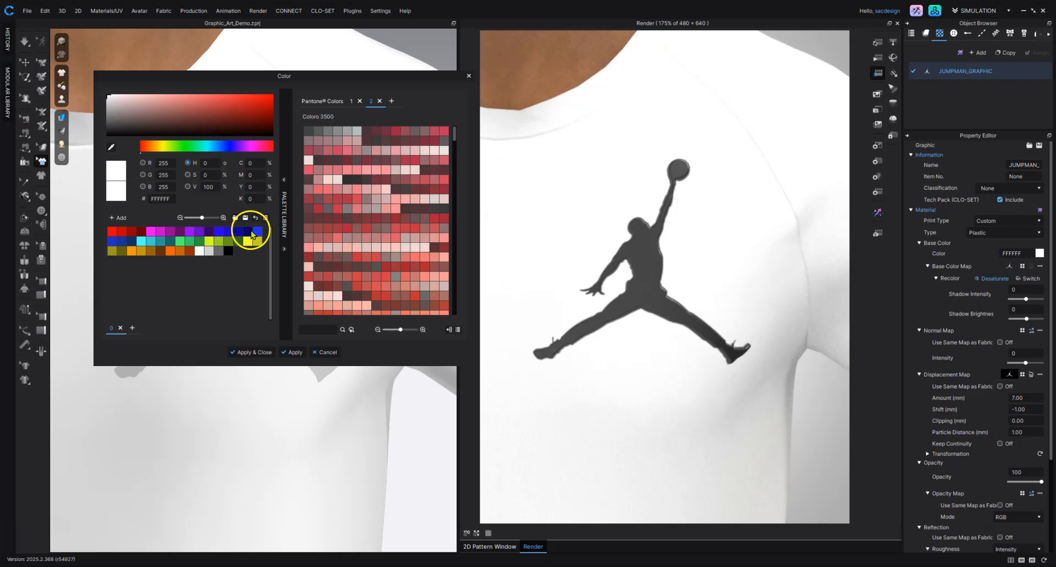
left_click(218, 230)
left_click_drag(240, 77, 299, 160)
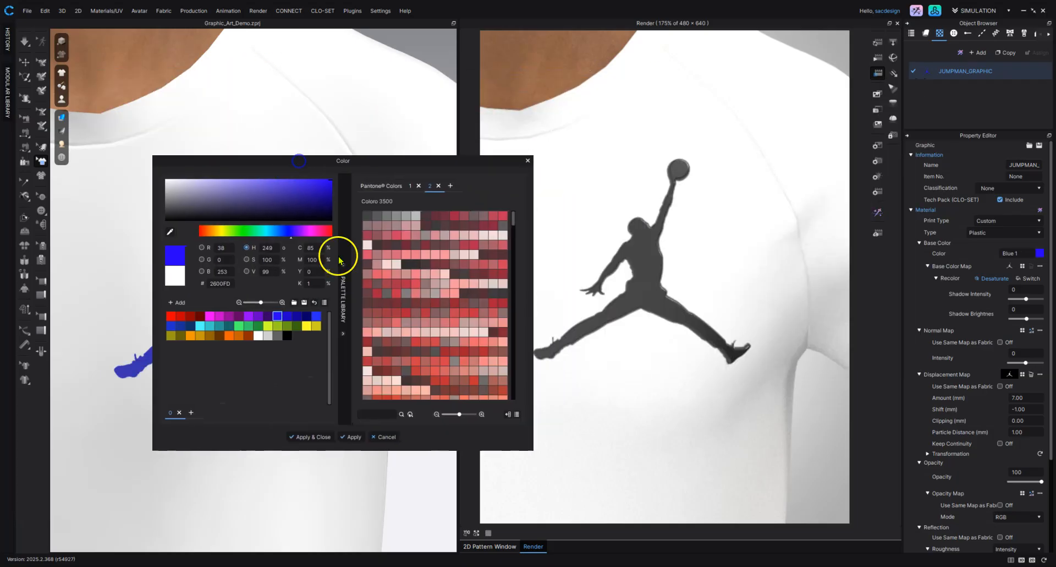
left_click(308, 437)
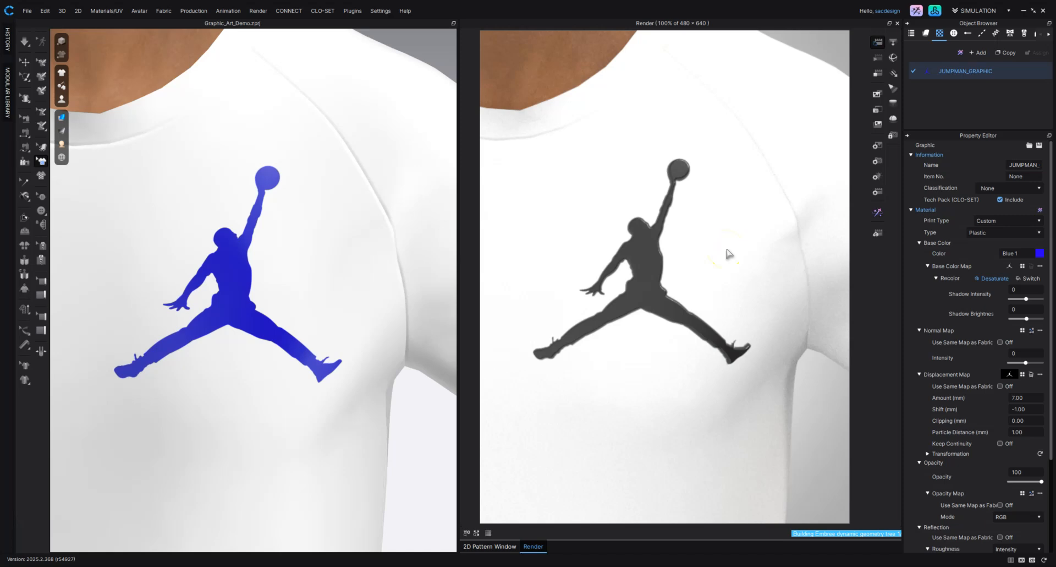
- Render the blue chest logo again, fitted to the render window
left_click(727, 258)
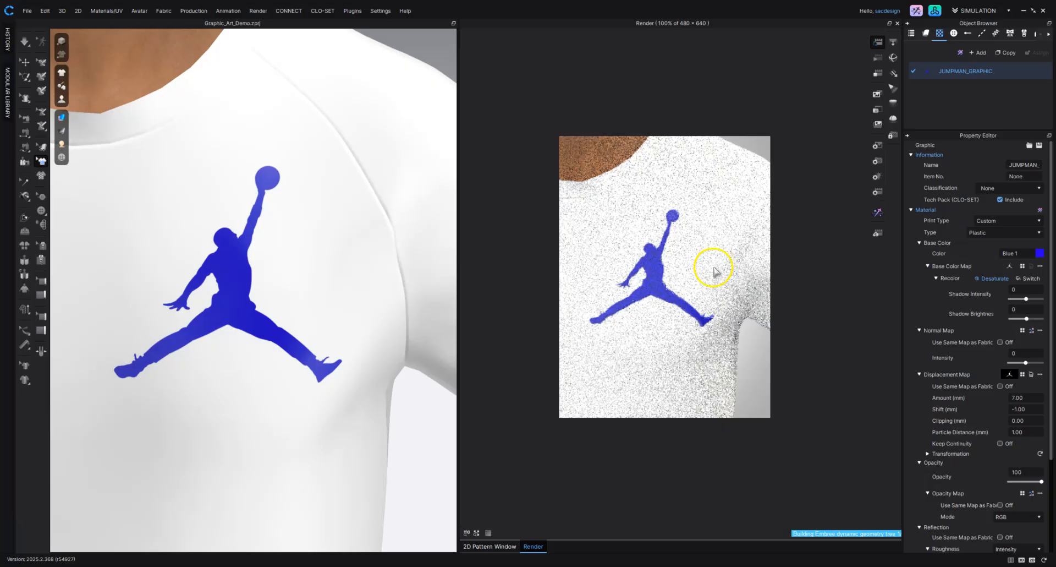
left_click(476, 533)
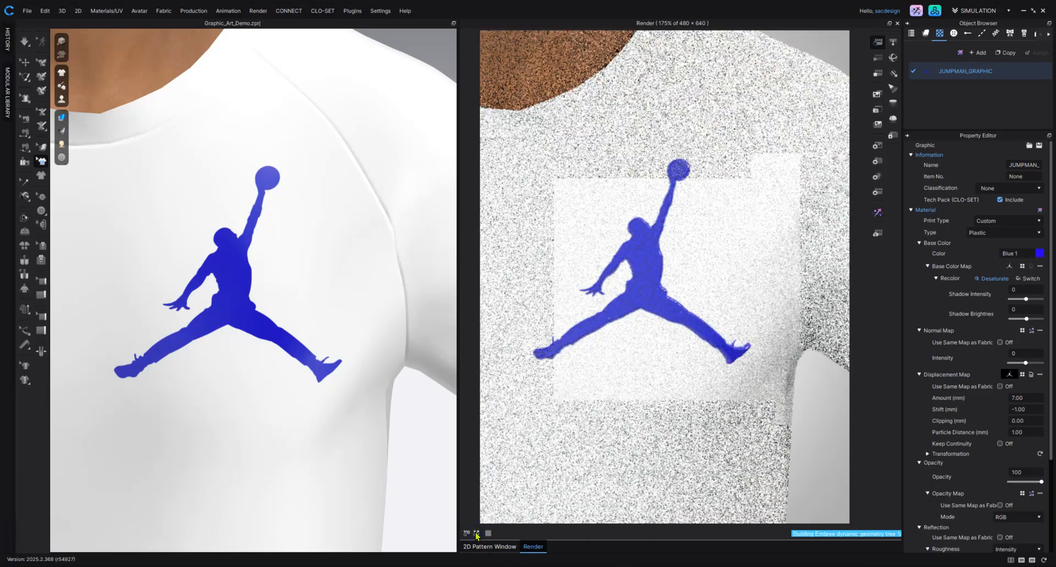
left_click(483, 516)
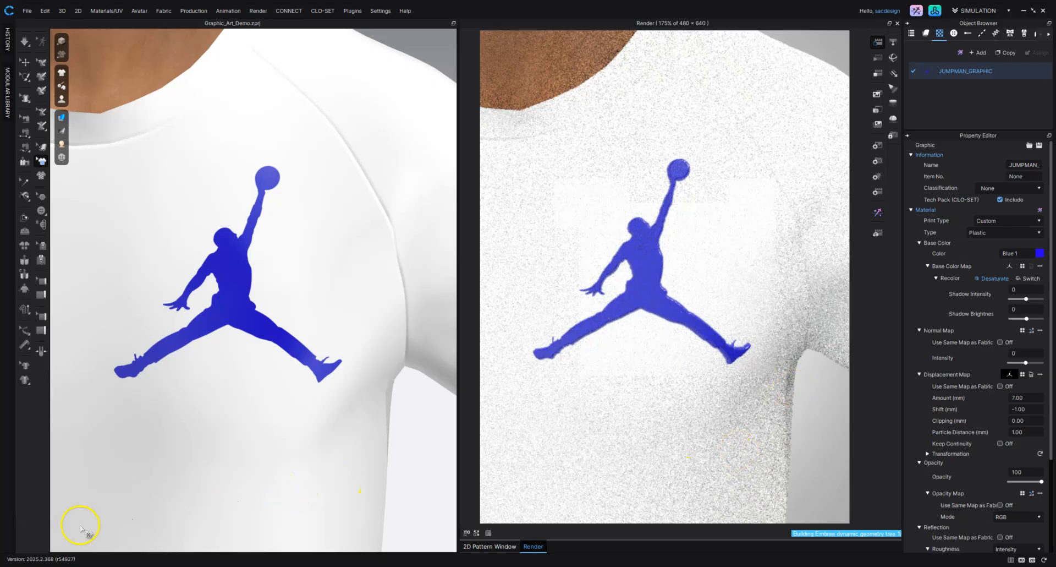
left_click(438, 551)
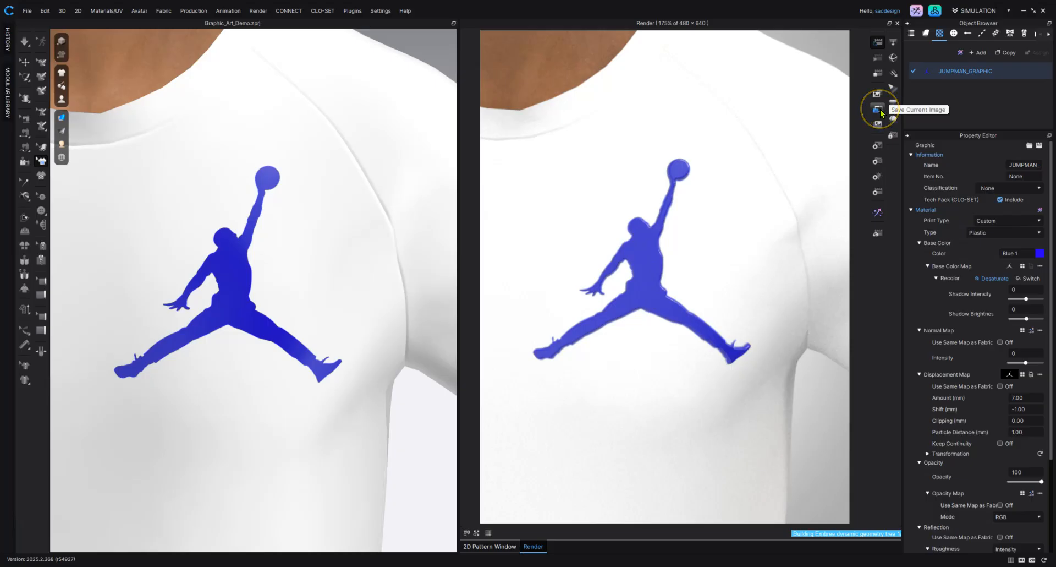
- Save the current render as a PNG image named JUMPMAN_DETAIL in the SIMPLE GRAPHICS folder inside DEMO's demo files
left_click(878, 111)
left_click(880, 108)
left_click(873, 99)
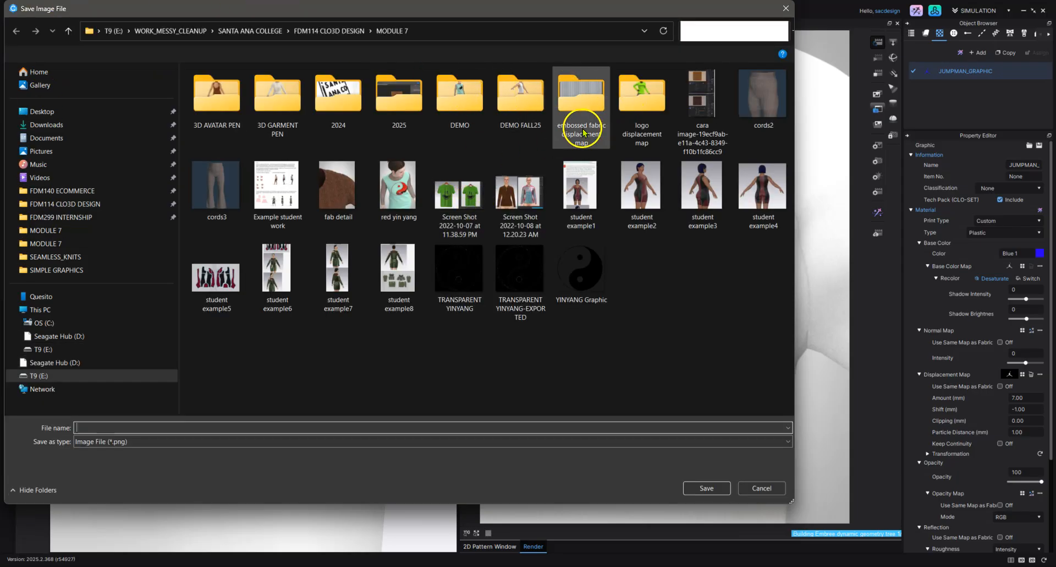
double_click(463, 105)
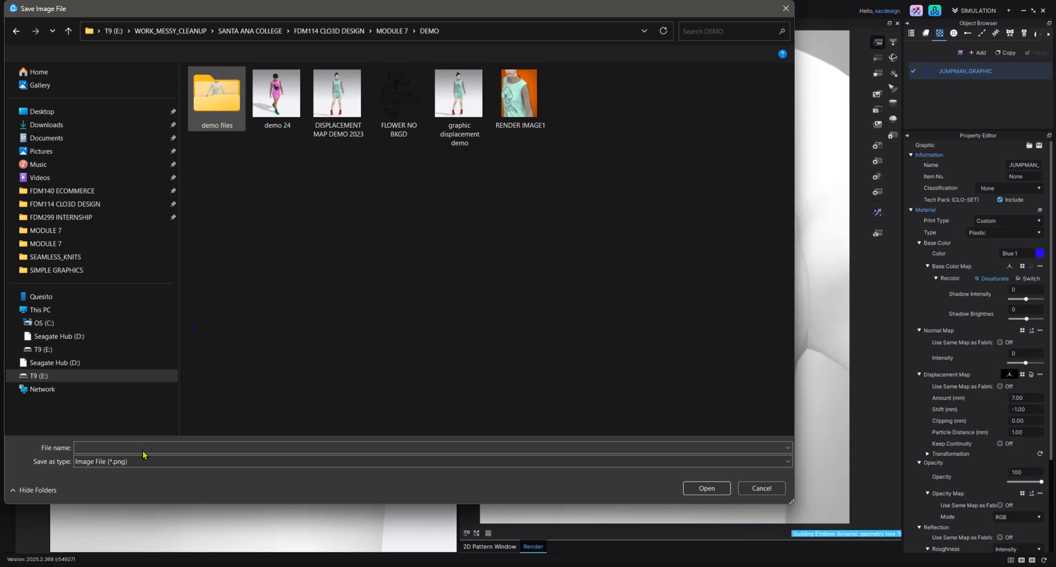
left_click(162, 448)
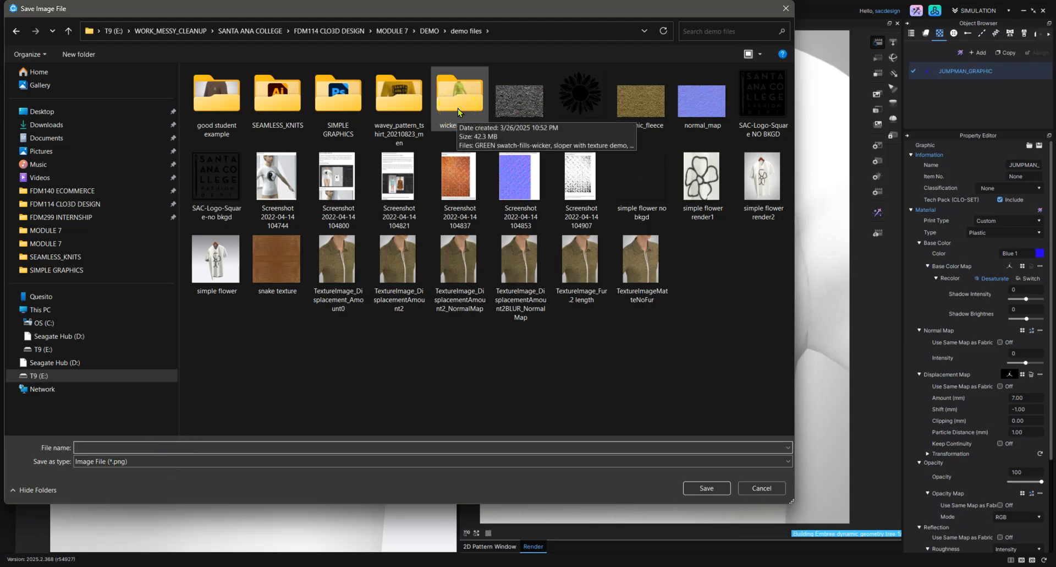
type("JUMPMAN_DETAIL")
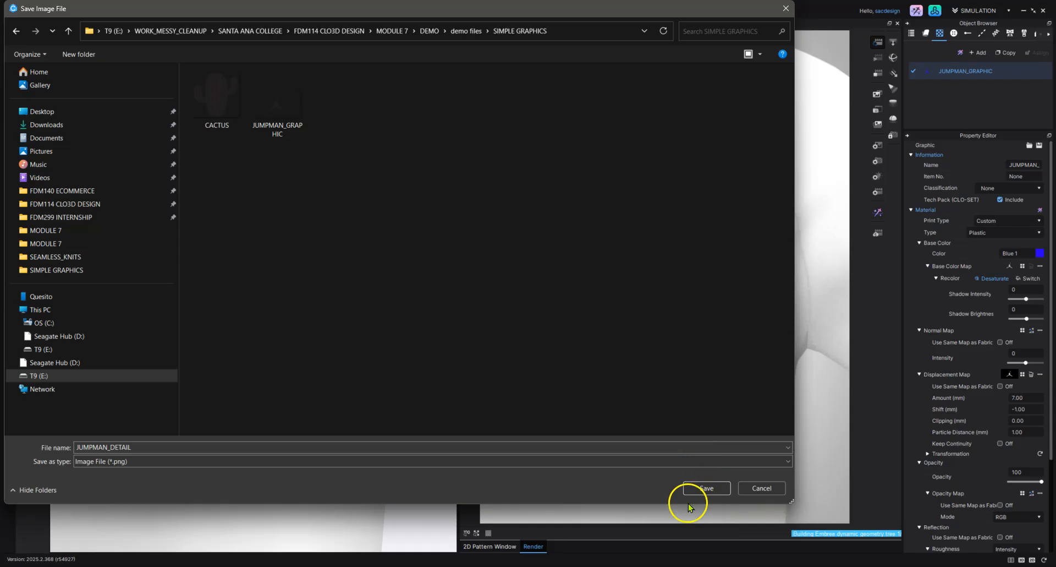
left_click(724, 491)
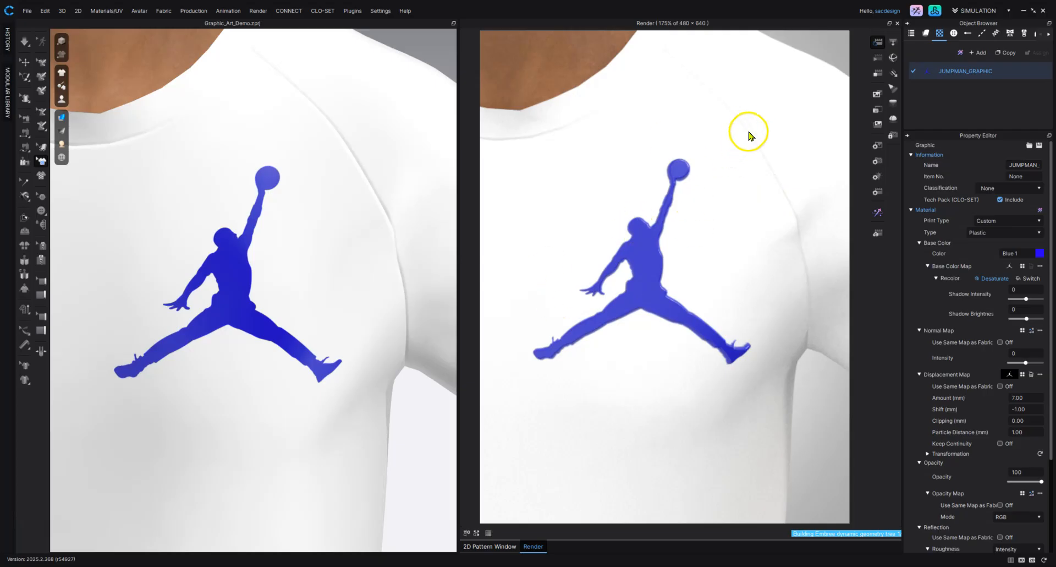
- Close the Render window and return to the 2D Pattern Window
left_click(484, 547)
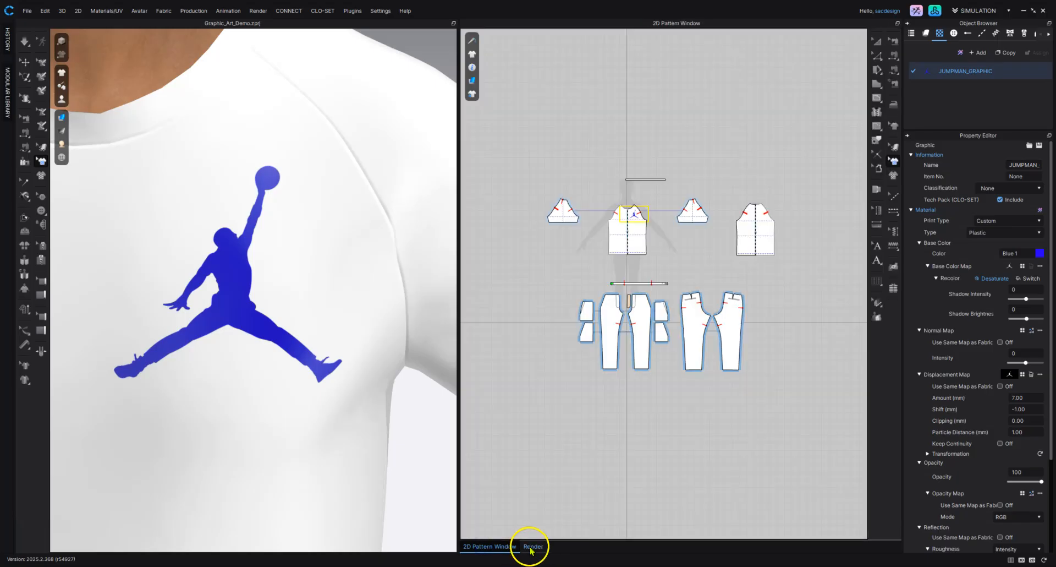
left_click(541, 546)
left_click(484, 546)
left_click(535, 546)
left_click(897, 23)
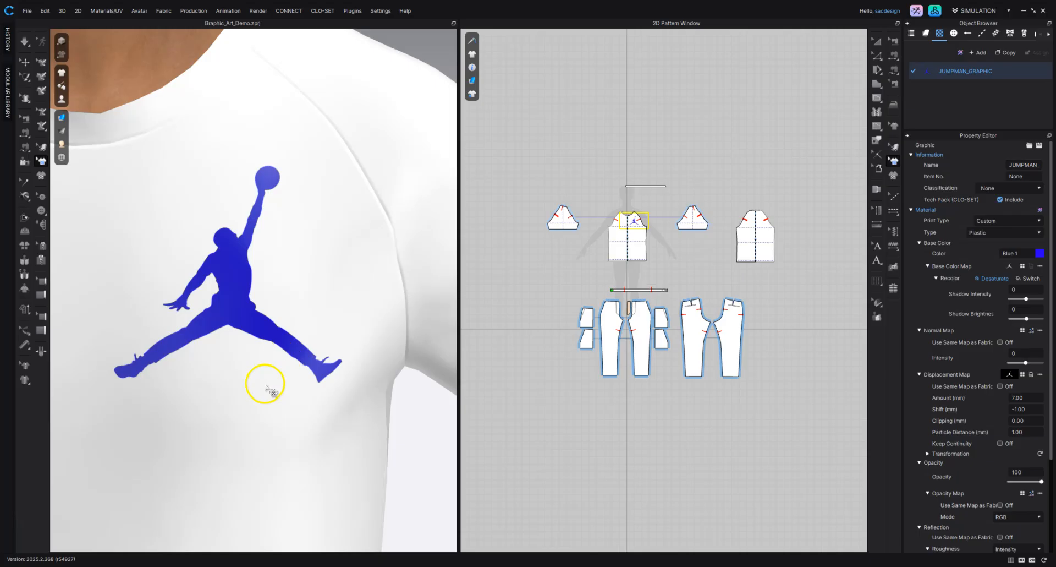
- Frame the full avatar from the front in the 3D window to examine the logo on the shirt
scroll(267, 385, "down", 10)
right_click_drag(270, 394, 356, 314)
middle_click_drag(303, 289, 298, 305)
right_click_drag(310, 309, 297, 301)
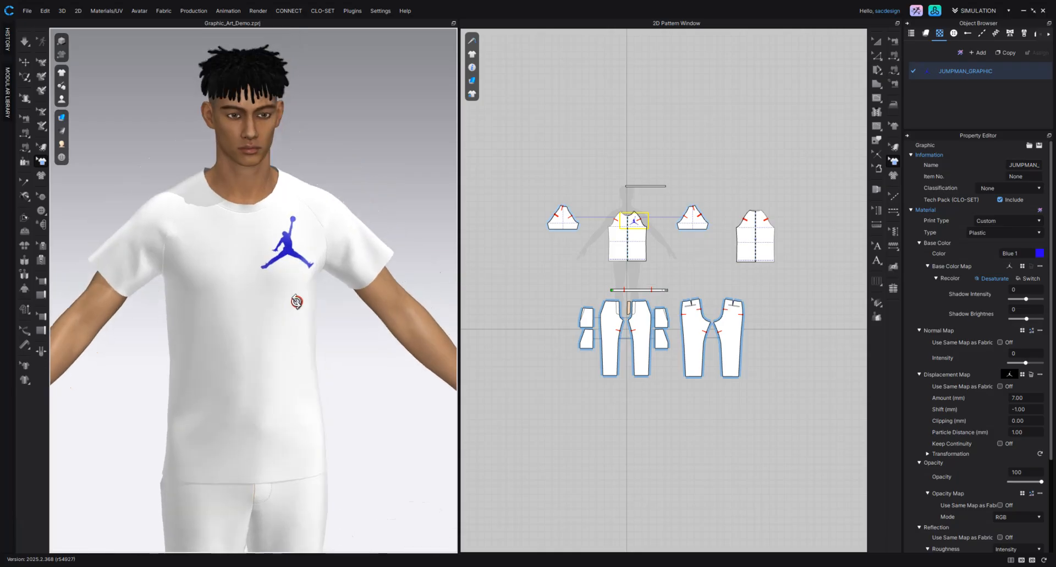
scroll(297, 281, "down", 5)
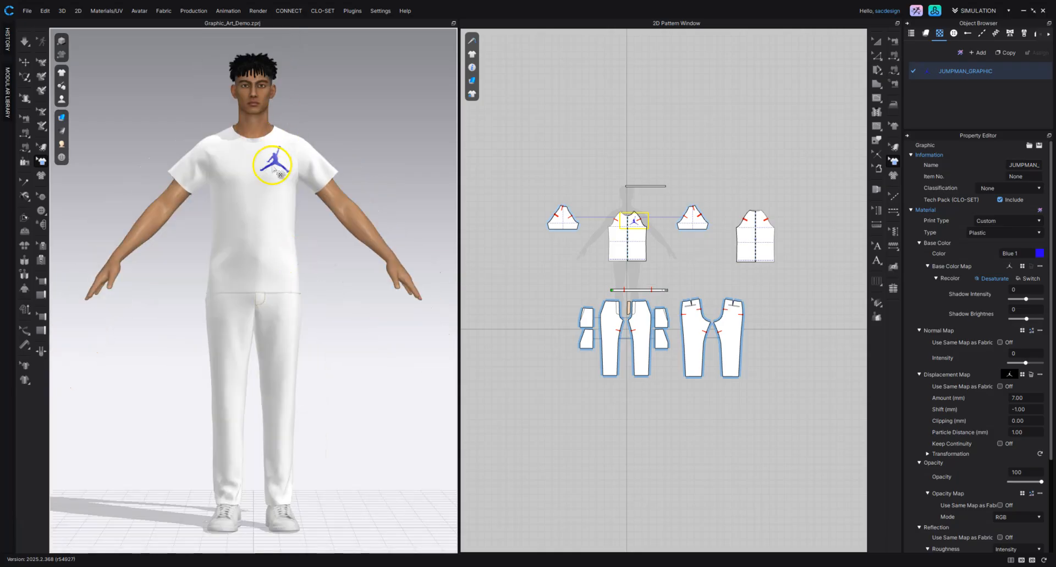
scroll(277, 165, "up", 2)
scroll(277, 160, "down", 3)
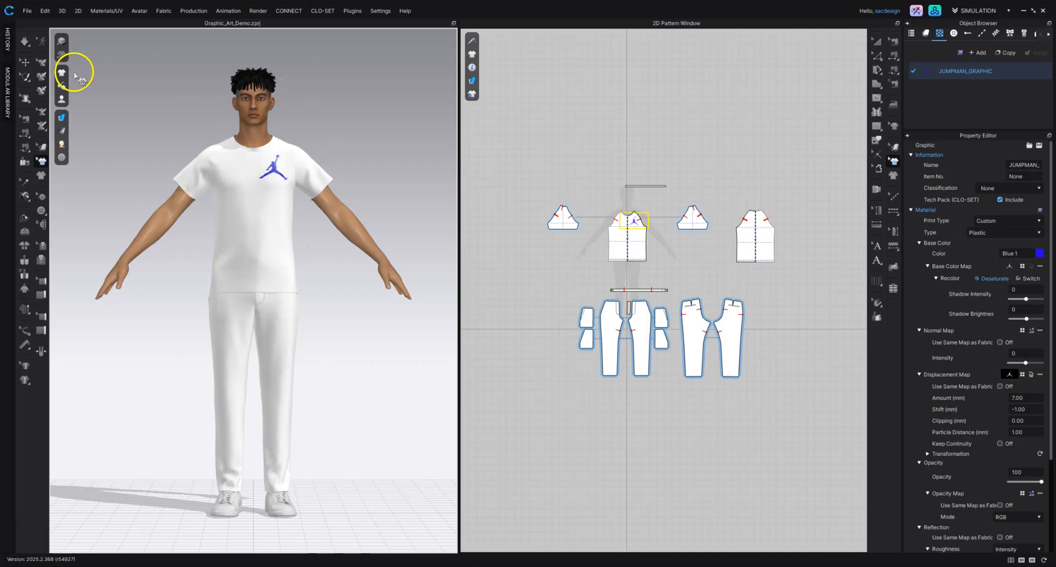
- Take a snapshot of the 3D window as a PNG named Graphic_Art_Demo_JUMPMAN in SIMPLE GRAPHICS within MODULE 7's DEMO demo files
left_click(26, 12)
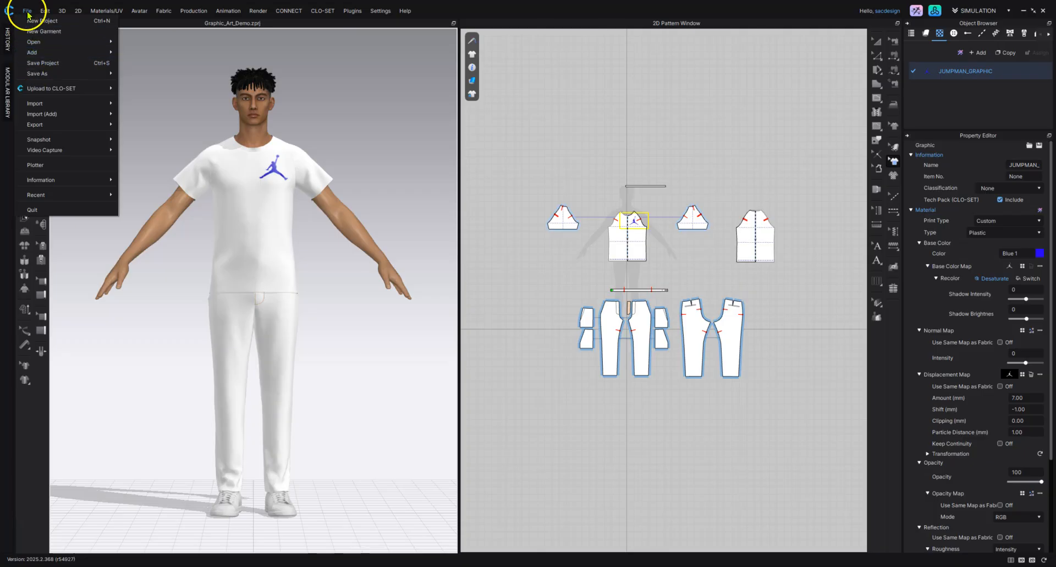
mouse_move(59, 141)
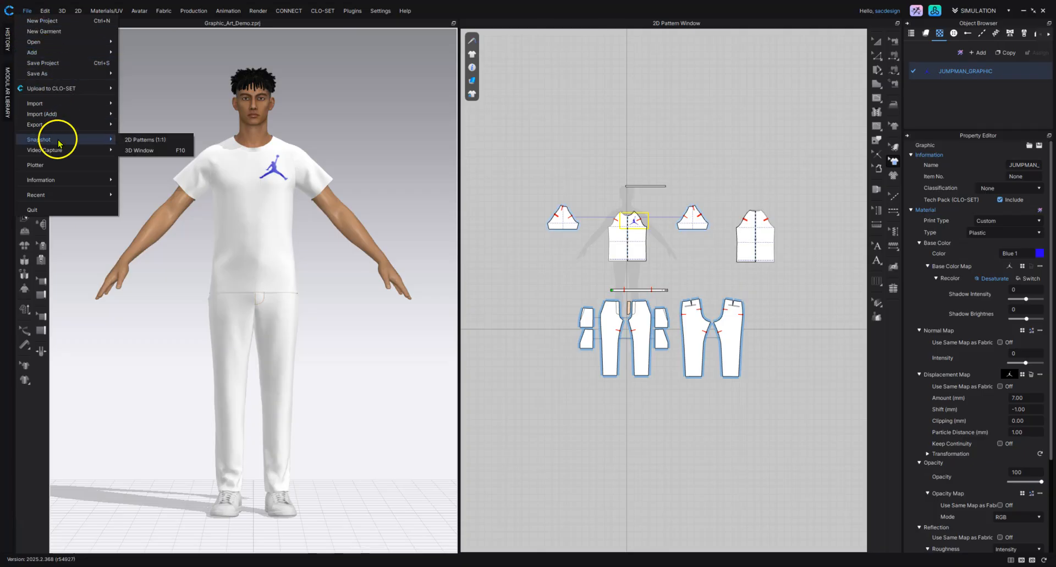
left_click(154, 153)
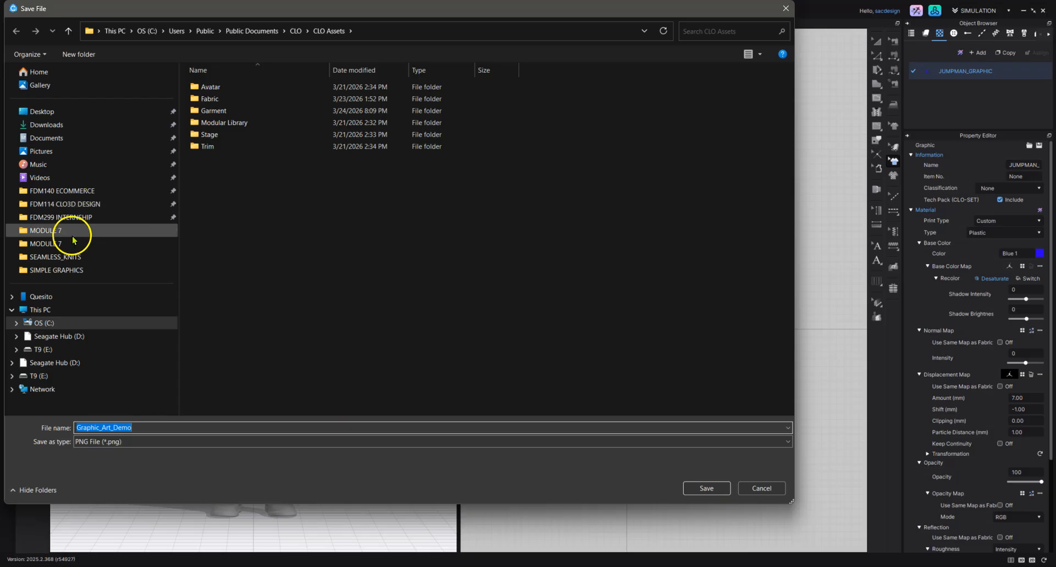
left_click(94, 204)
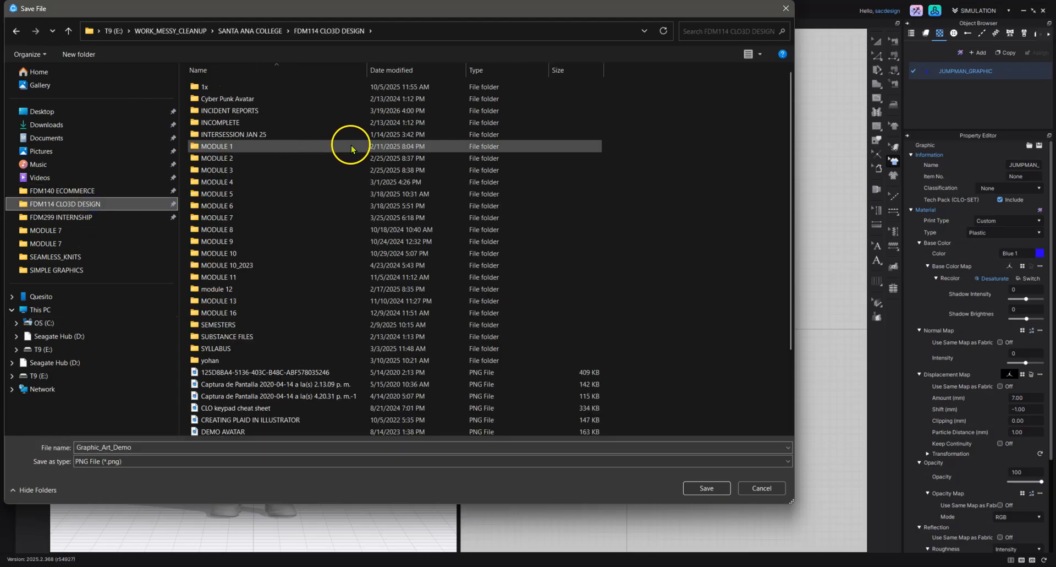
left_click(256, 219)
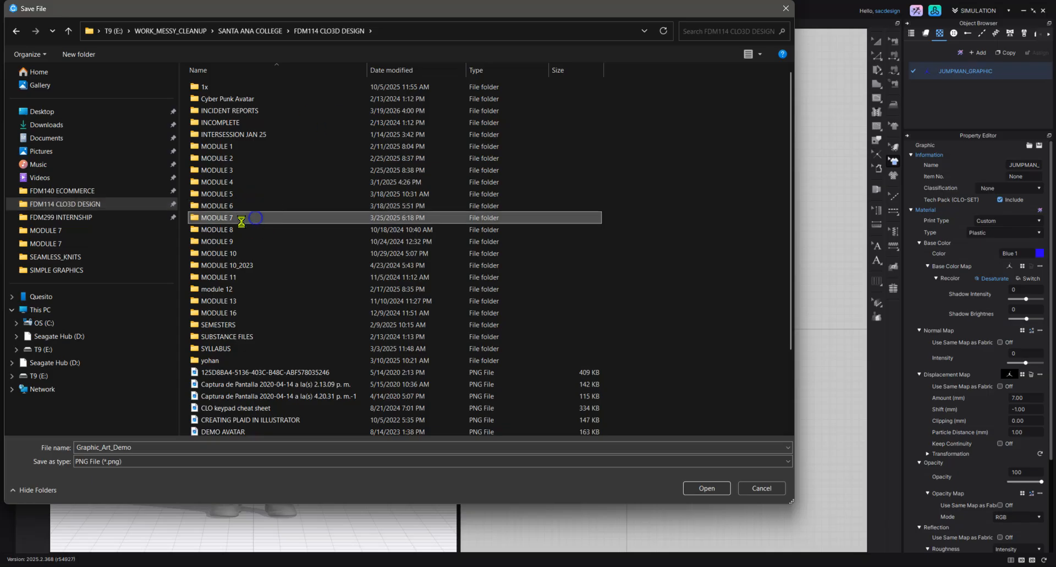
double_click(295, 217)
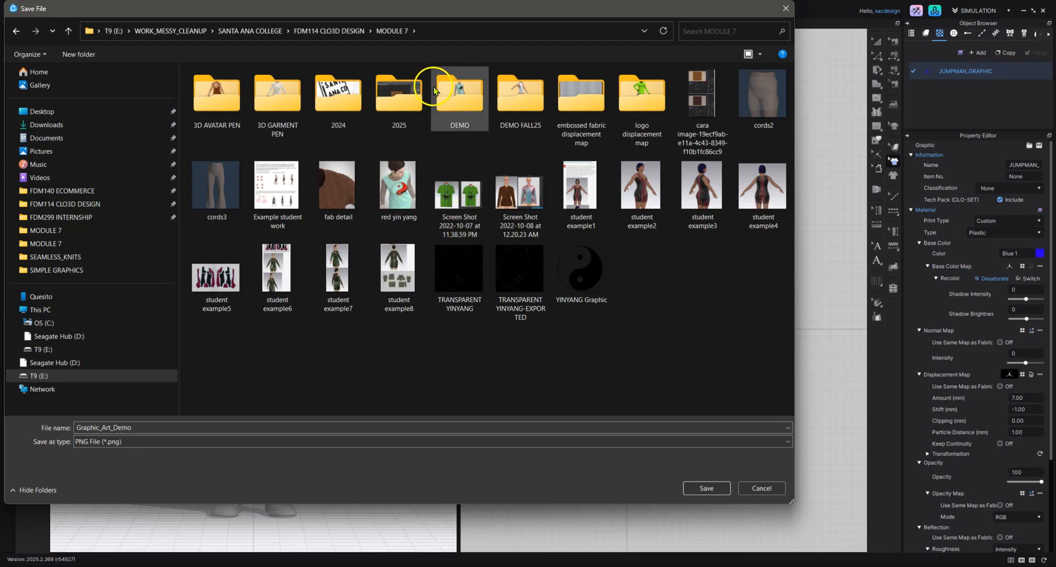
double_click(469, 96)
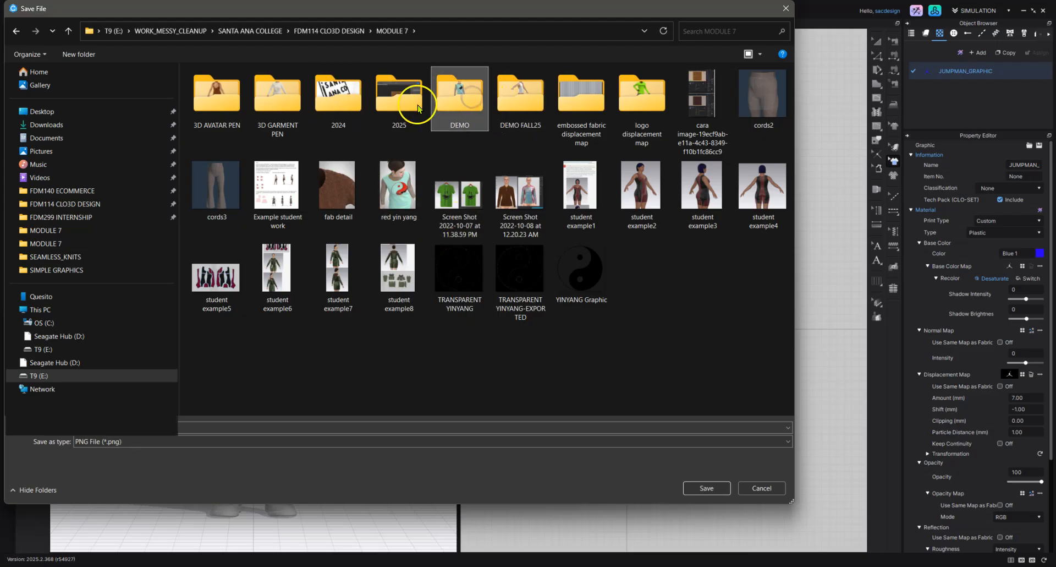
left_click(240, 93)
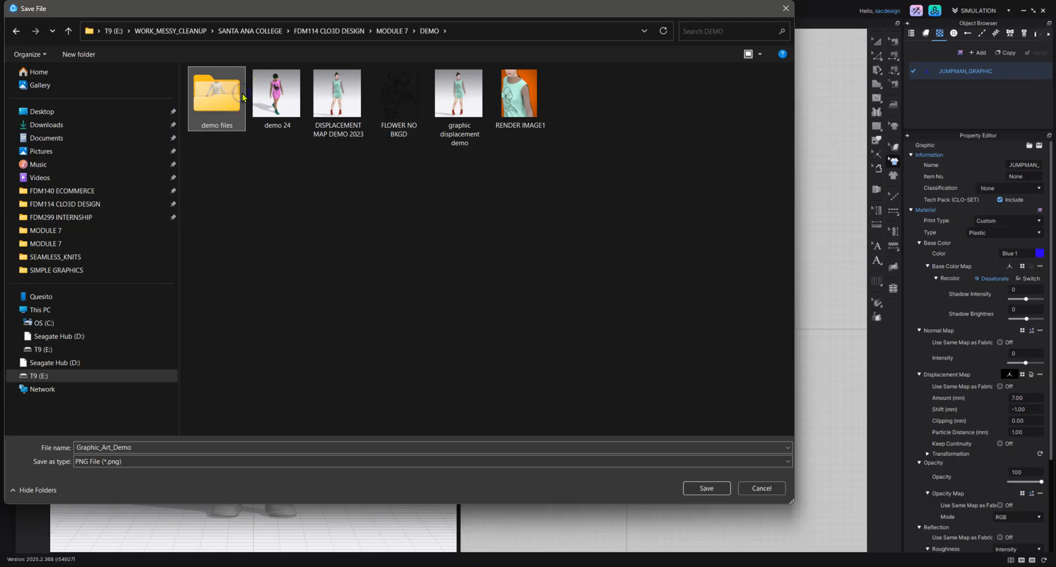
double_click(242, 98)
left_click(327, 96)
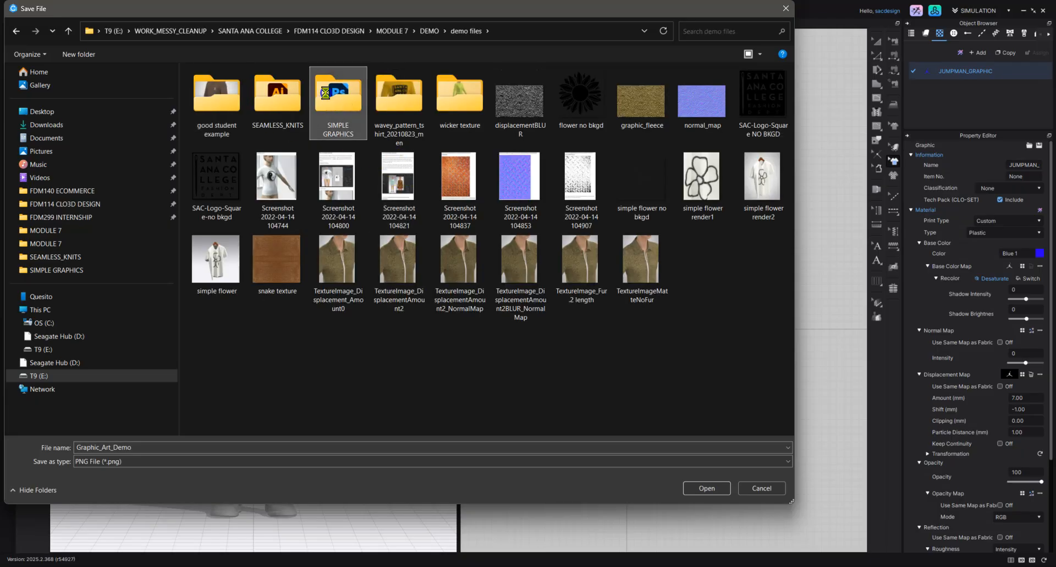
left_click(250, 445)
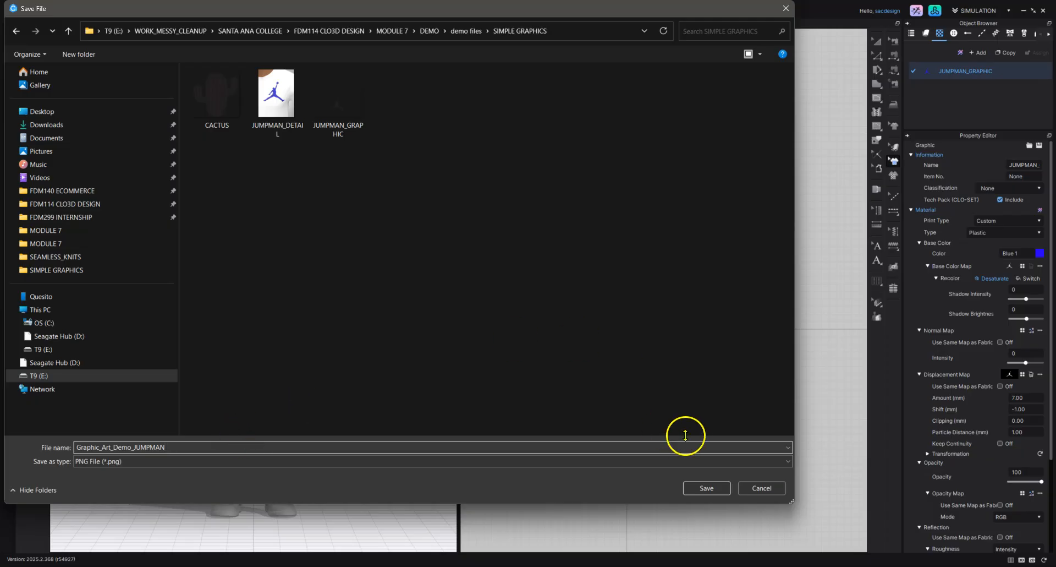
left_click(706, 488)
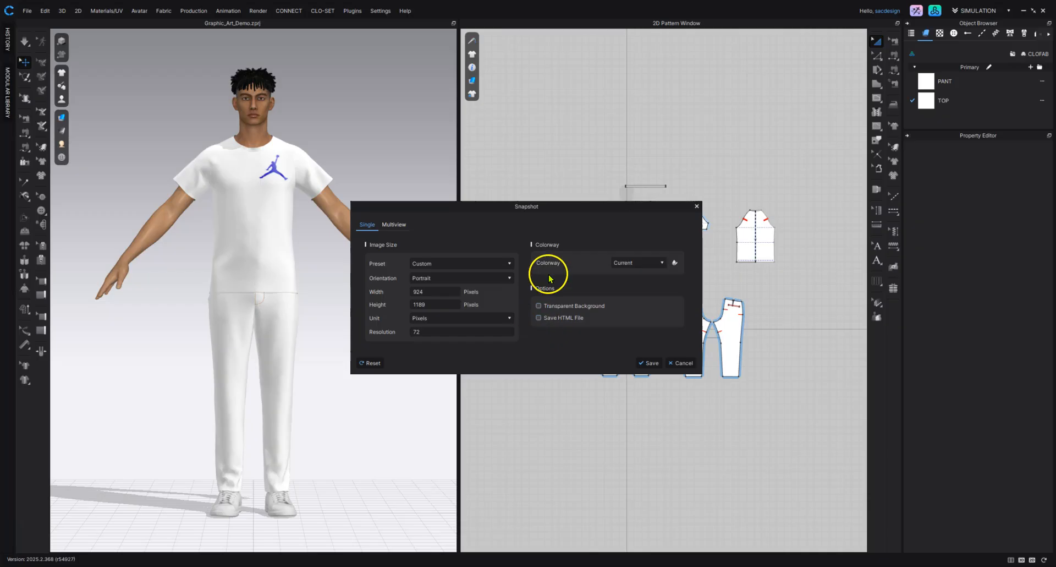
- Set the single-view snapshot's resolution to 100 and save the image
double_click(481, 331)
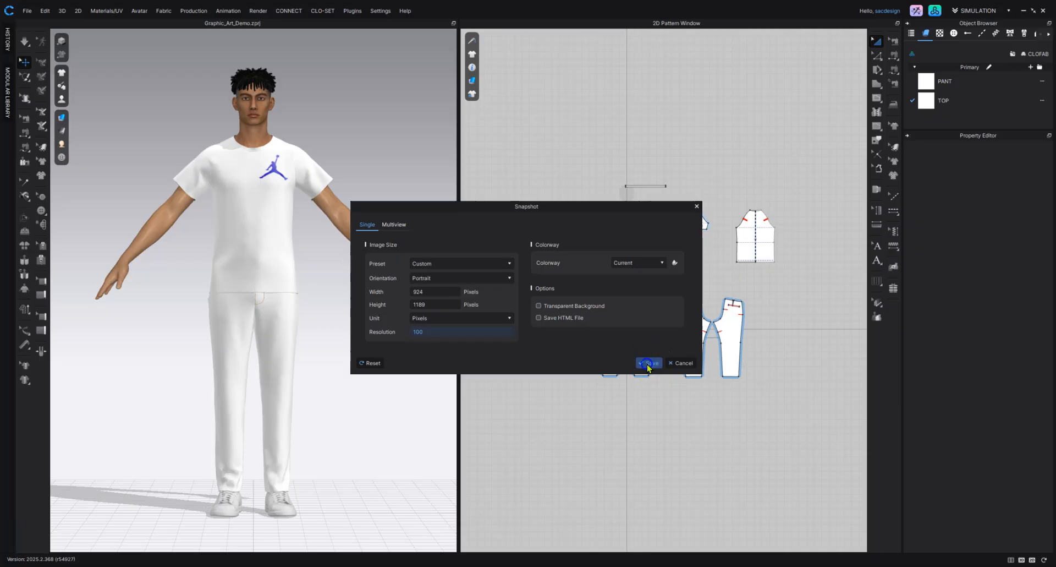
left_click(589, 403)
left_click(648, 362)
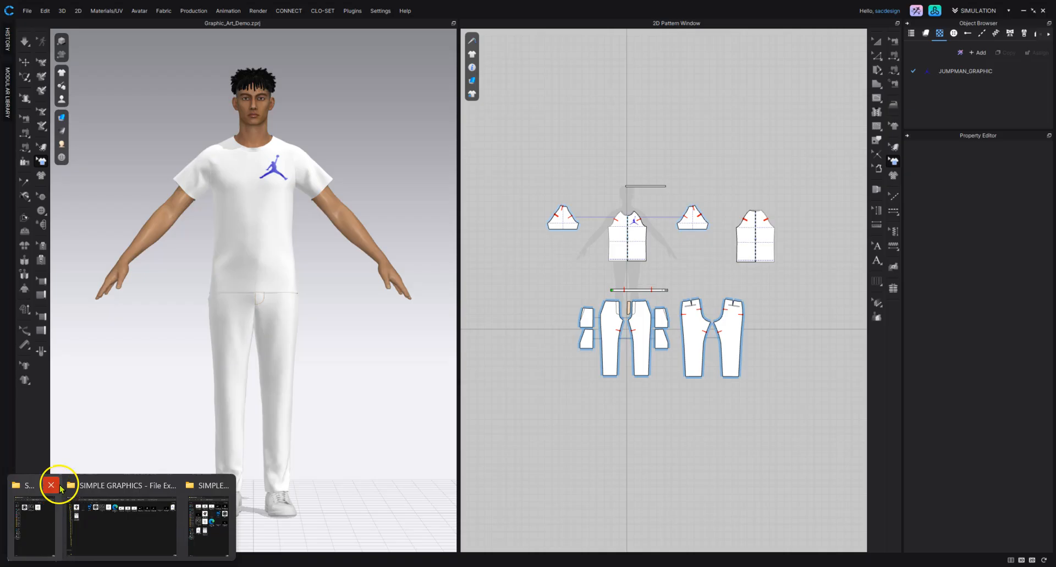
- Close the two surplus SIMPLE GRAPHICS windows in File Explorer and bring the remaining one to the front
left_click(52, 485)
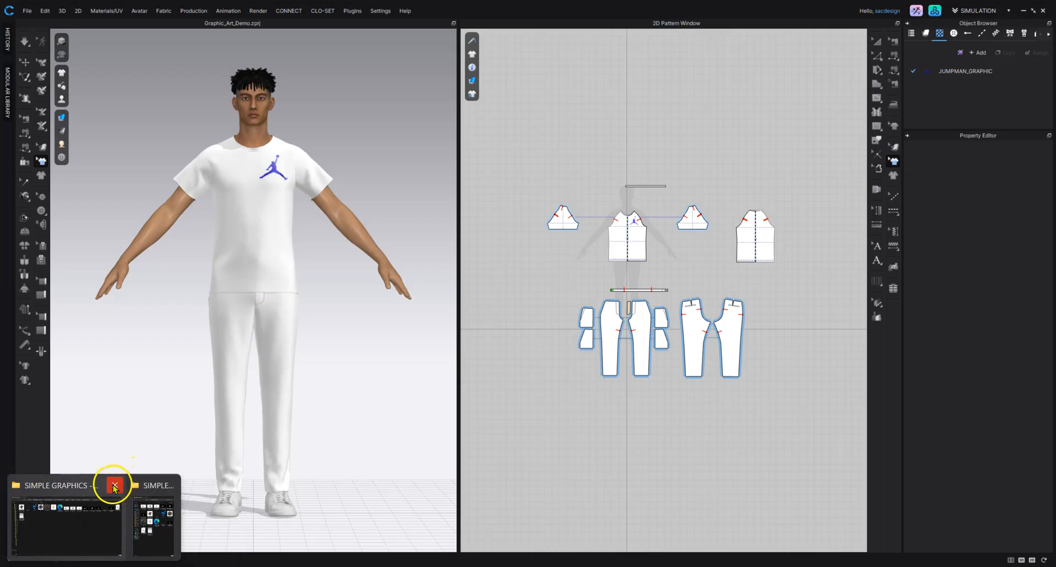
left_click(114, 487)
left_click(61, 486)
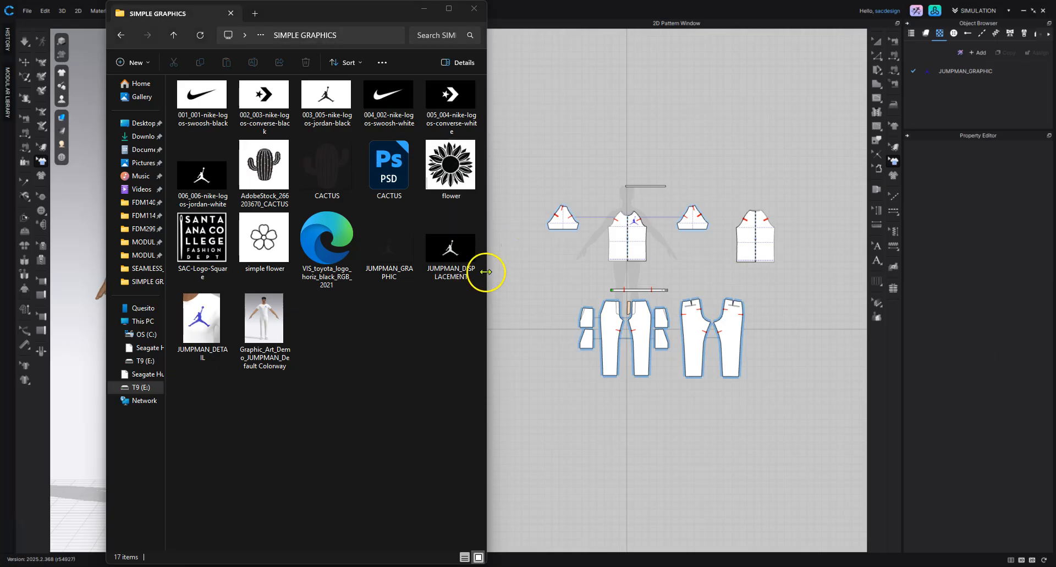
- Open the JUMPMAN_DETAIL image from the SIMPLE GRAPHICS folder and move its viewer clear of the folder's files
left_click(199, 320)
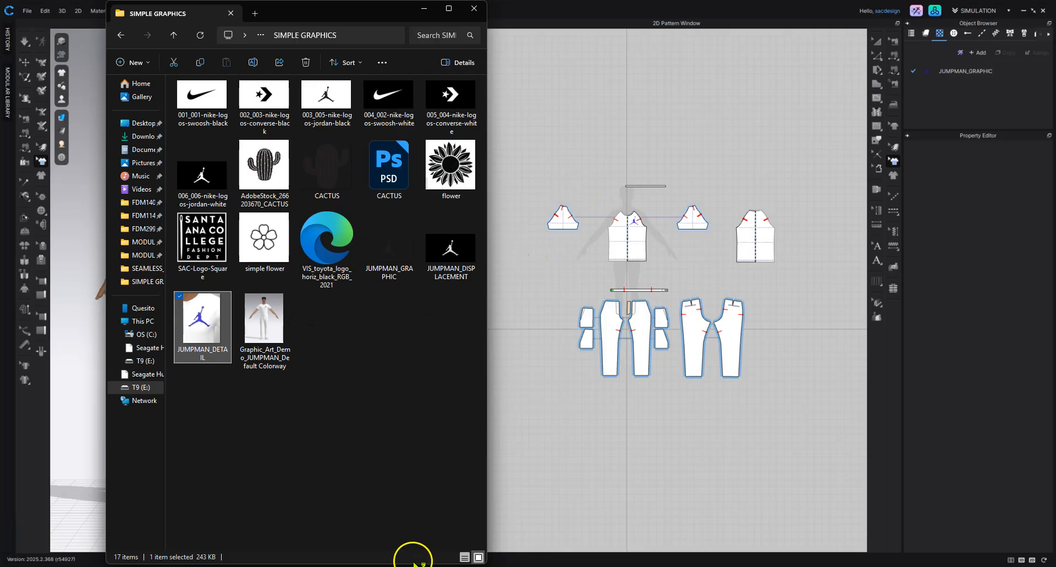
left_click(513, 415)
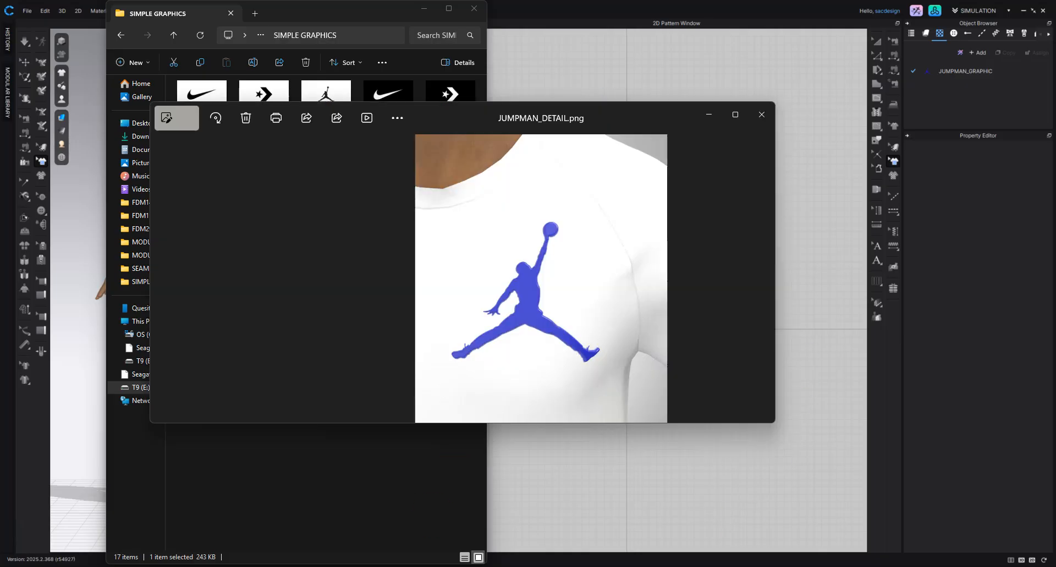
left_click_drag(523, 111, 724, 57)
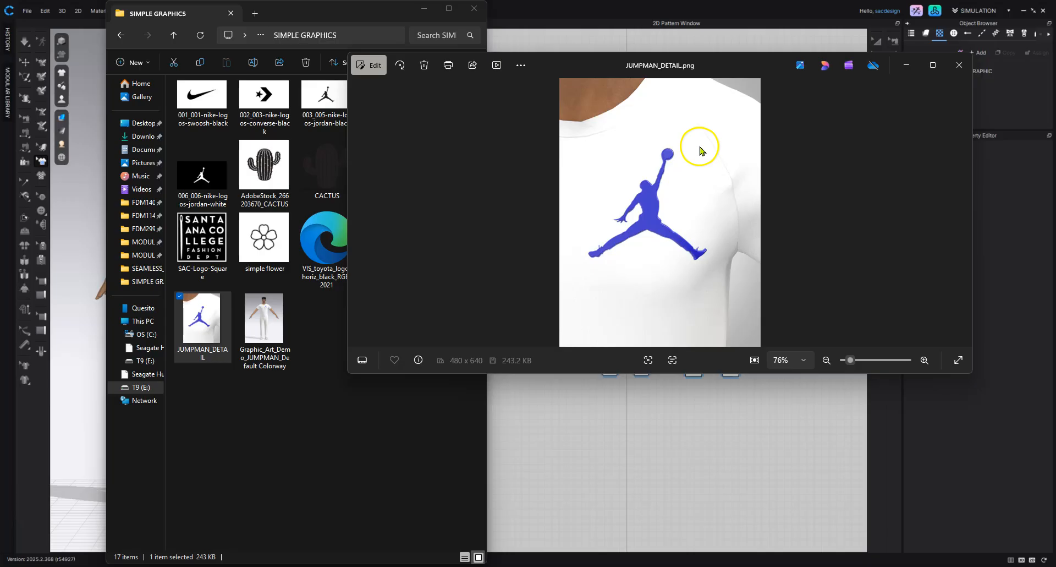
- Open the JUMPMAN_GRAPHIC image from the SIMPLE GRAPHICS folder for viewing beside the detail render
left_click(317, 405)
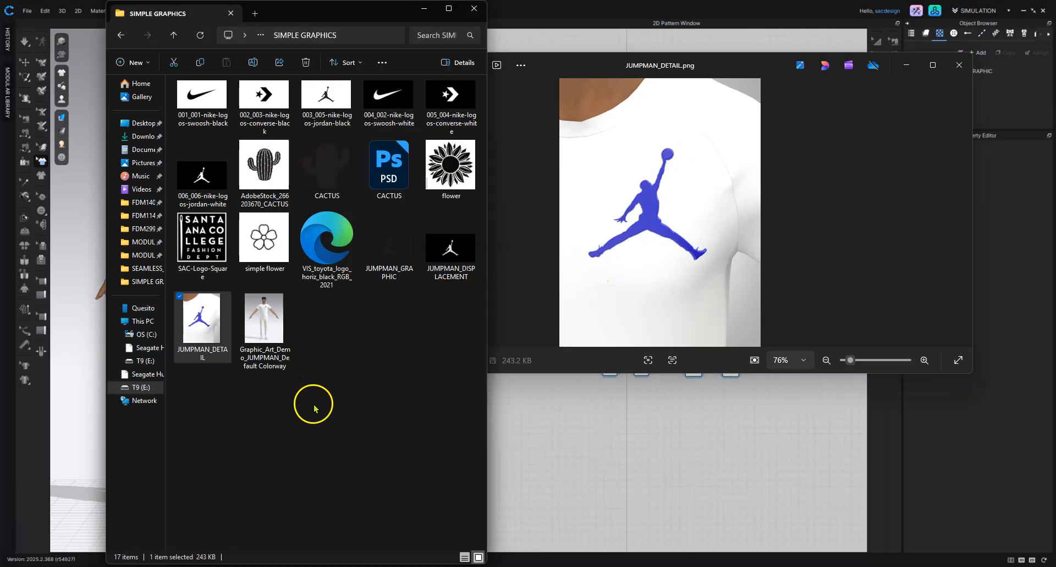
left_click(315, 407)
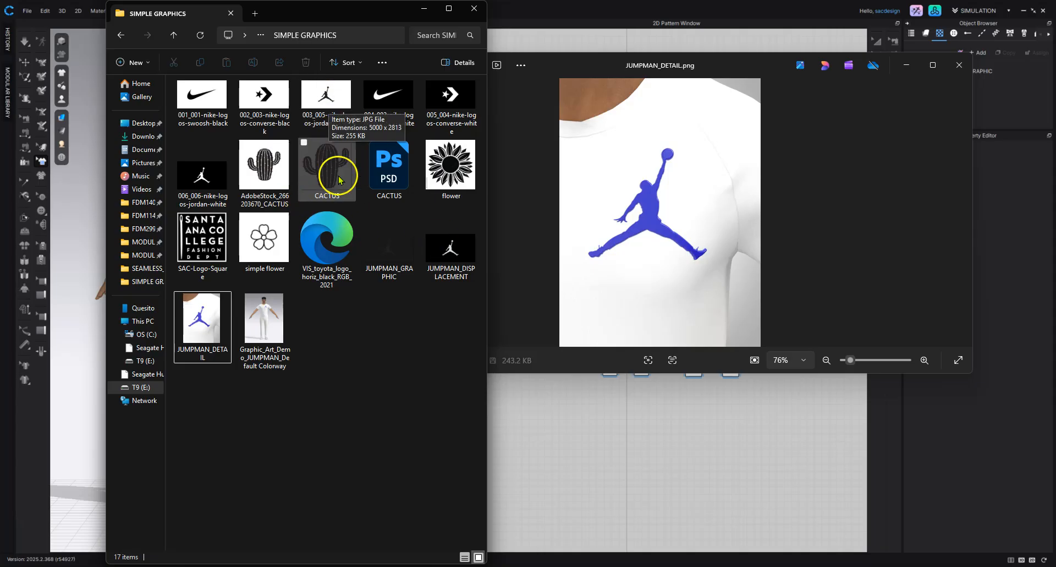
left_click(390, 253)
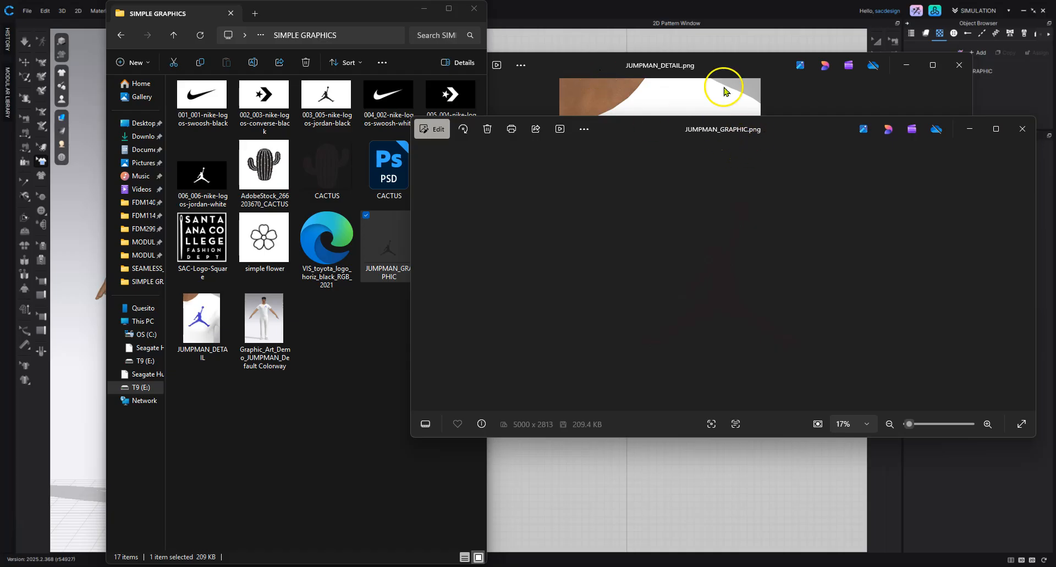
- Open the JUMPMAN_DISPLACEMENT image, place its viewer below the JUMPMAN_GRAPHIC title, and compare the two images
left_click(308, 454)
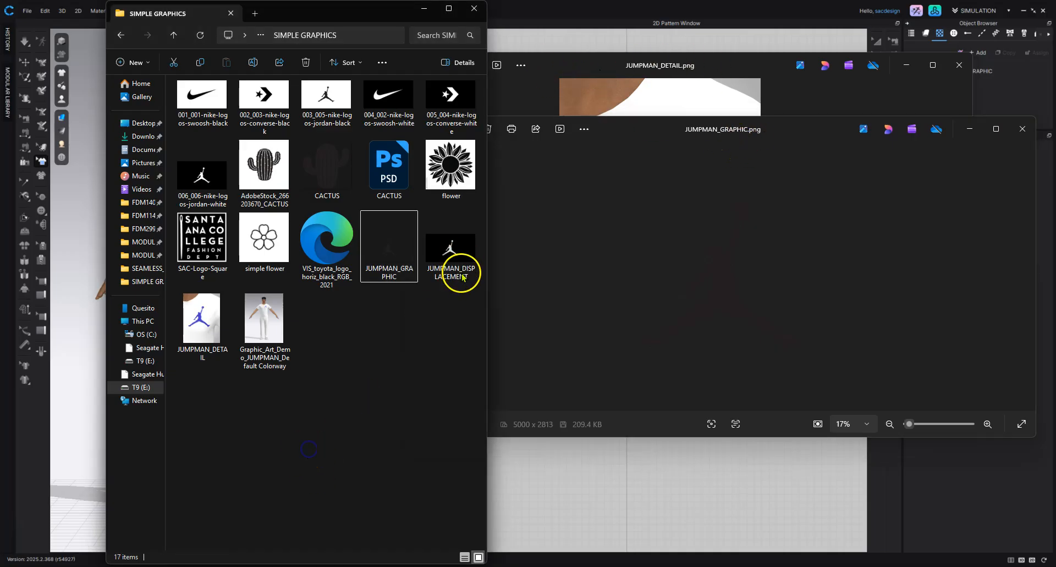
left_click(451, 242)
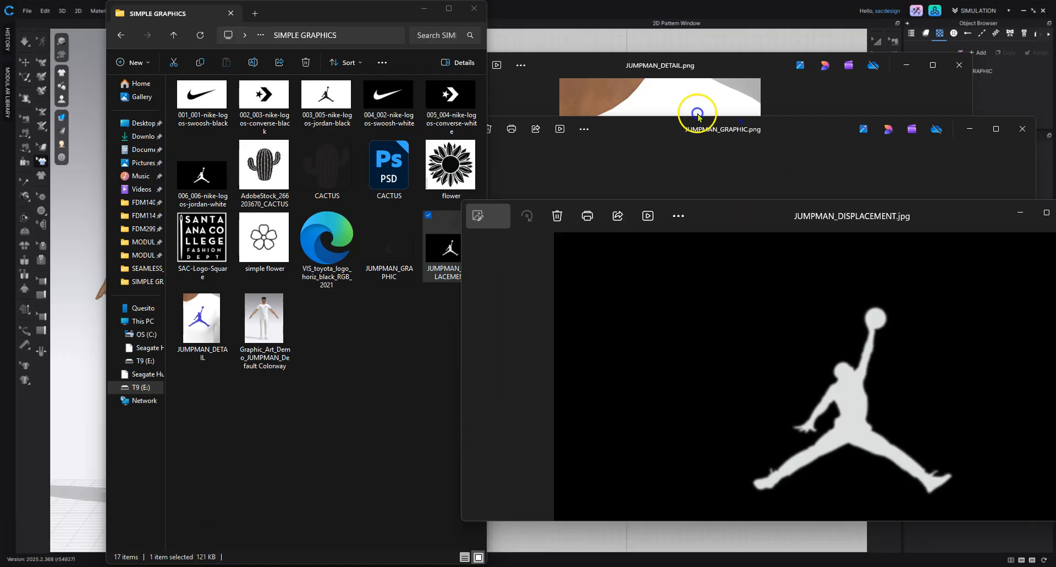
left_click_drag(697, 116, 693, 114)
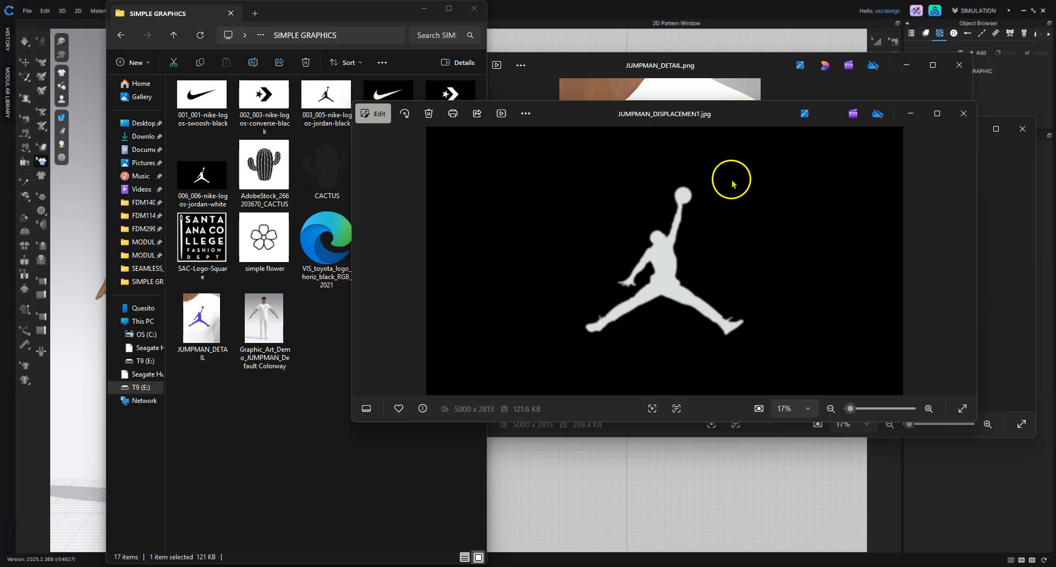
left_click_drag(736, 114, 731, 196)
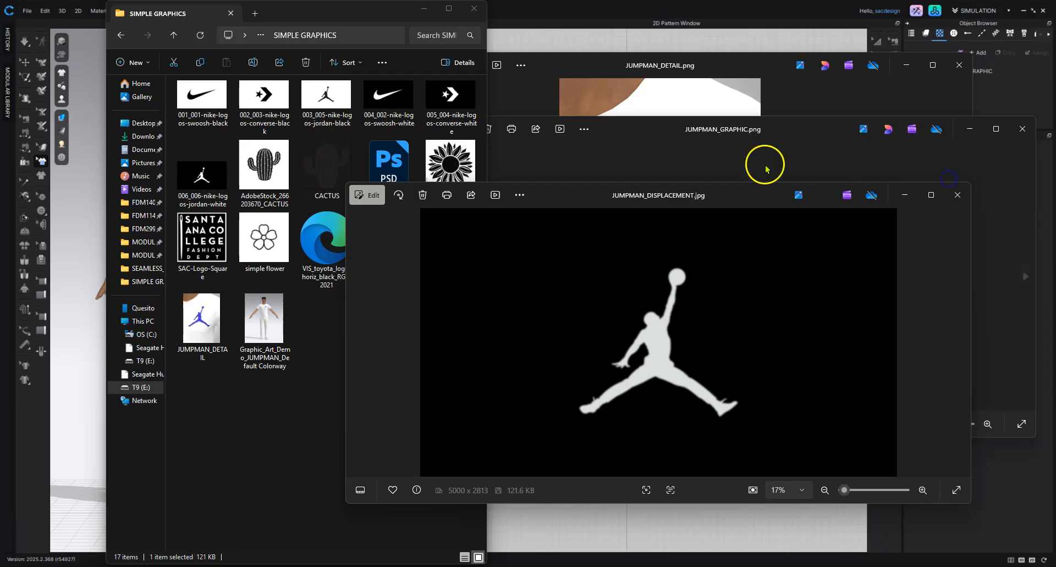
left_click(698, 138)
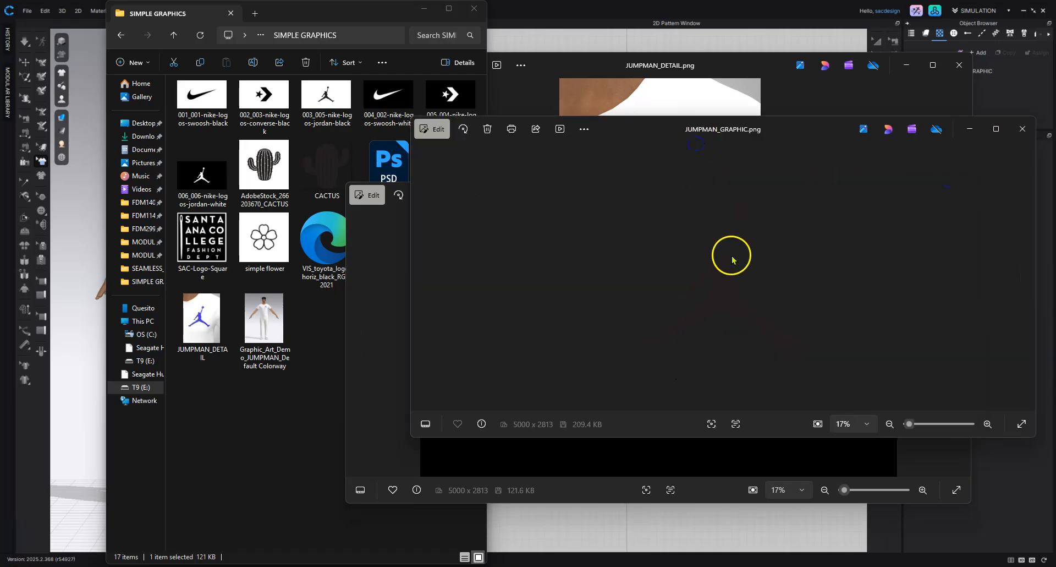
left_click(717, 464)
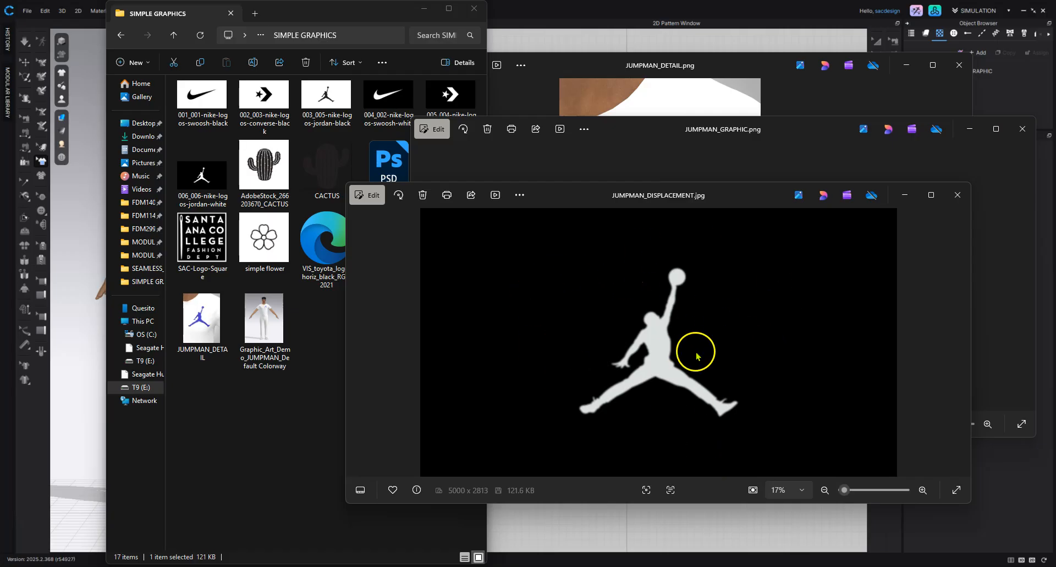